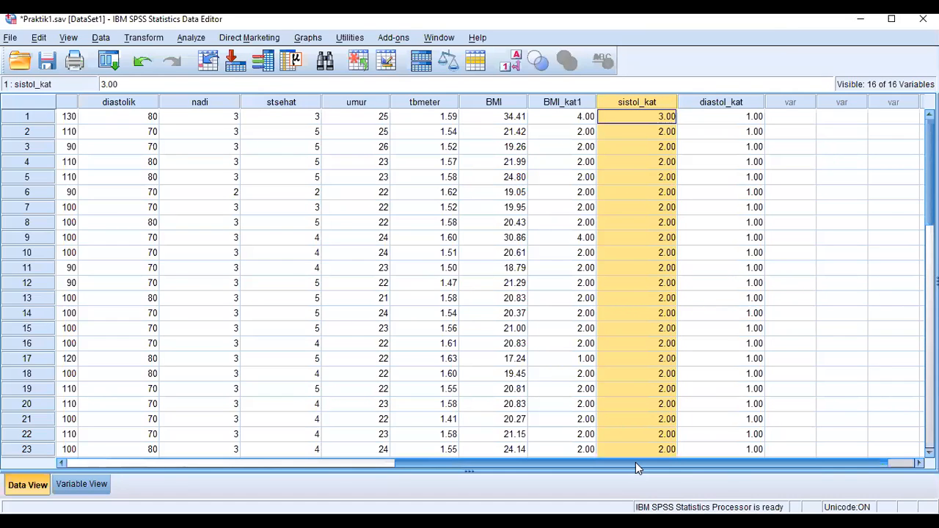
drag(636, 462, 740, 319)
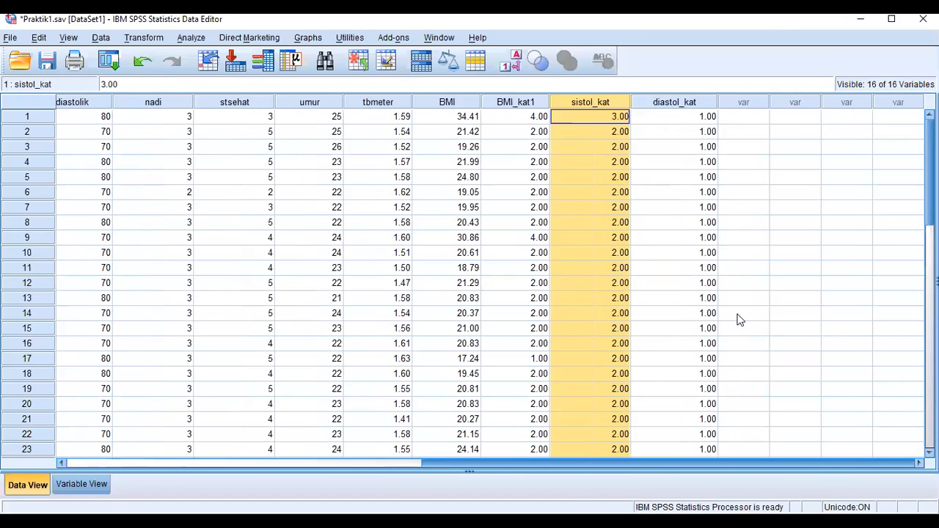
click(740, 103)
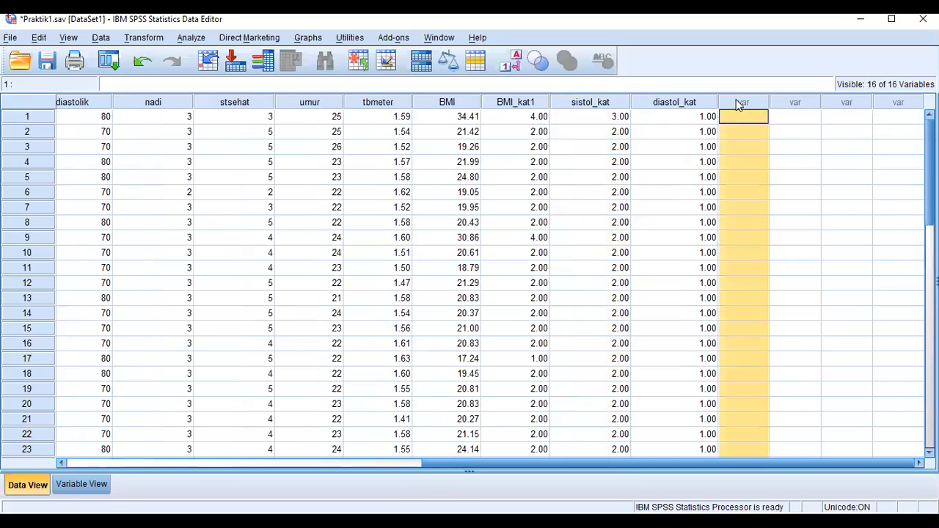
click(158, 39)
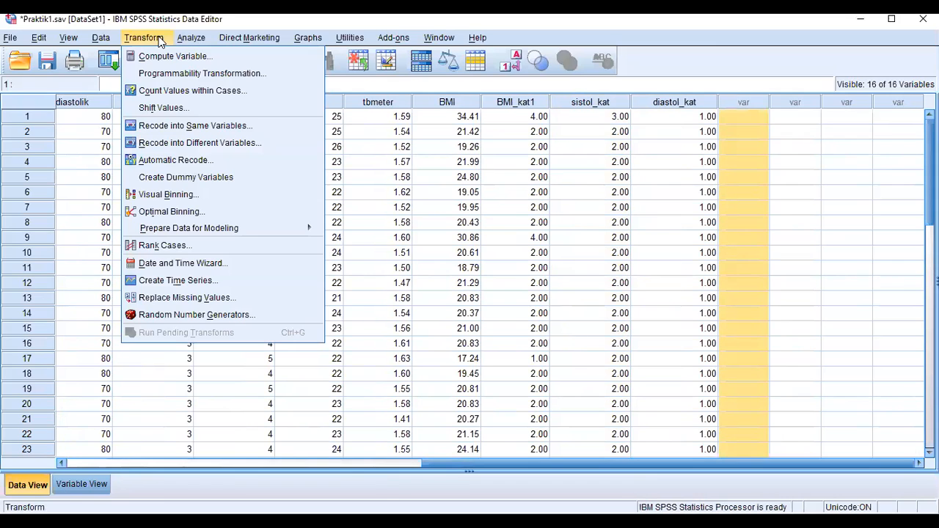
click(169, 145)
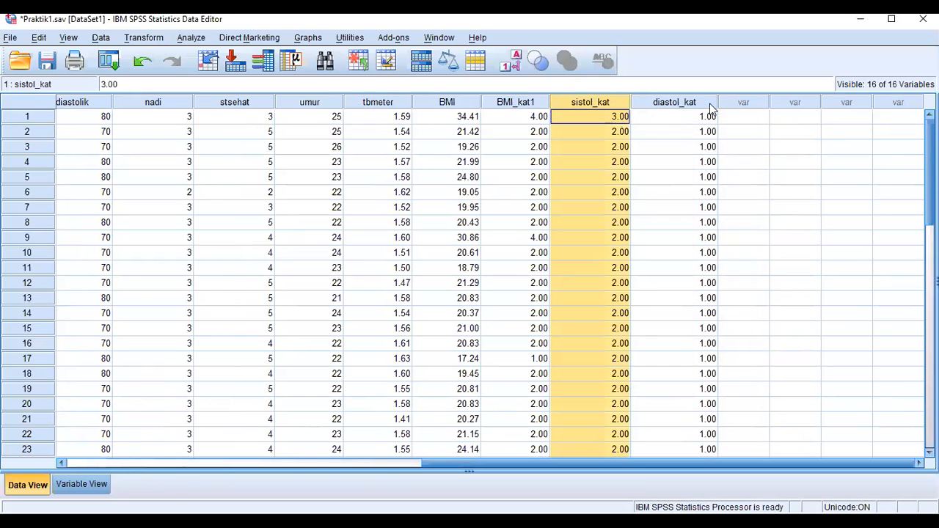
click(725, 102)
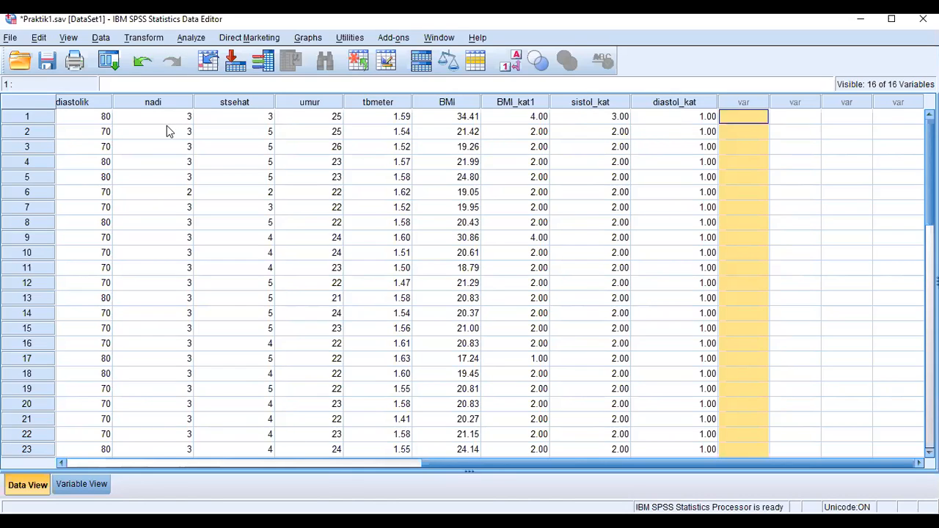
click(144, 37)
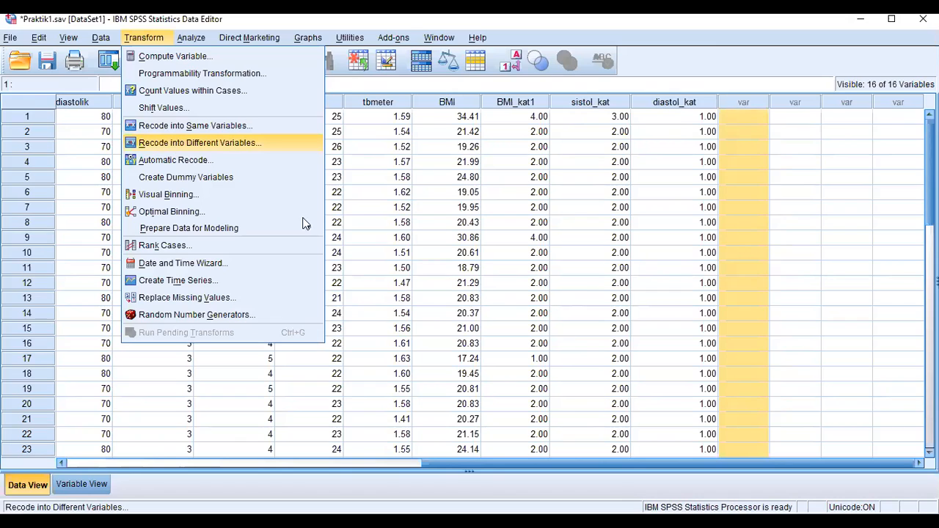
key(Return)
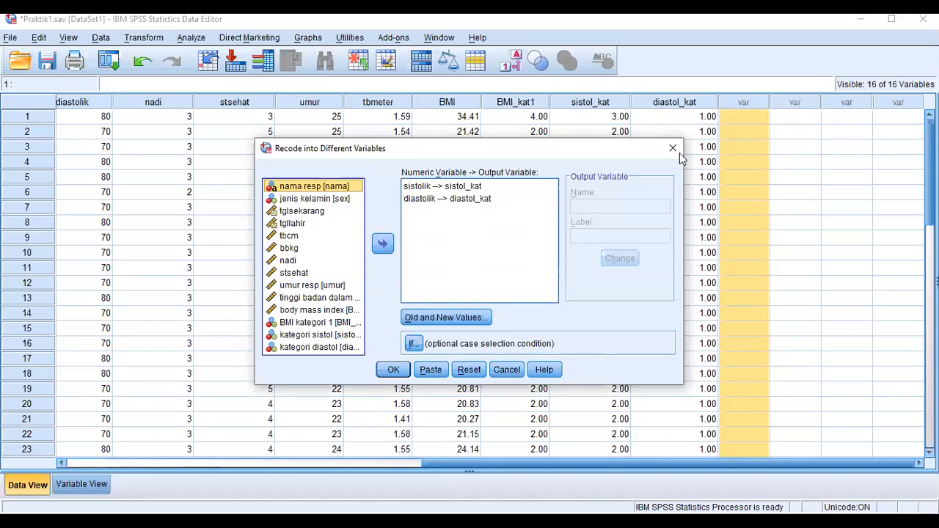
key(Escape)
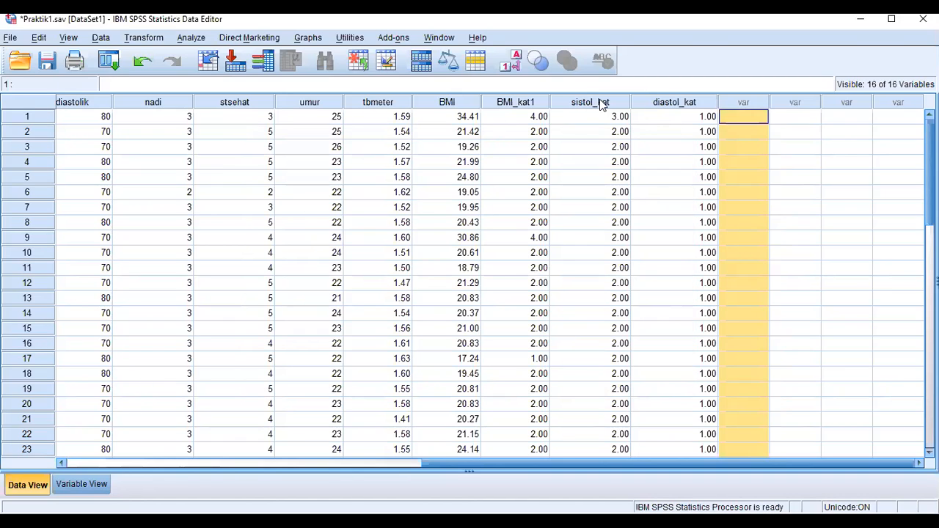
- Start Recode into Different Variables and reset it to clear the existing sistolik and diastolik recodings
click(600, 102)
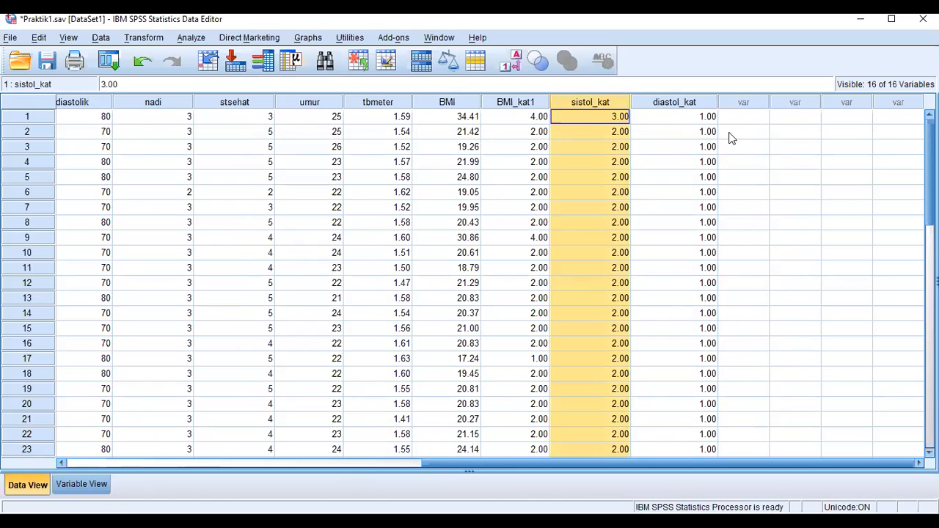
click(731, 102)
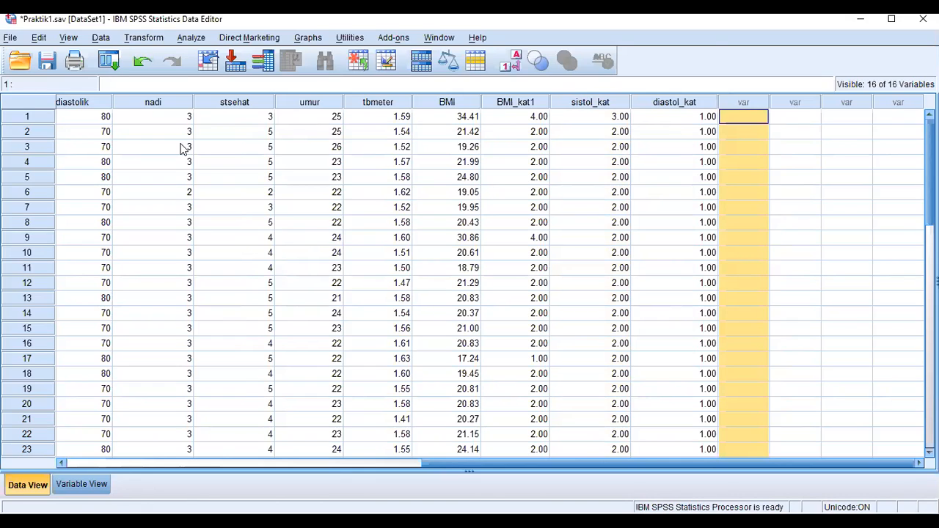
key(alt+t)
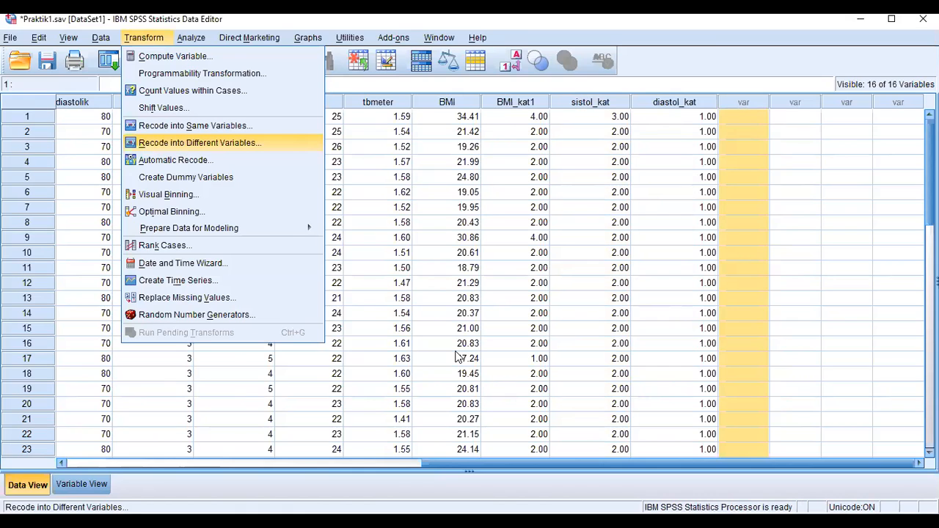
key(Return)
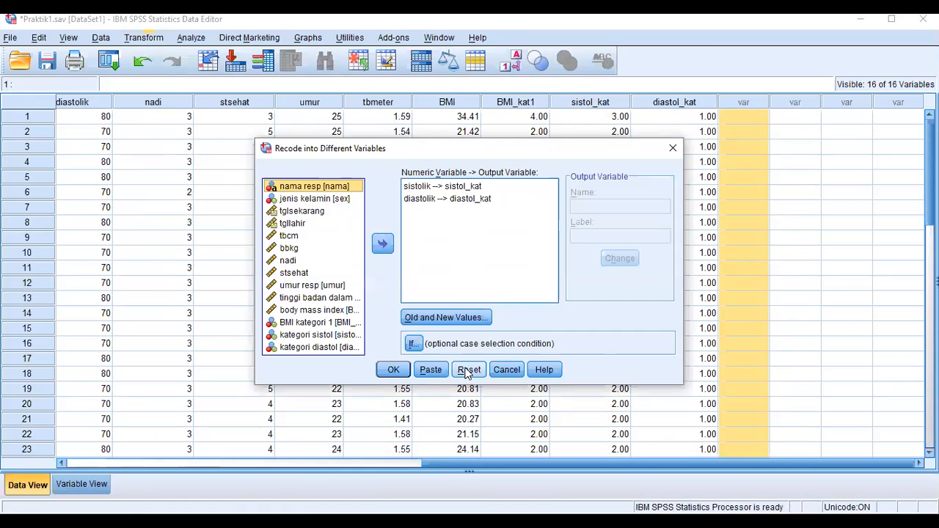
click(449, 202)
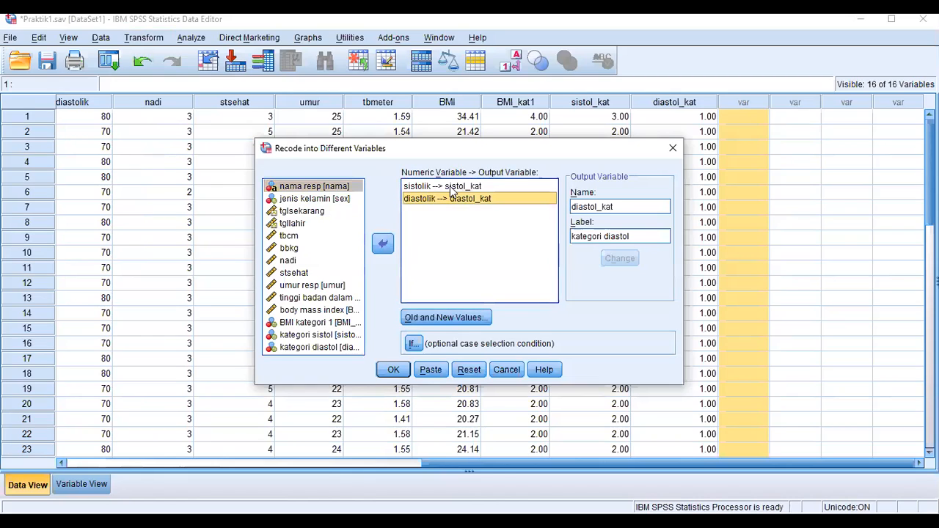
click(451, 188)
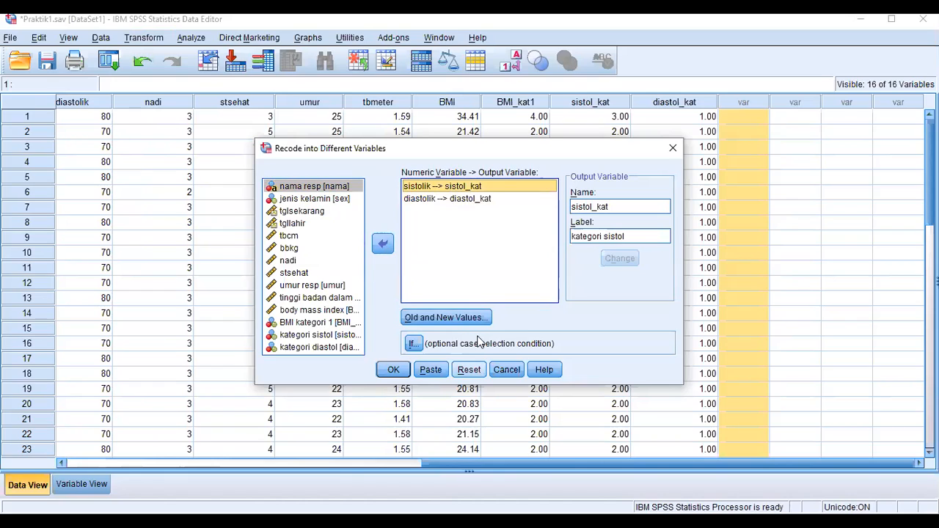
click(468, 371)
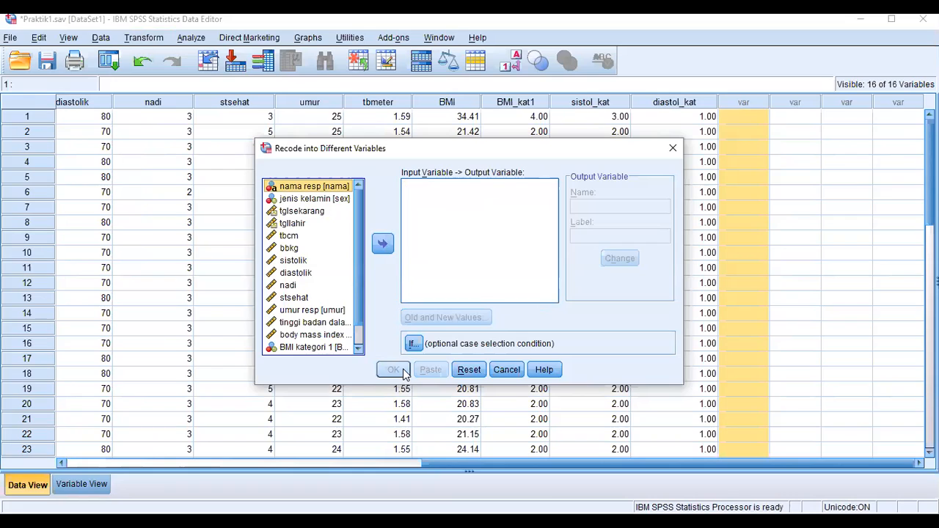
- Set sistolik to be recoded into the output variable kat_sistol with the label "kategori sistol"
click(297, 261)
click(384, 247)
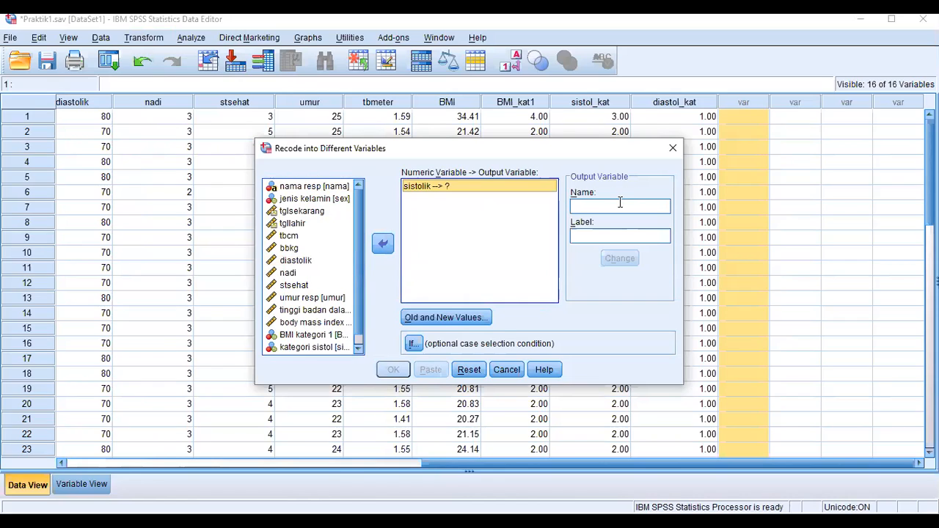
click(620, 206)
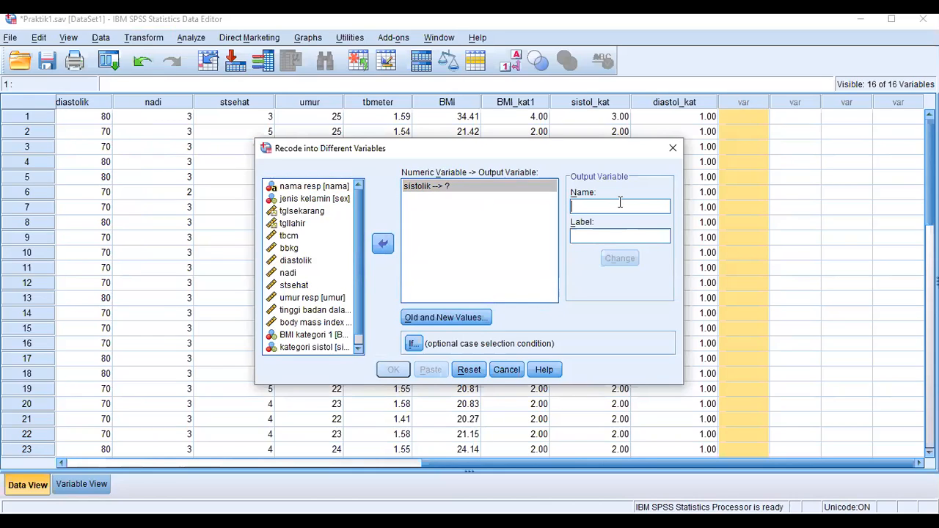
text(sistol_kat)
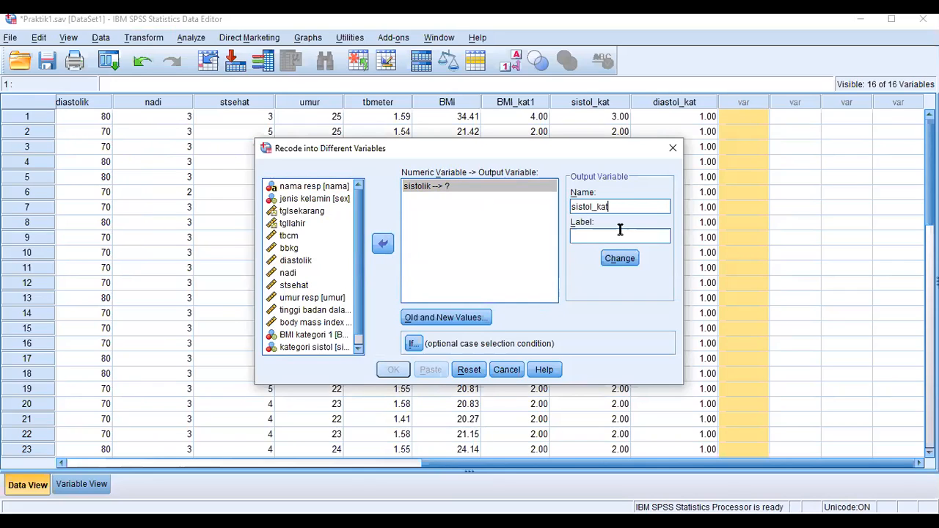
click(615, 234)
double_click(628, 206)
text(kat_g)
key(BackSpace)
text(sistol)
text(kategori )
text(sistol)
click(620, 261)
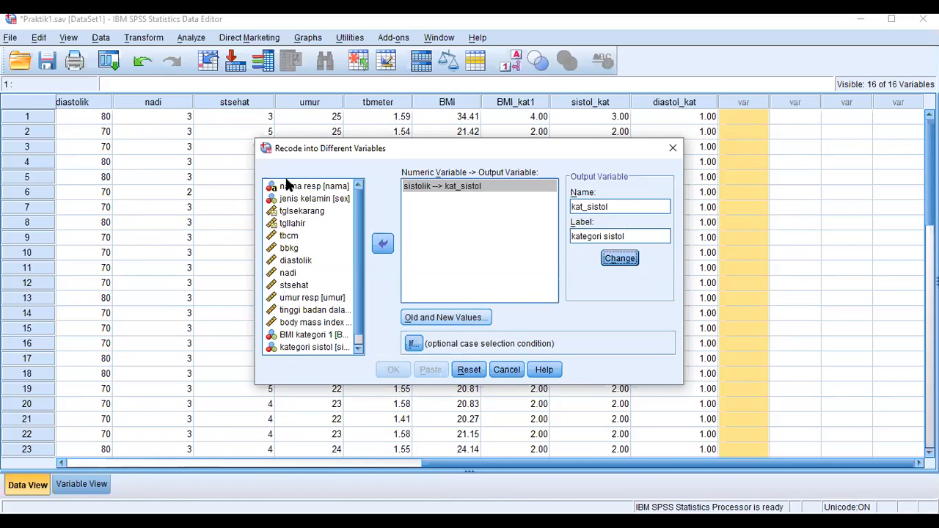
- Define a recode rule for sistolik that turns values from the lowest through 80 into 1
key(alt+o)
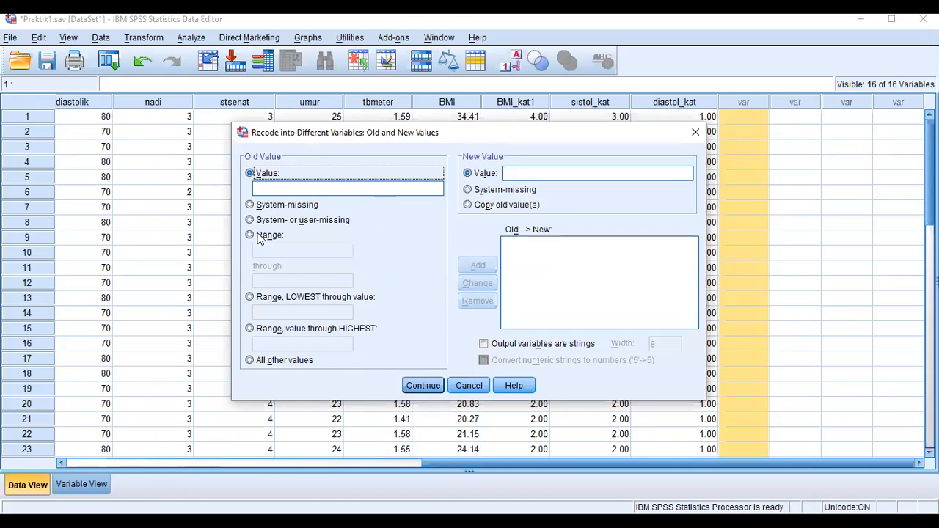
click(258, 298)
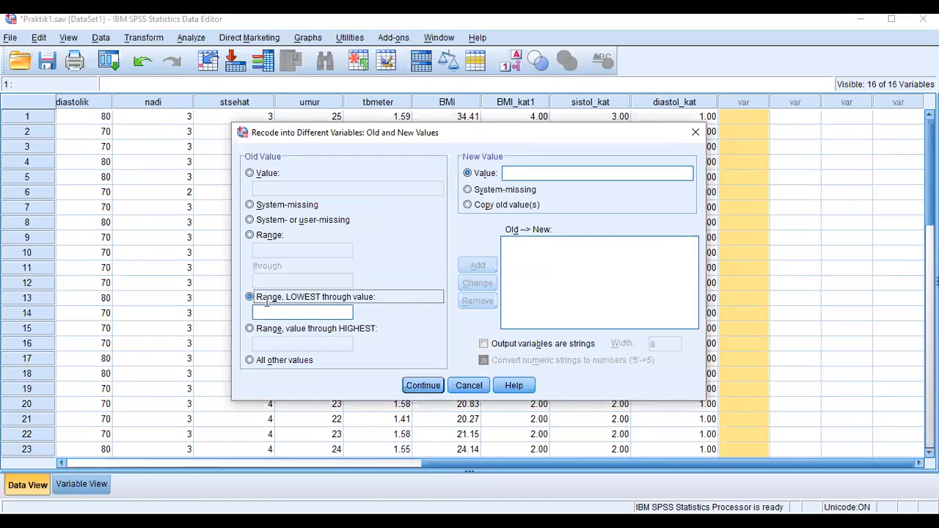
click(267, 305)
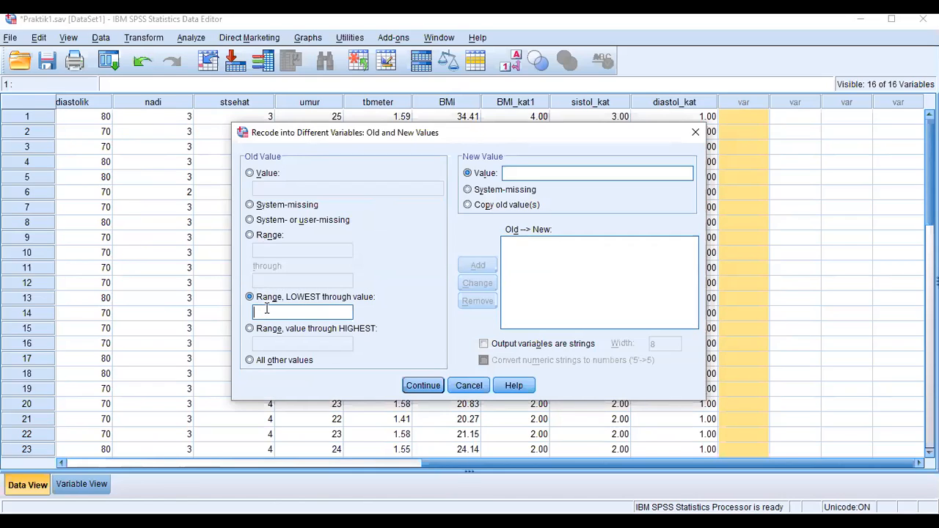
text(8)
text(0)
text(1)
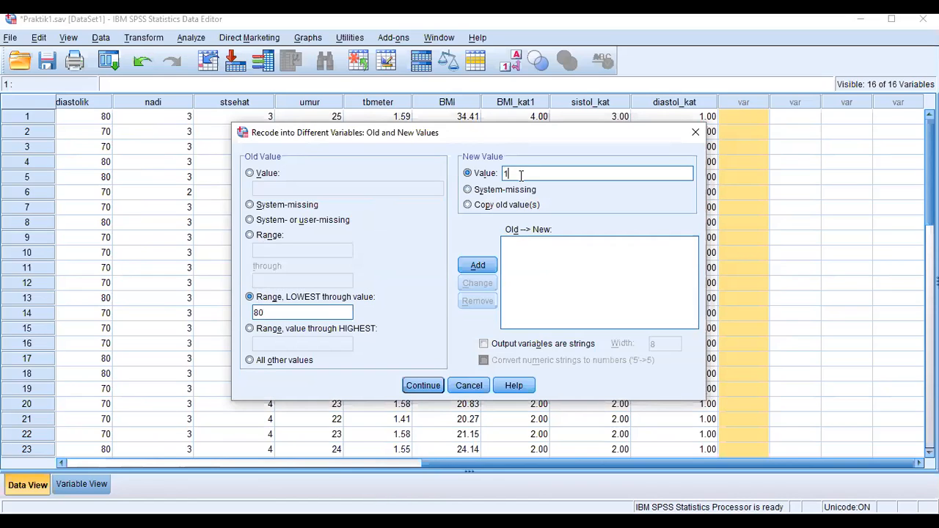
click(485, 266)
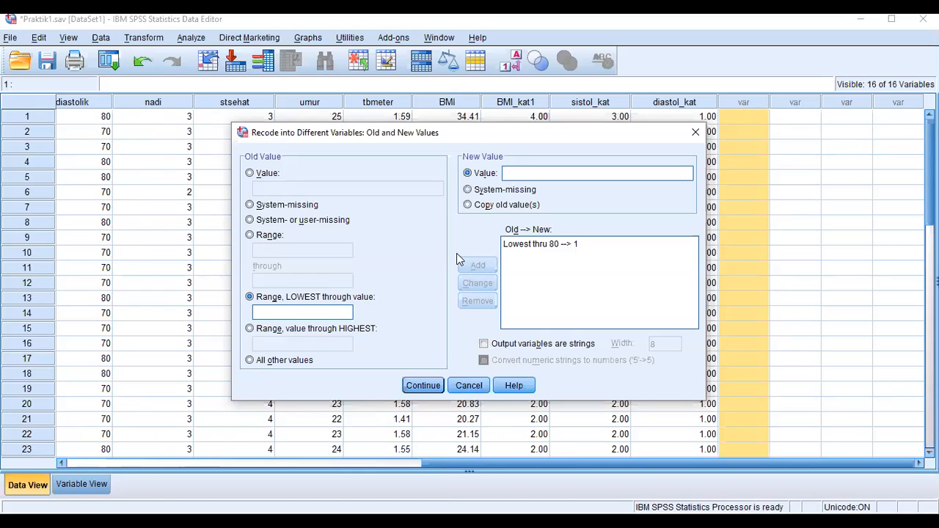
- Replace the "Lowest thru 80" rule with one that recodes the lowest through 79 into 1
click(513, 244)
click(511, 245)
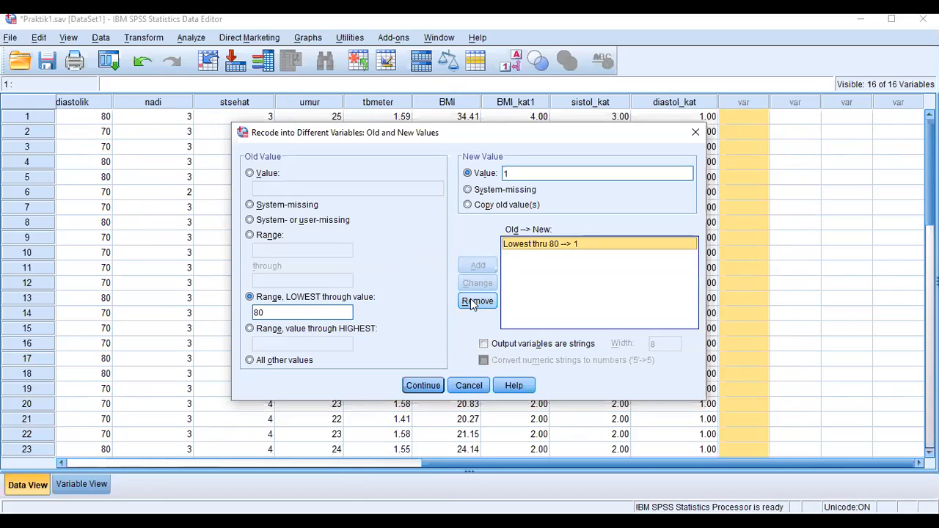
click(470, 300)
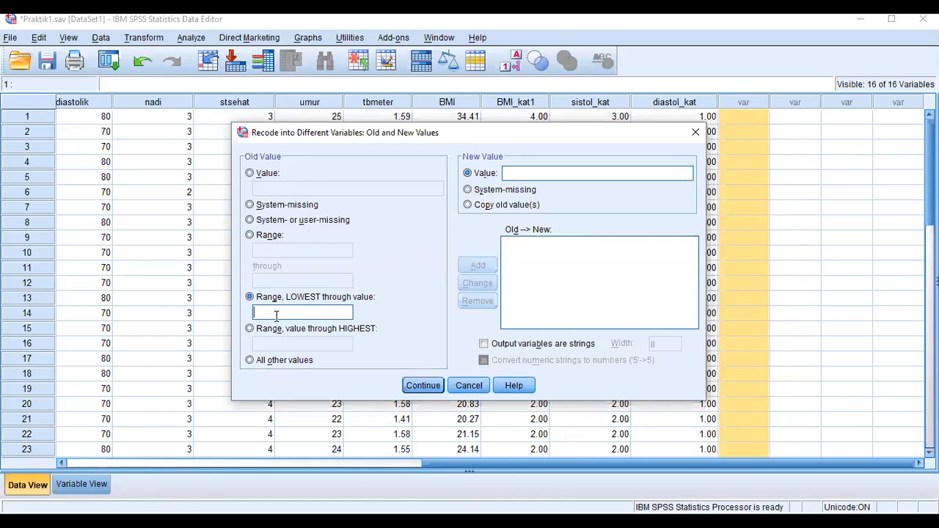
text(79)
click(512, 173)
text(1)
click(475, 265)
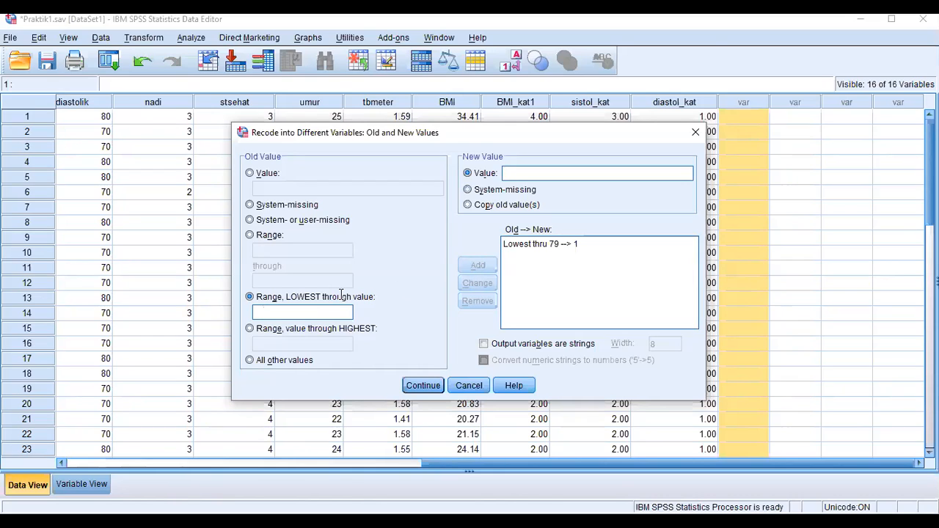
- Add a recode rule that turns the range 80 through 120 into 2
click(266, 236)
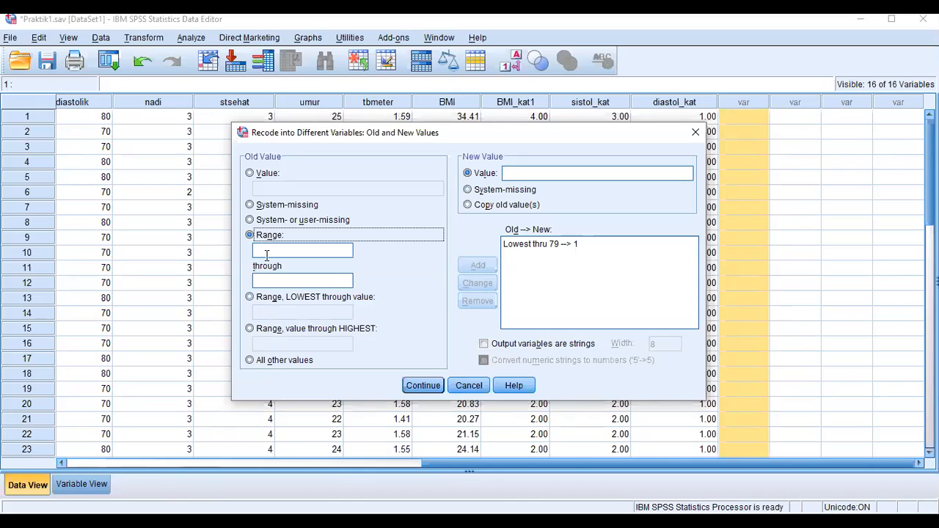
click(268, 251)
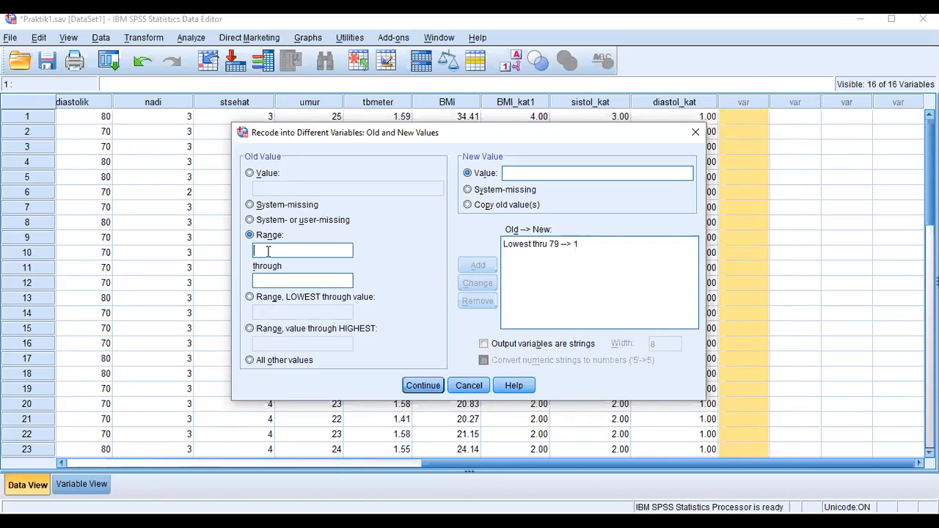
text(80)
click(273, 283)
text(120)
click(511, 172)
text(2)
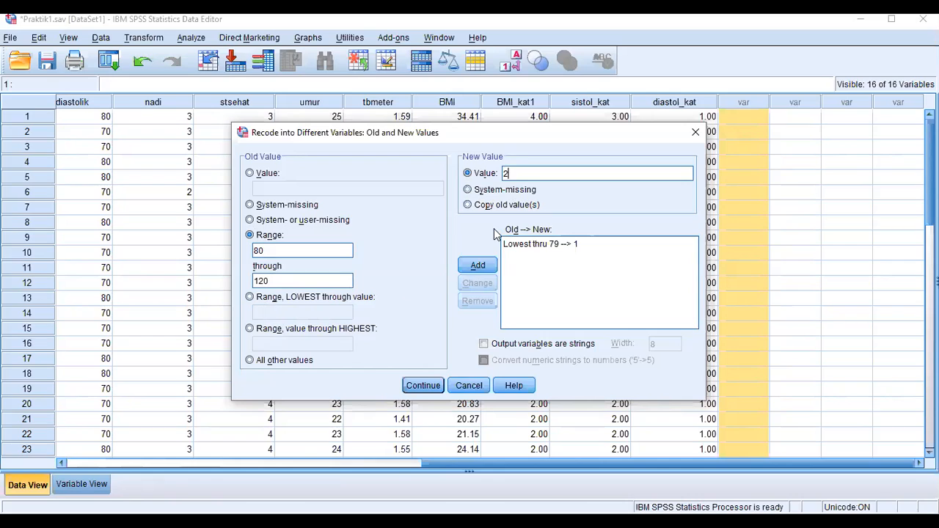
click(478, 266)
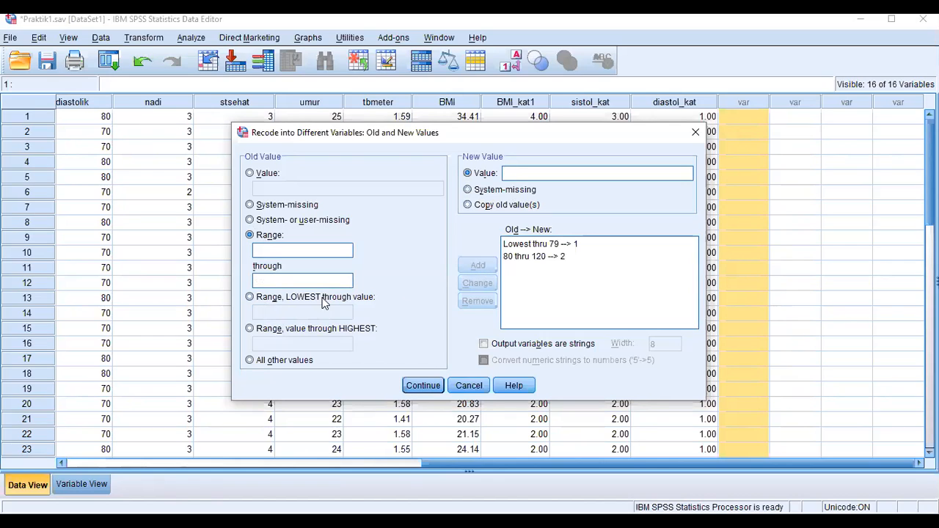
- Add a recode rule that turns values from 121 through the highest into 3
click(261, 332)
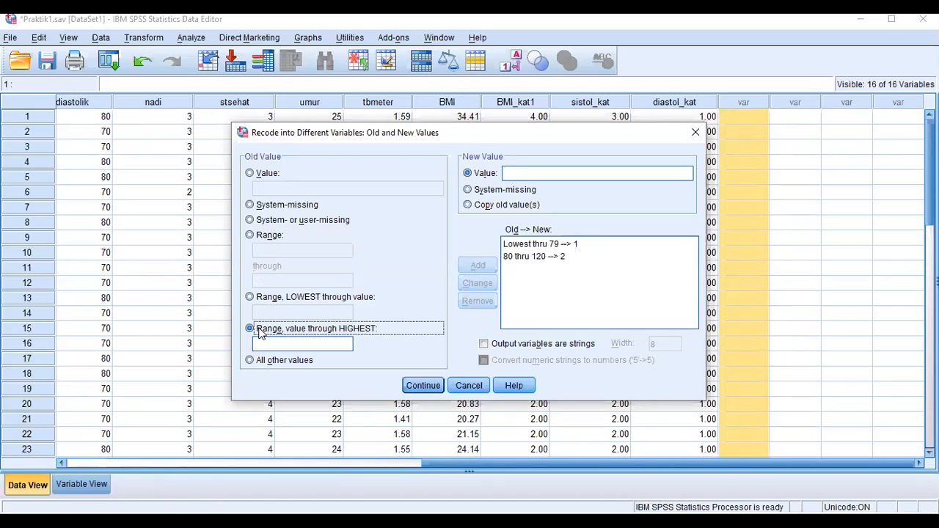
click(270, 344)
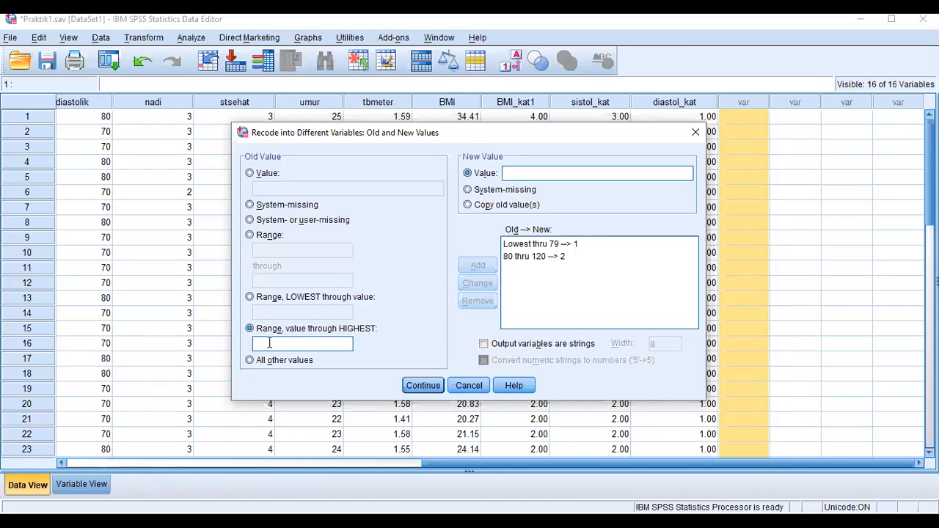
text(121)
click(520, 174)
text(3)
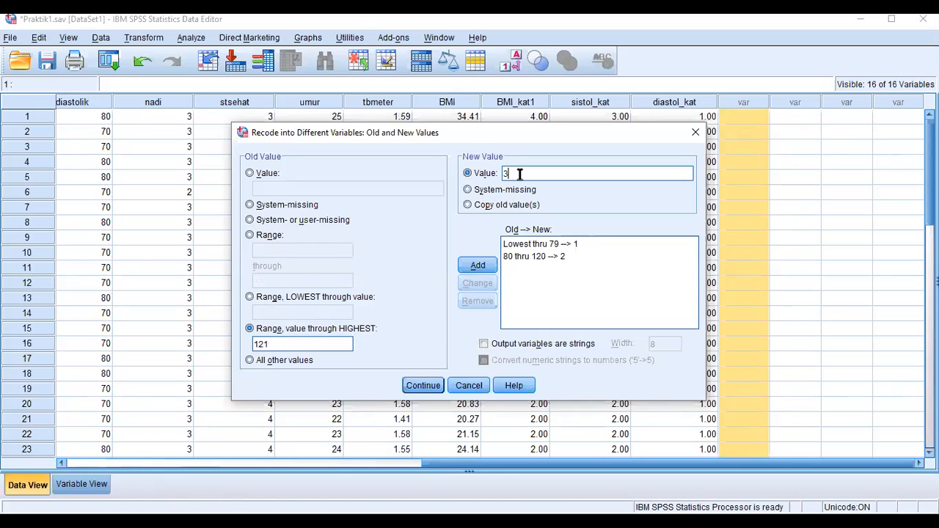
click(478, 265)
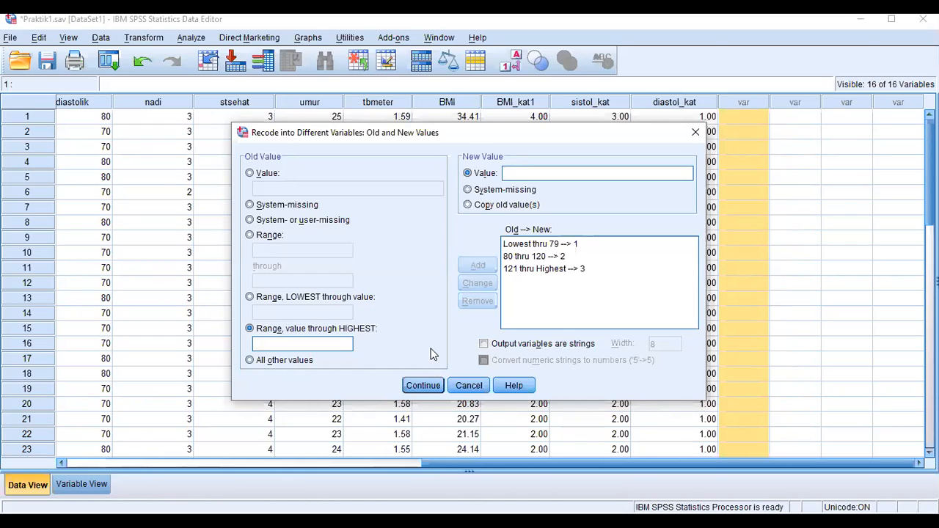
- Run the recode of sistolik into kat_sistol and check the new variable in the variable list and the data
click(423, 386)
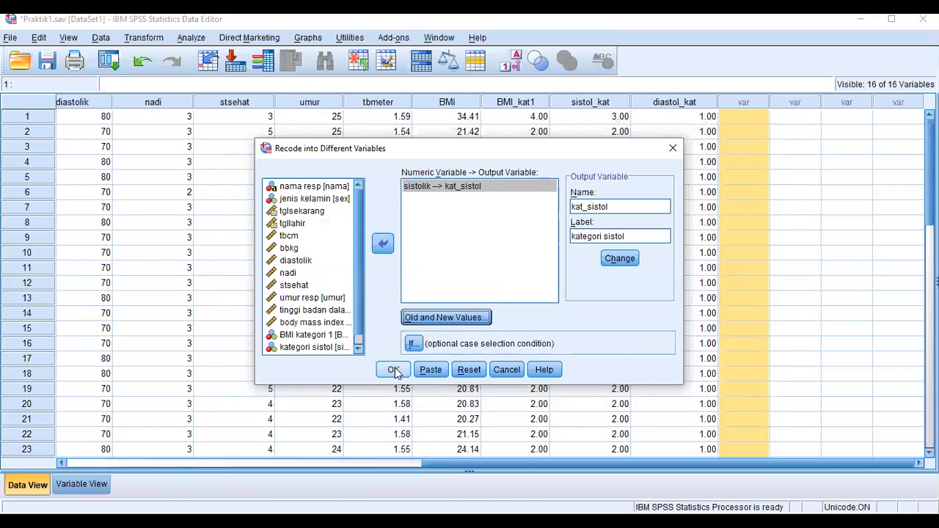
click(394, 370)
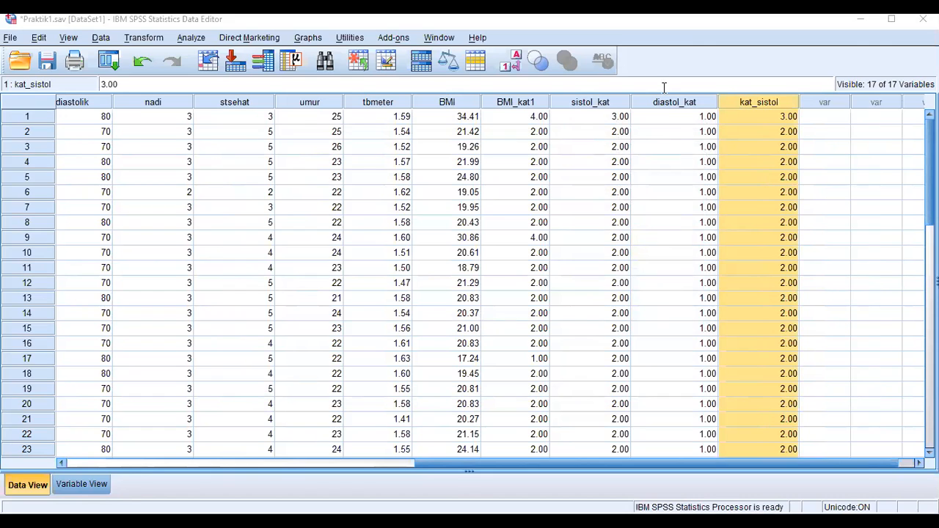
click(75, 485)
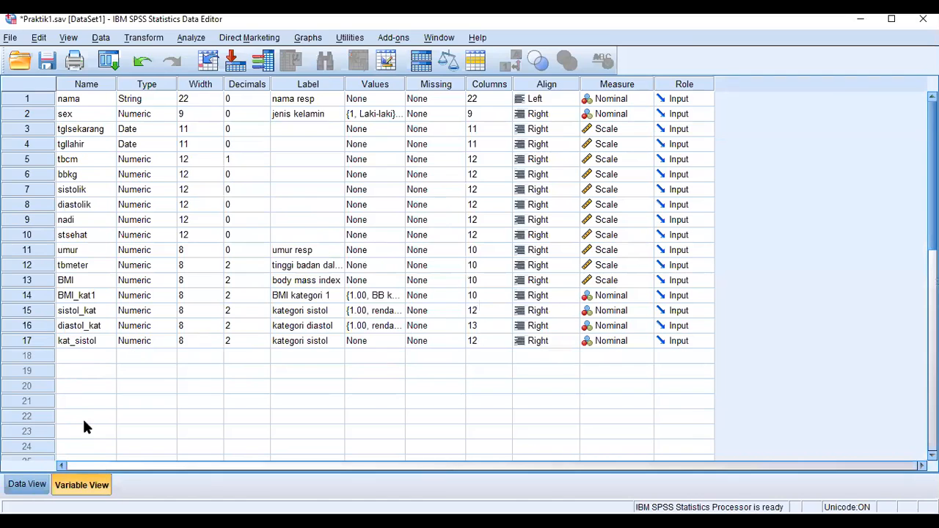
click(27, 485)
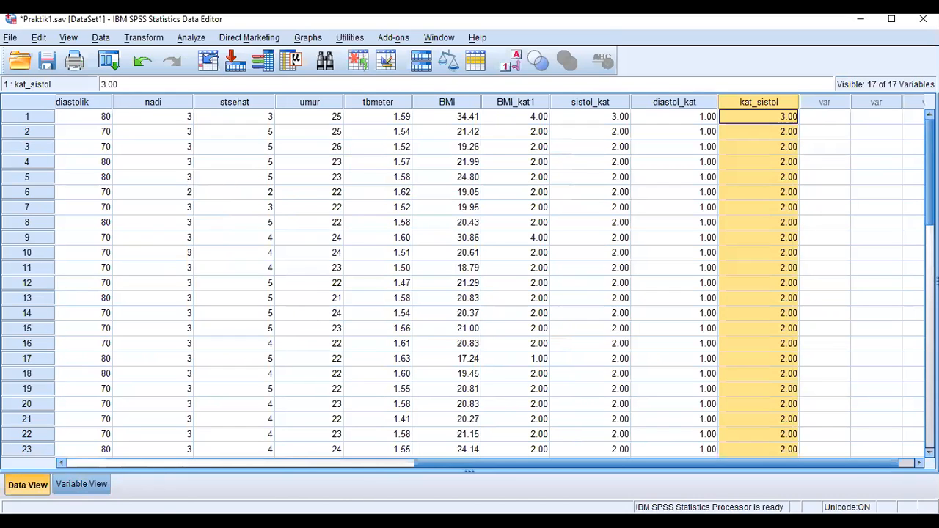
scroll(470, 287, down, 4)
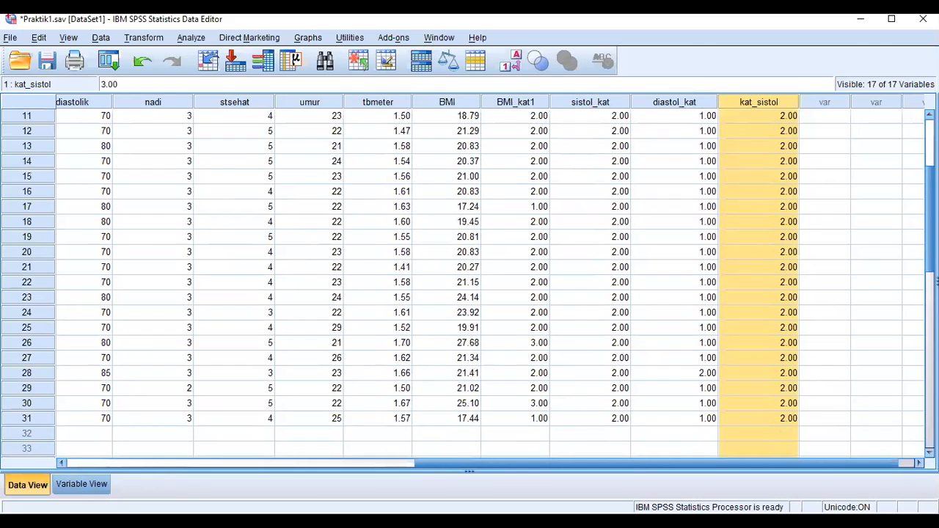
drag(929, 219, 929, 173)
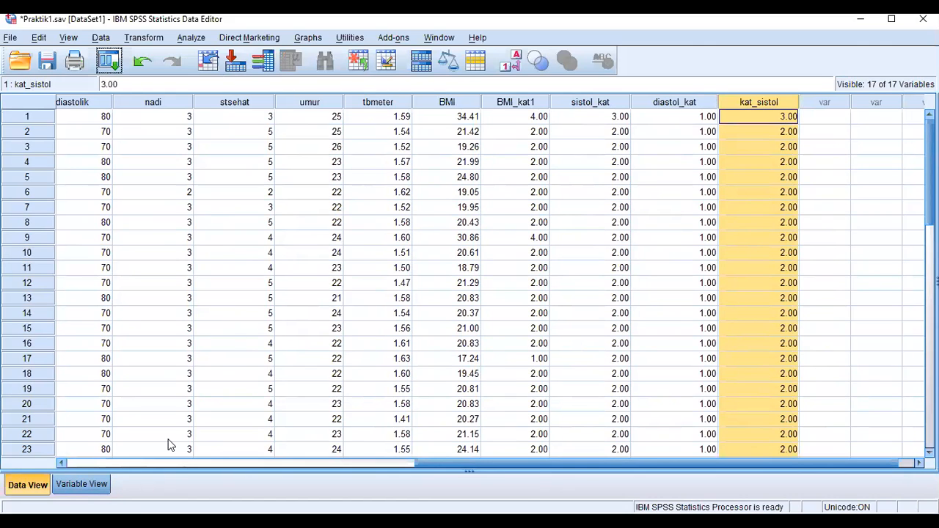
- Set the decimals of the kat_sistol variable to 0
key(ctrl+t)
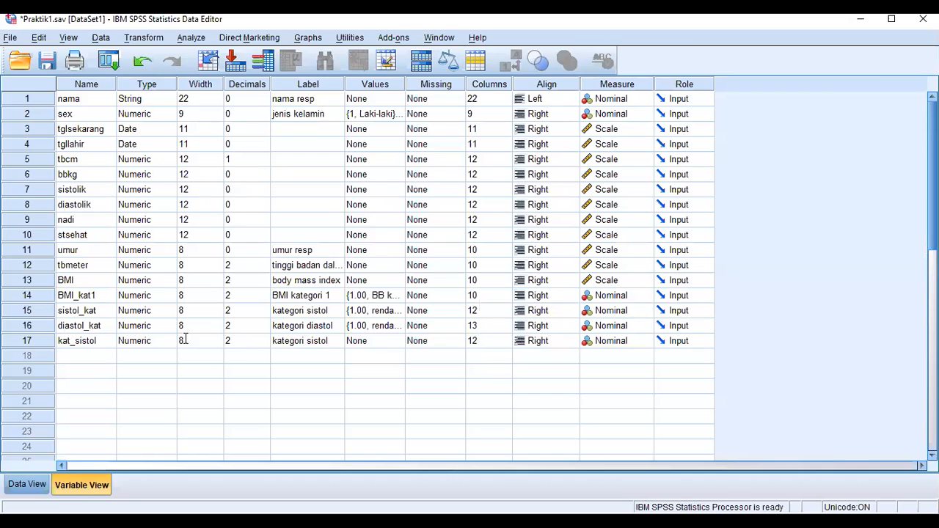
click(186, 342)
click(245, 343)
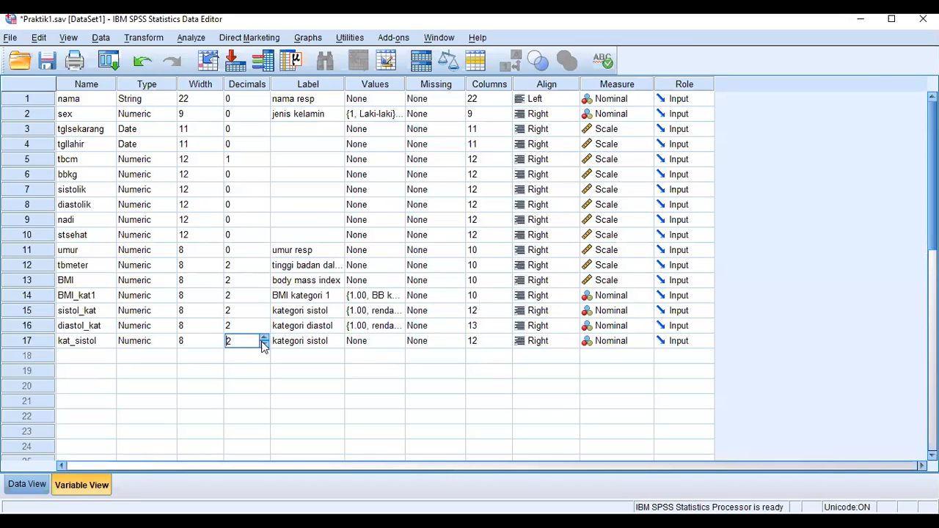
click(265, 344)
click(264, 344)
- Define value labels for kat_sistol: 1 = rendah, 2 = normal, 3 = tinggi
click(369, 345)
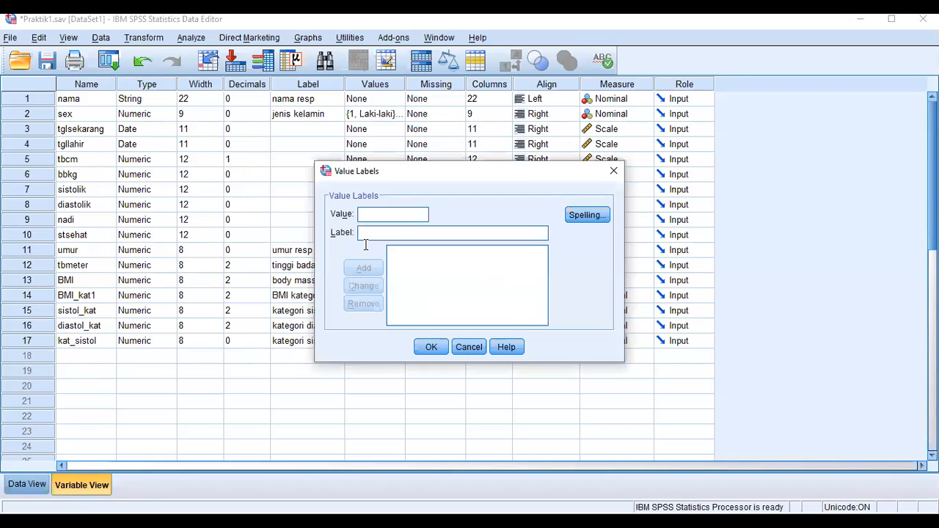
text(1)
text(ren)
text(dah)
click(364, 268)
text(2)
text(n)
text(ormal)
click(370, 268)
text(3tinggi)
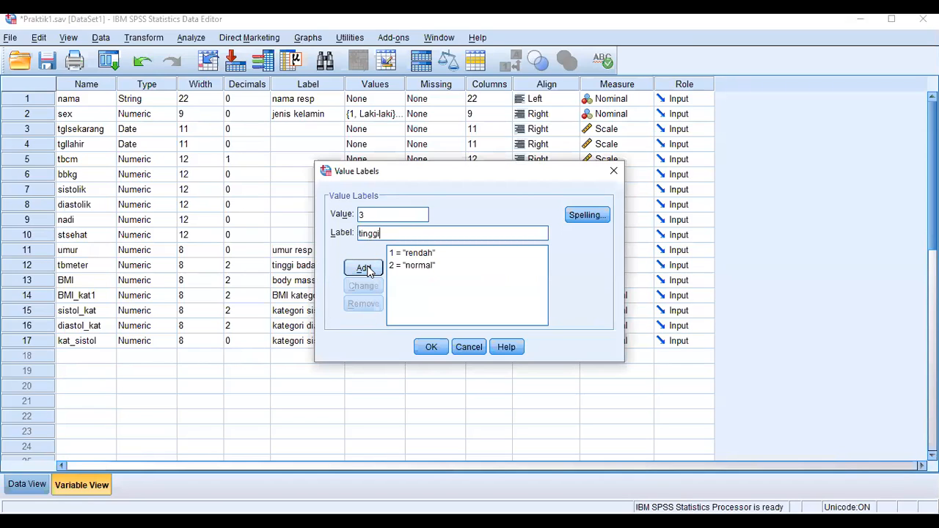
click(365, 269)
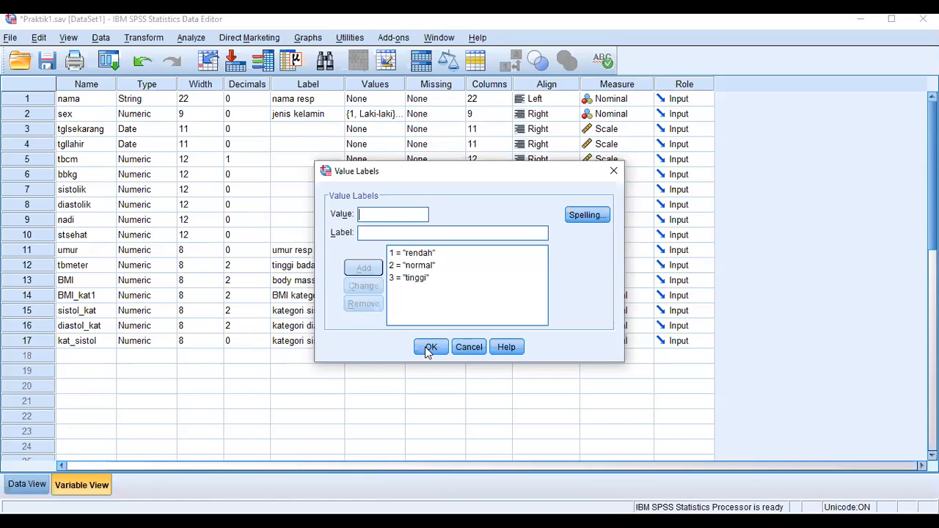
click(429, 347)
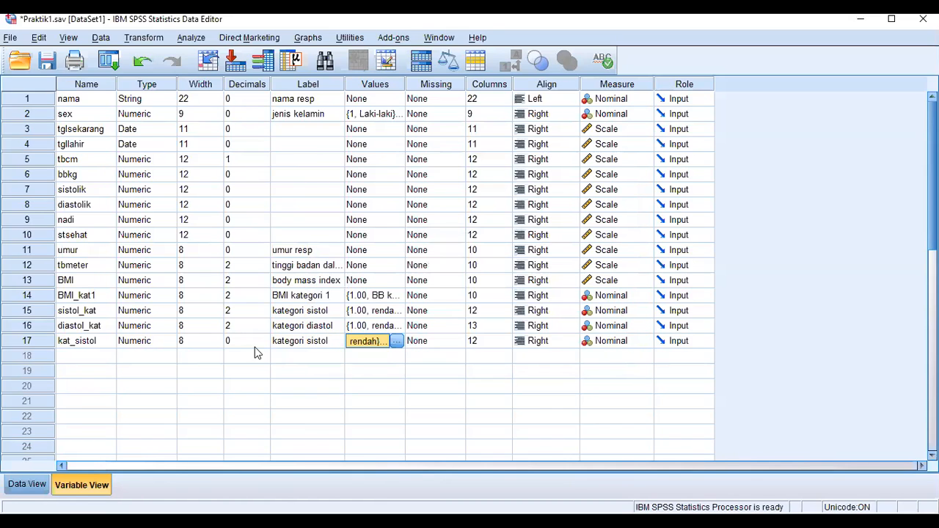
- Return to the data and reopen Recode into Different Variables
click(28, 485)
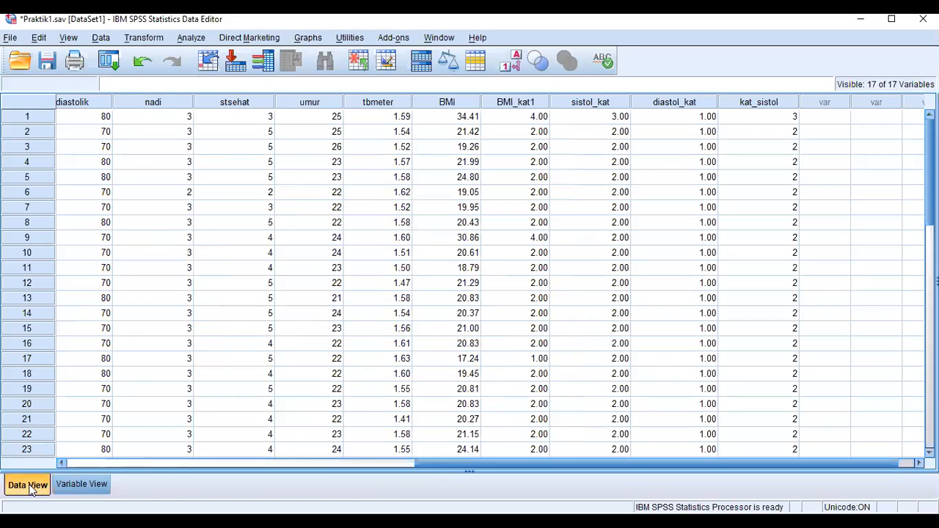
click(832, 109)
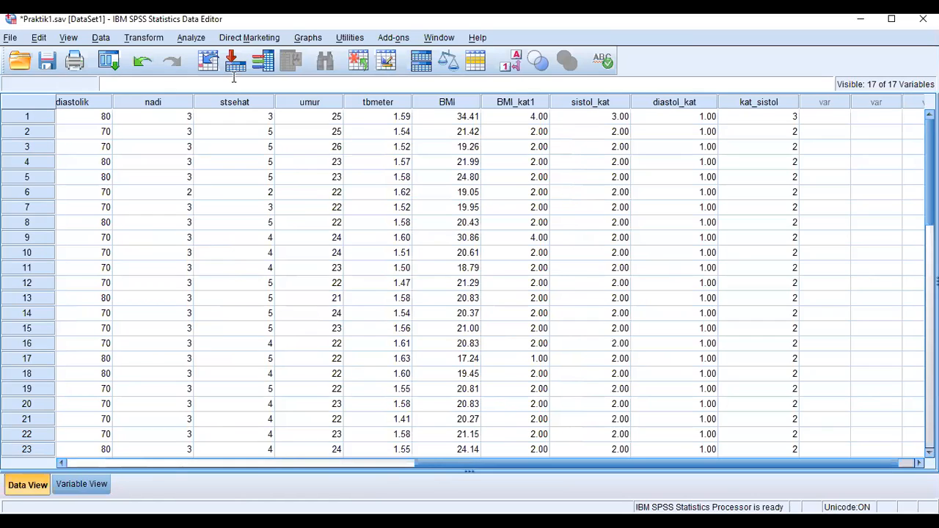
click(143, 37)
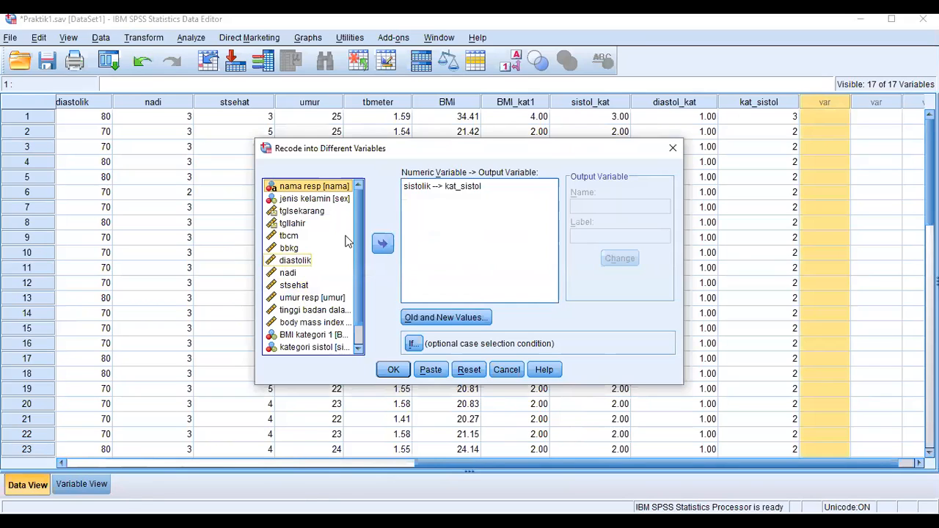
click(302, 260)
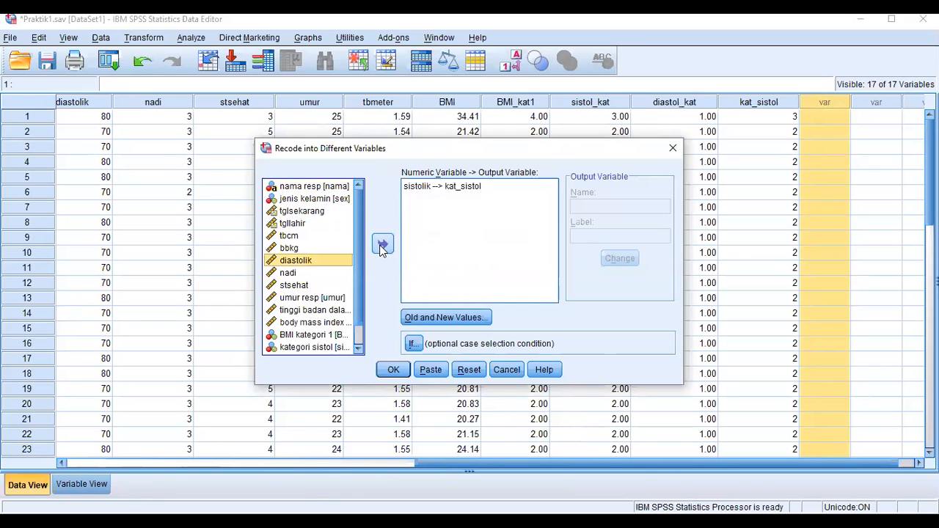
click(381, 245)
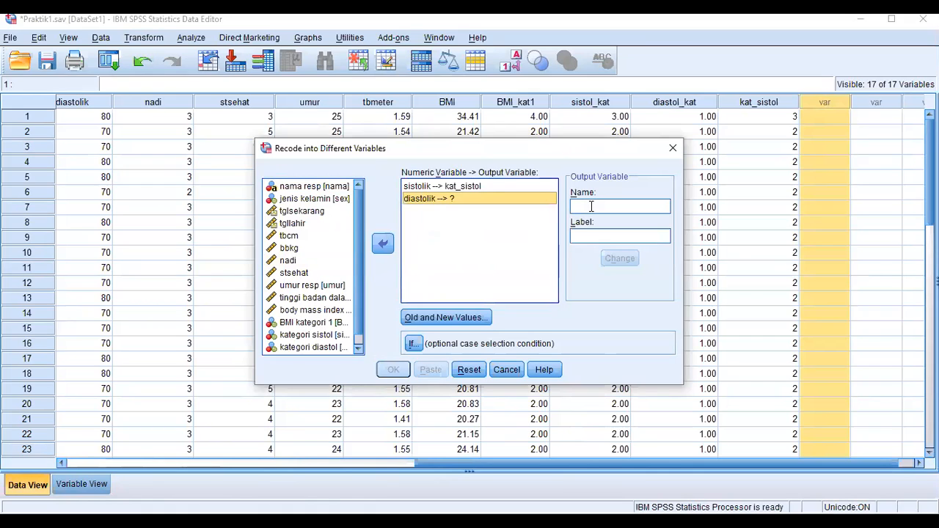
click(592, 207)
text(k)
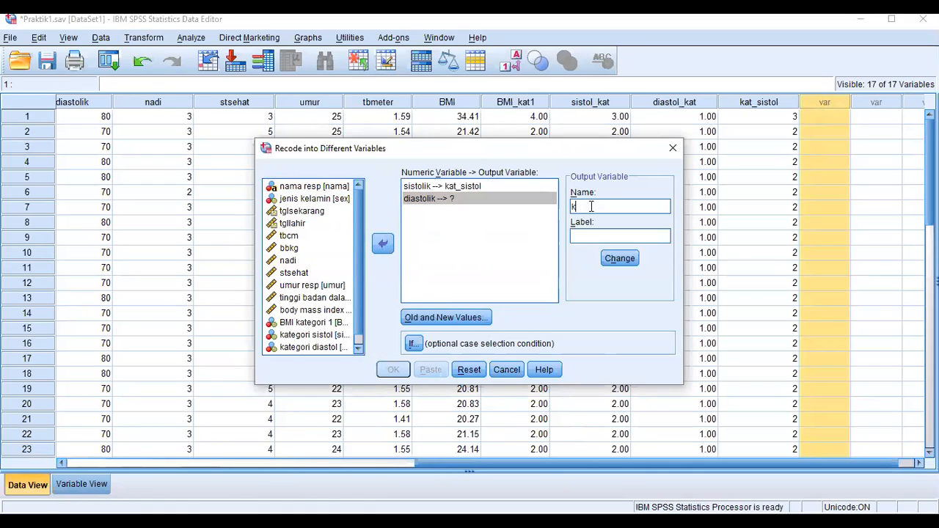
text(at_diastol)
click(595, 237)
text(kategori dis)
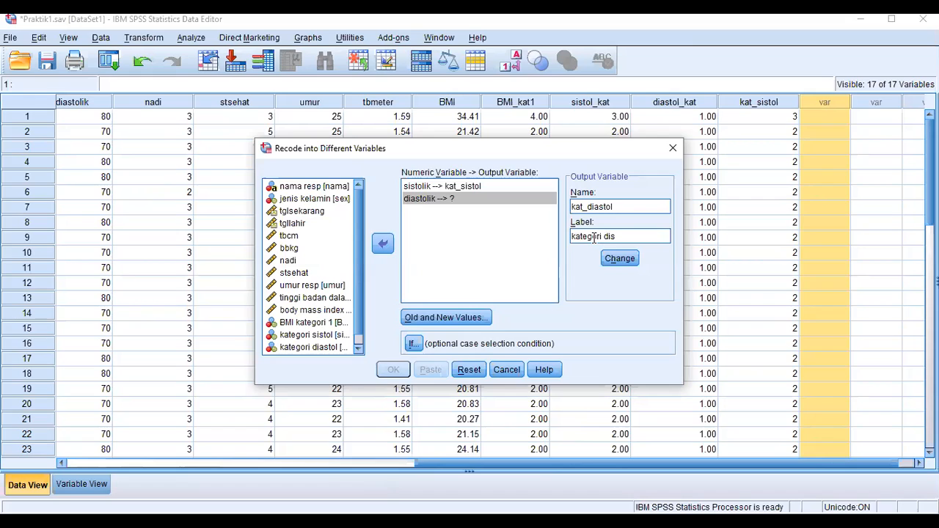
key(BackSpace)
text(astol)
click(619, 262)
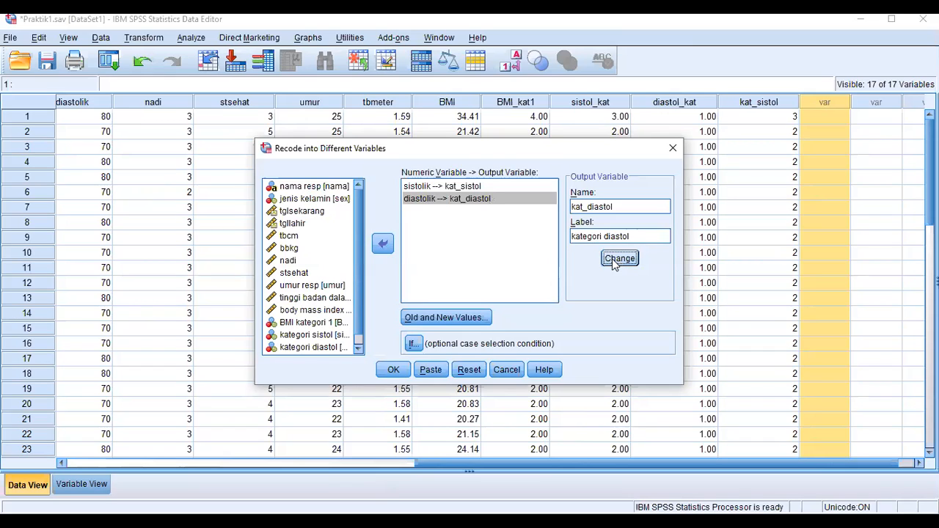
click(471, 317)
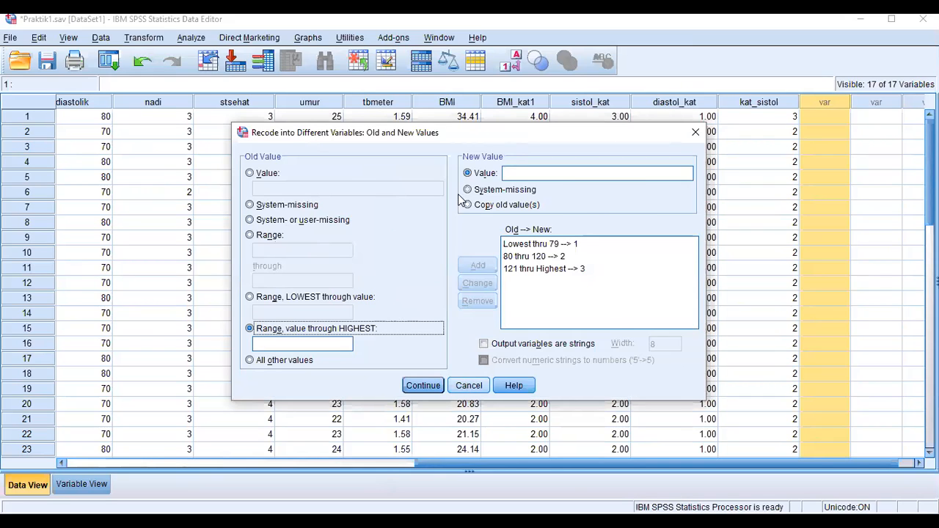
key(Return)
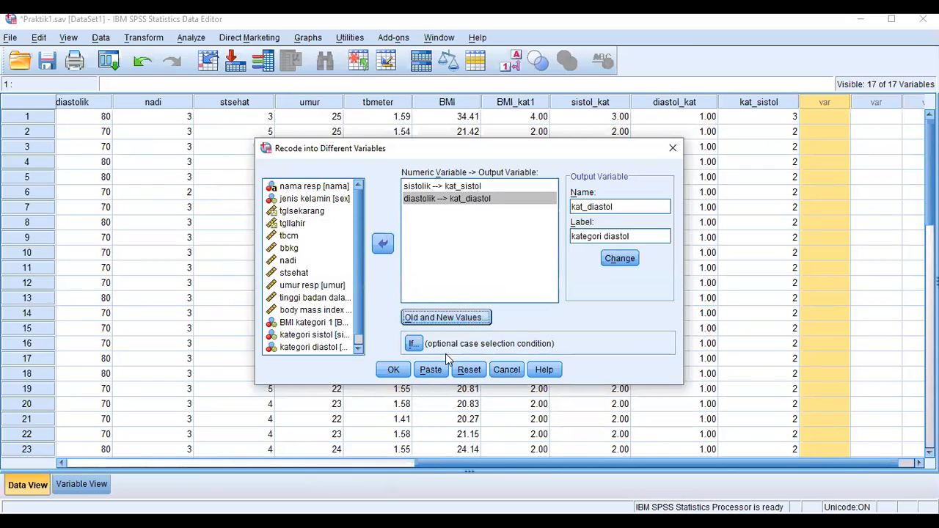
- Reset the recode settings and assign diastolik to the output variable kat_diastol with the label "kategori diastol"
click(466, 370)
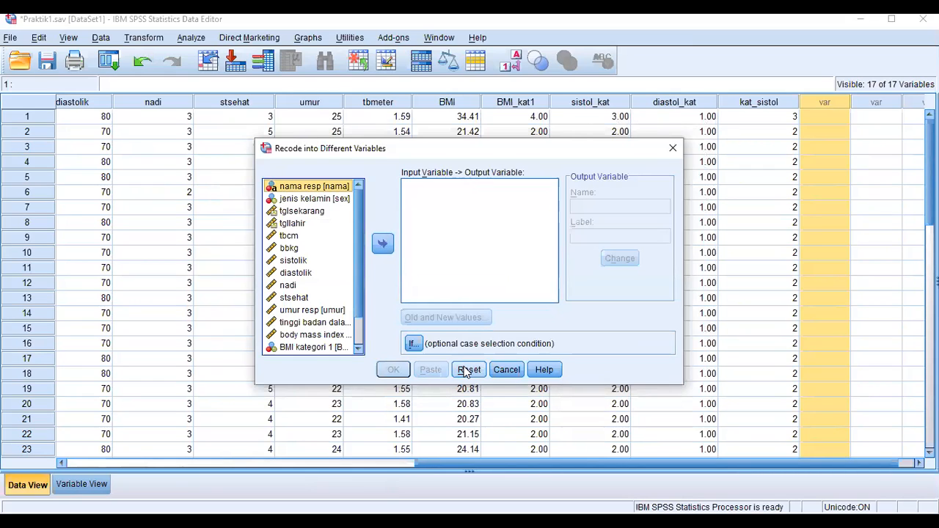
click(303, 277)
click(384, 245)
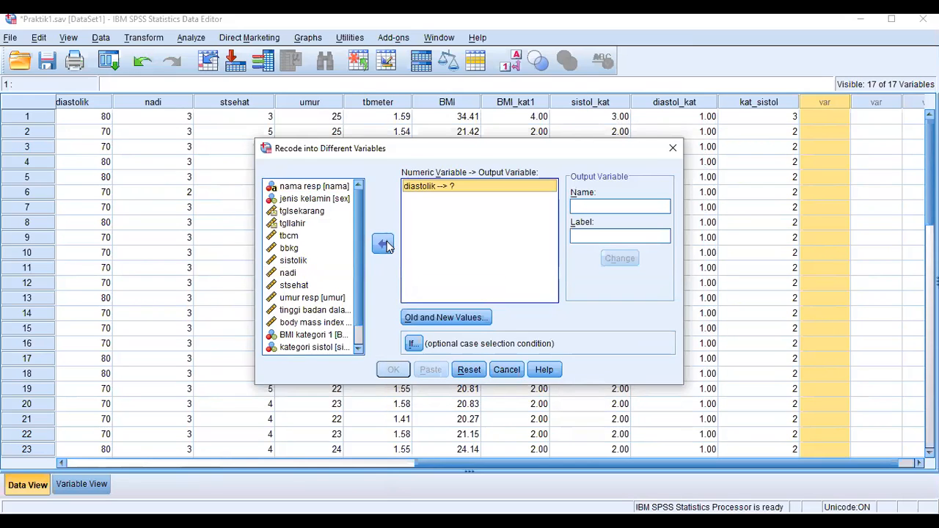
click(598, 207)
text(ka)
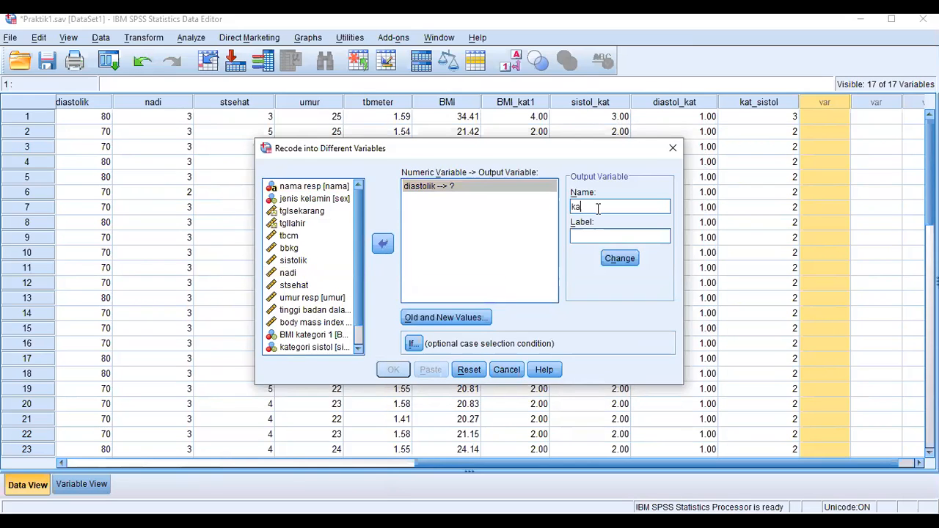
text(t_diastol)
click(598, 235)
text(kategori diastol)
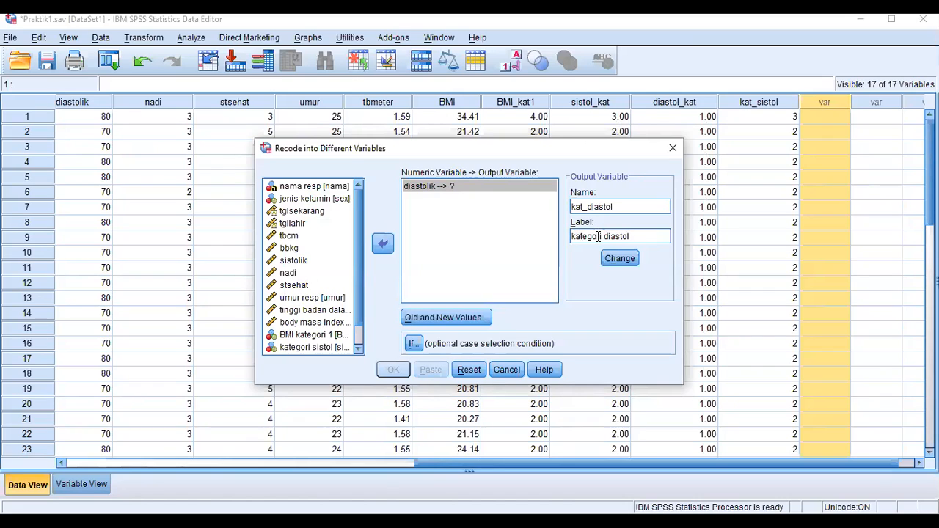
click(609, 265)
- Add a recode rule for diastolik that turns values from the lowest through 59 into 1
click(441, 320)
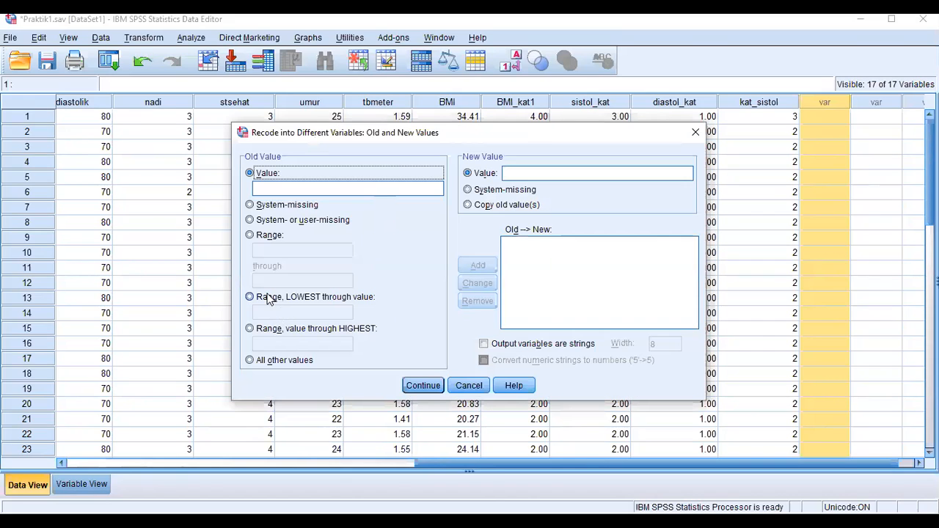
click(267, 298)
click(269, 311)
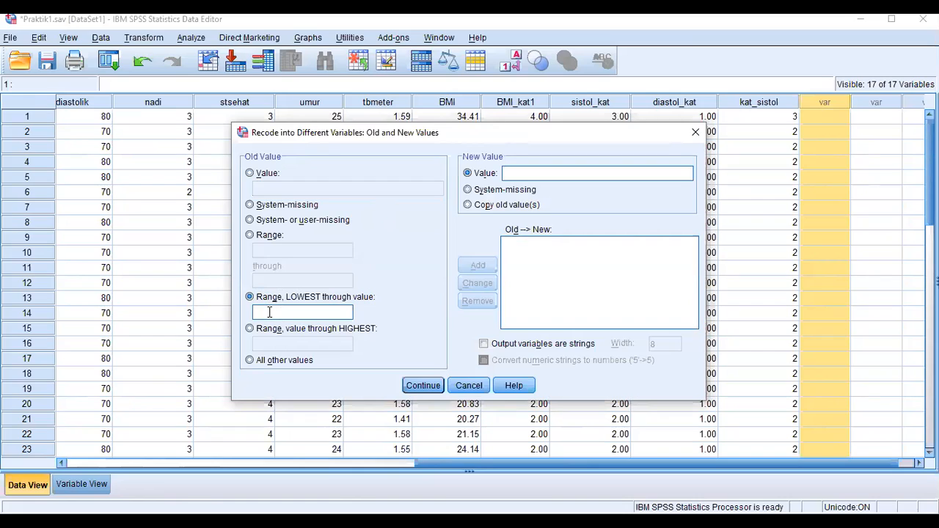
text(59)
text(1)
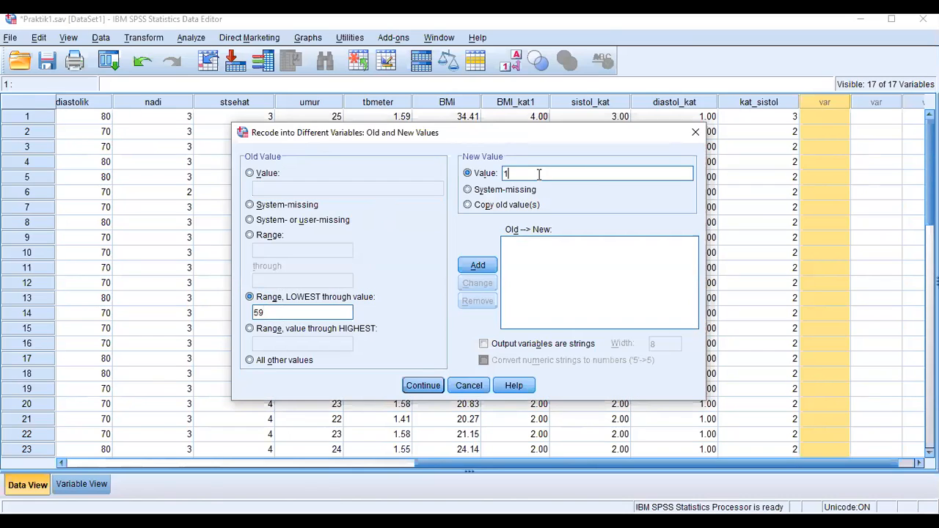
click(478, 265)
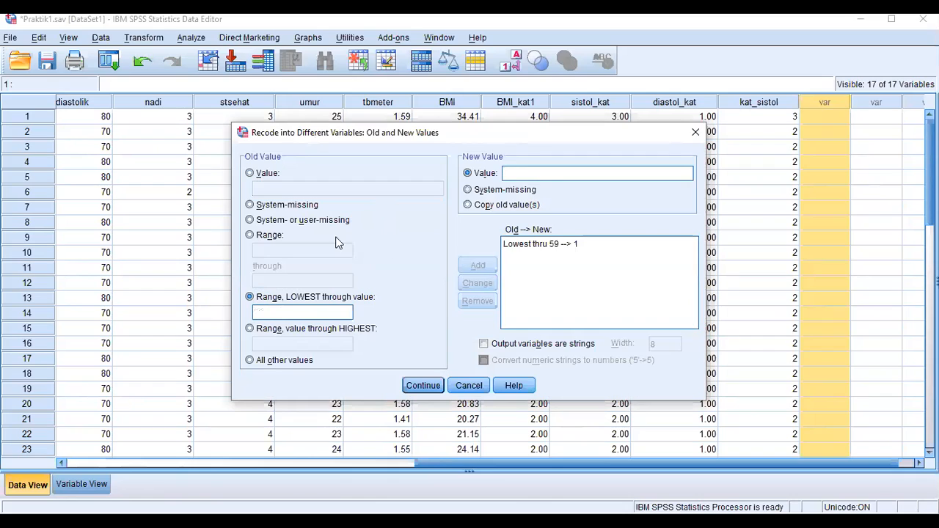
- Add a recode rule for diastolik that turns the range 60 through 80 into 2
click(277, 238)
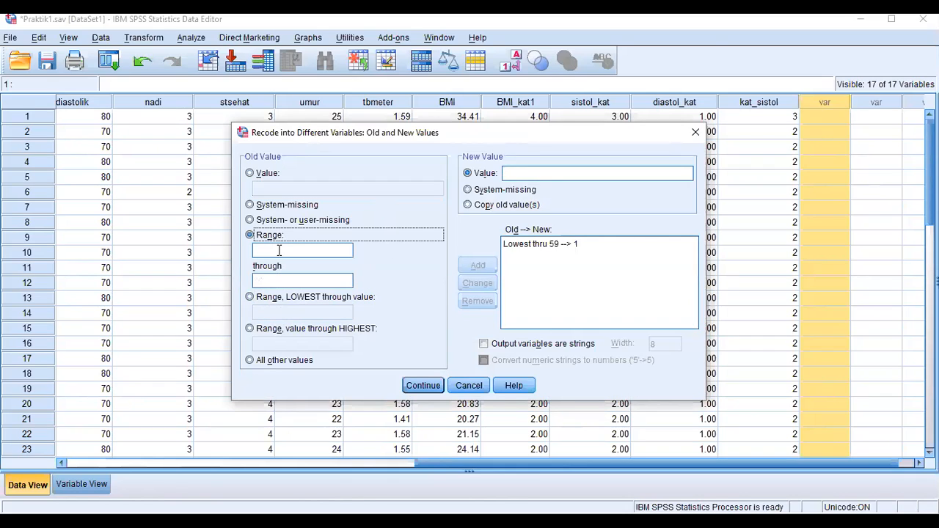
click(279, 251)
text(6)
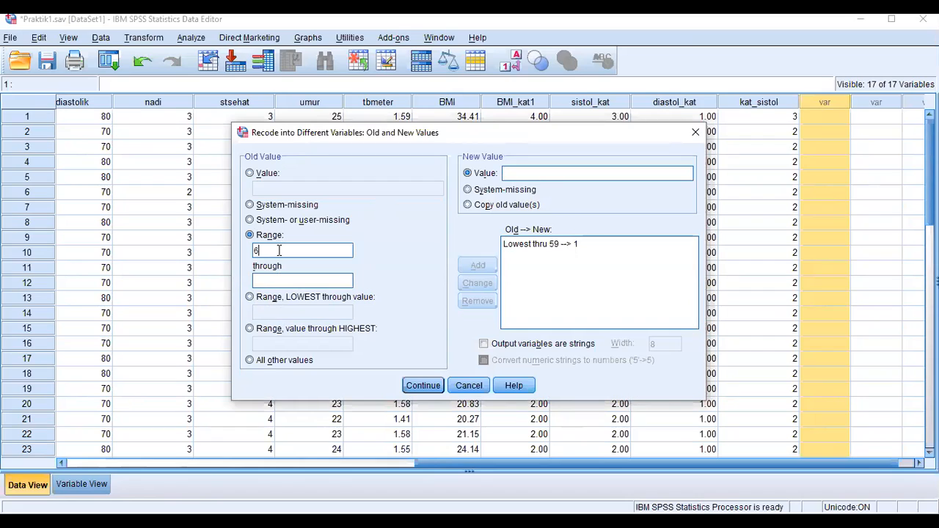
text(0)
key(BackSpace)
text(0)
click(279, 276)
text(80)
click(538, 174)
text(2)
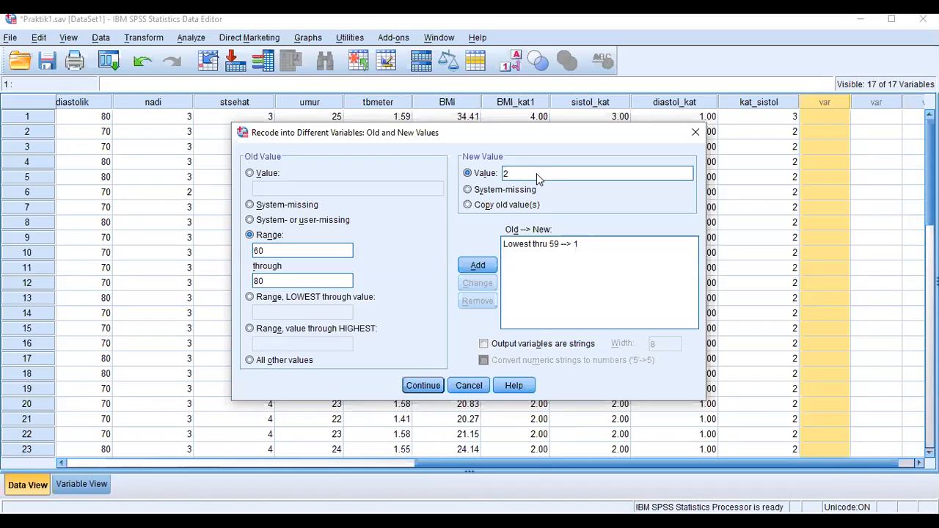
- Add a recode rule for diastolik that turns values from 81 through the highest into 3
click(305, 329)
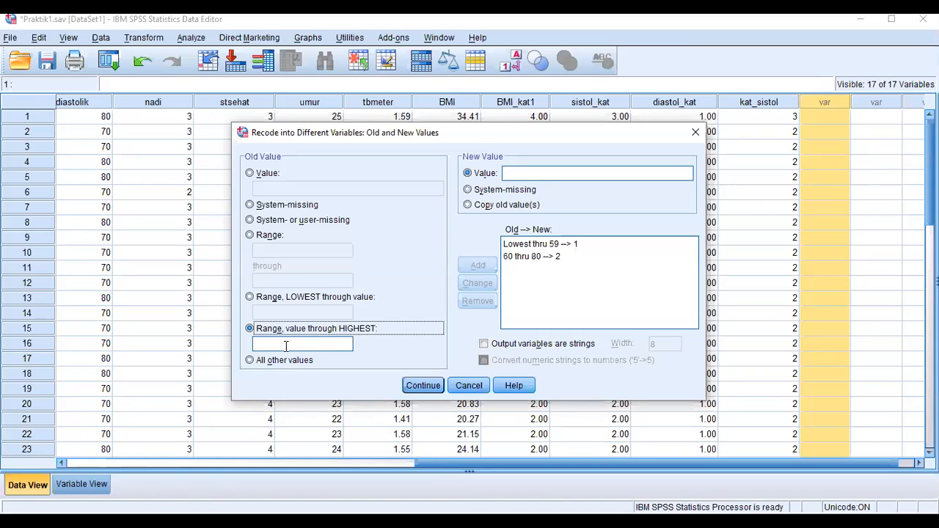
click(286, 346)
text(81)
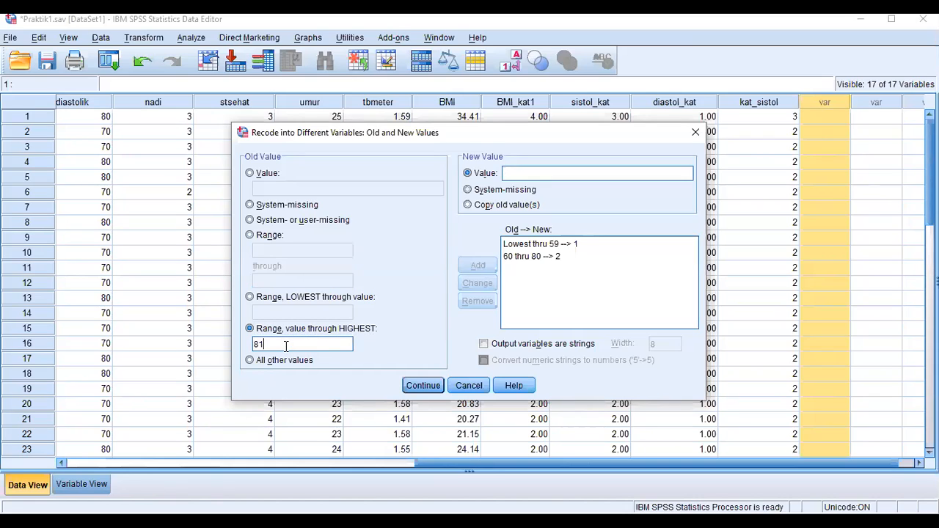
click(523, 165)
text(3)
click(469, 265)
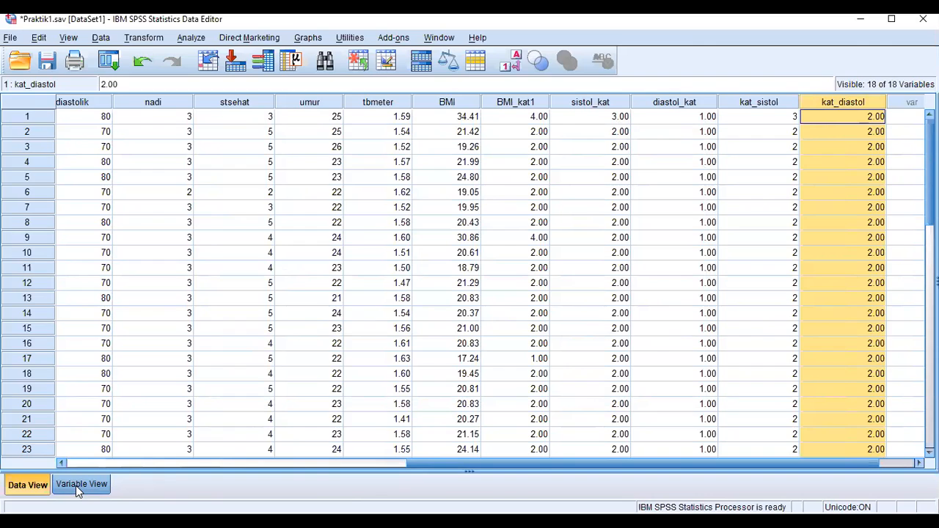
- Set the decimals of kat_diastol to 0 in the variable definitions and open its value labels
click(76, 486)
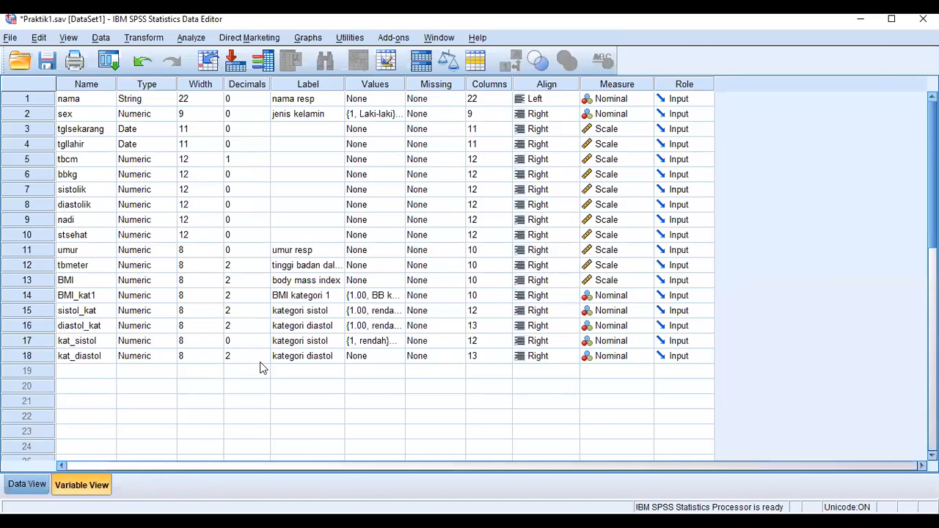
click(266, 362)
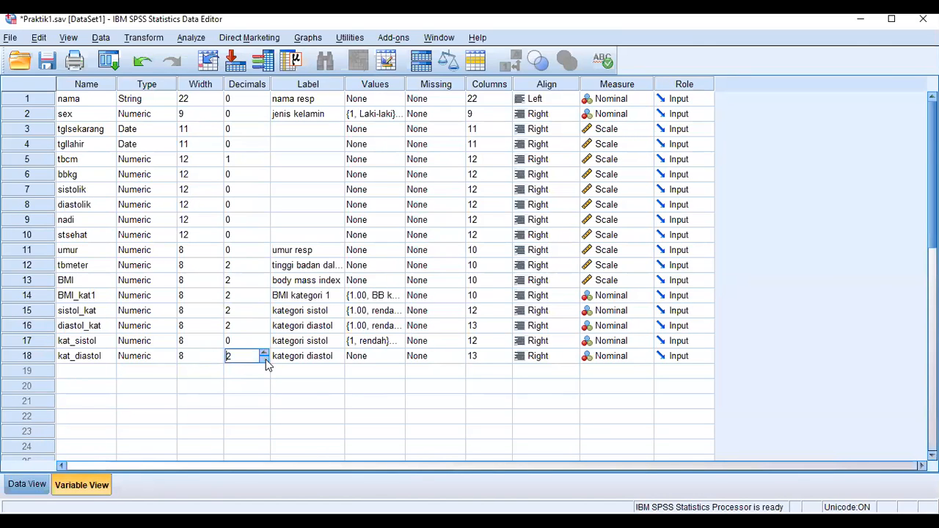
double_click(266, 360)
click(385, 359)
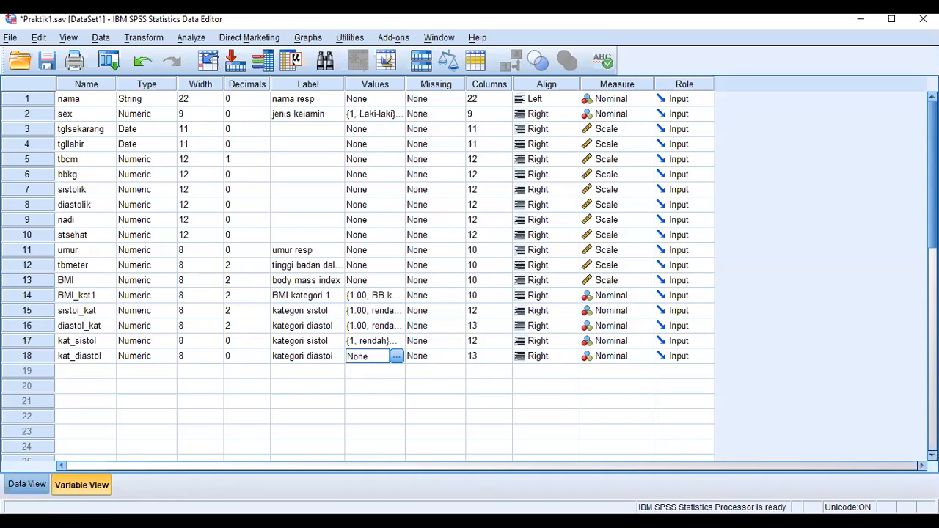
click(397, 357)
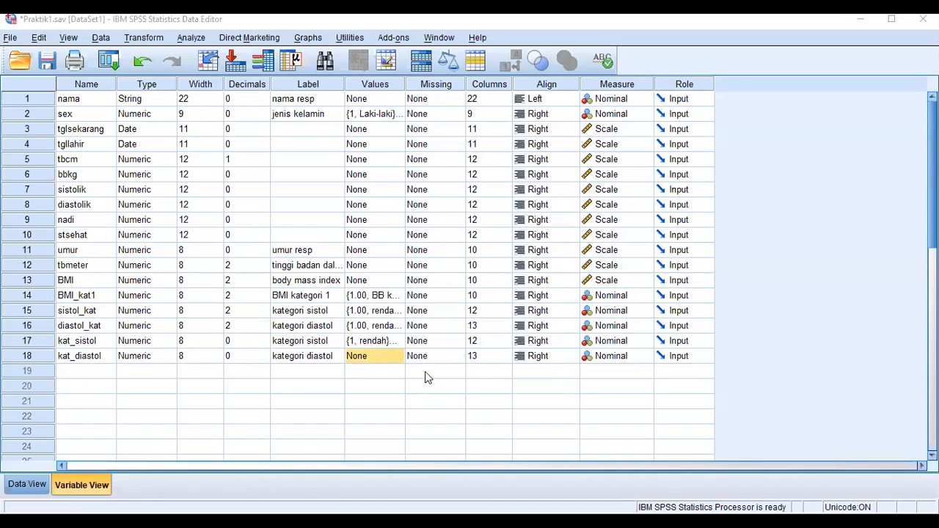
- Return to the data and review the columns from sistolik and diastolik through kat_sistol and kat_diastol
click(39, 480)
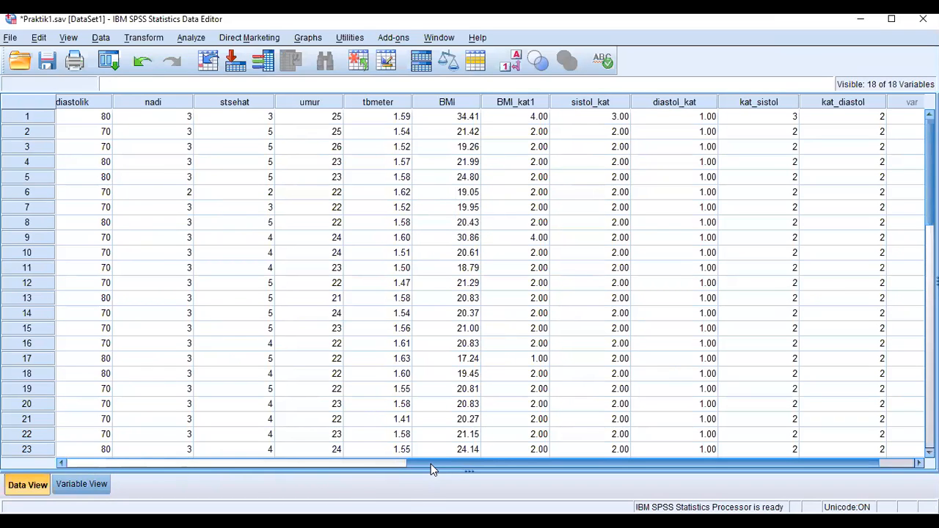
drag(423, 463, 426, 463)
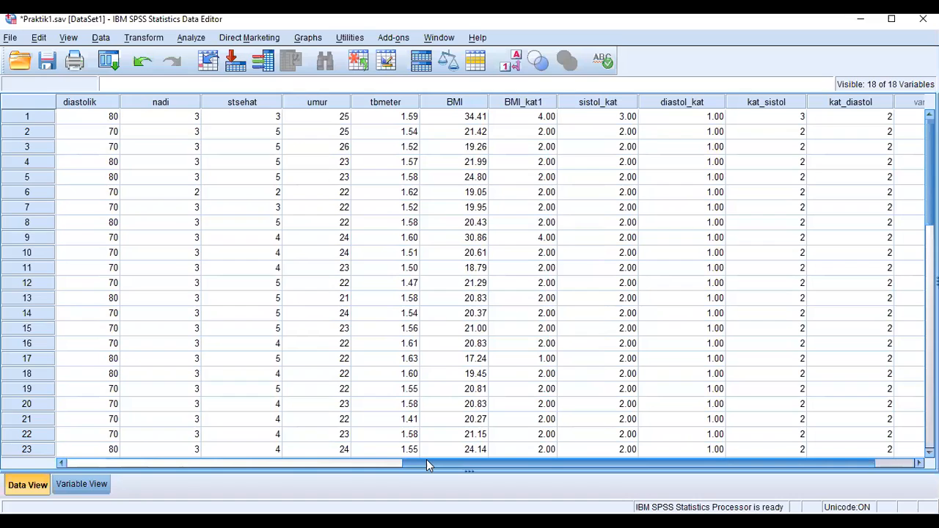
drag(424, 464, 423, 465)
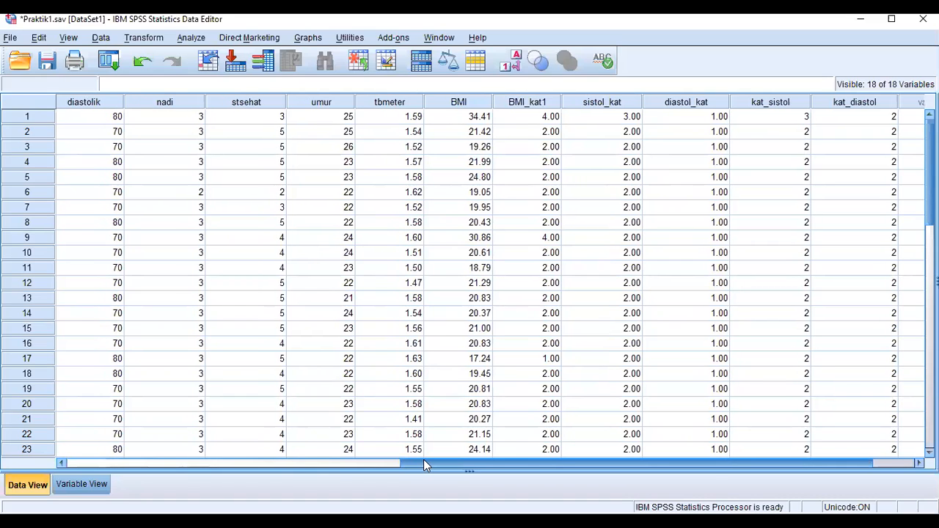
drag(380, 450, 384, 447)
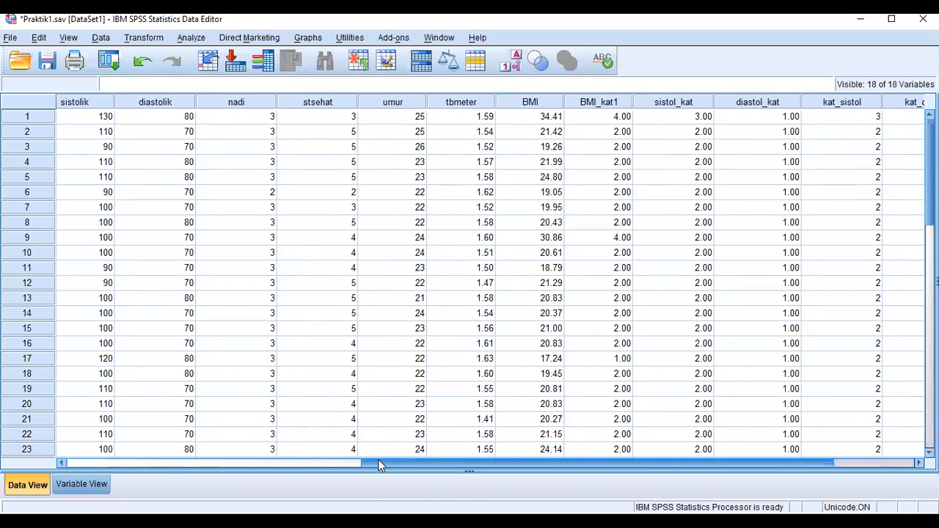
click(151, 40)
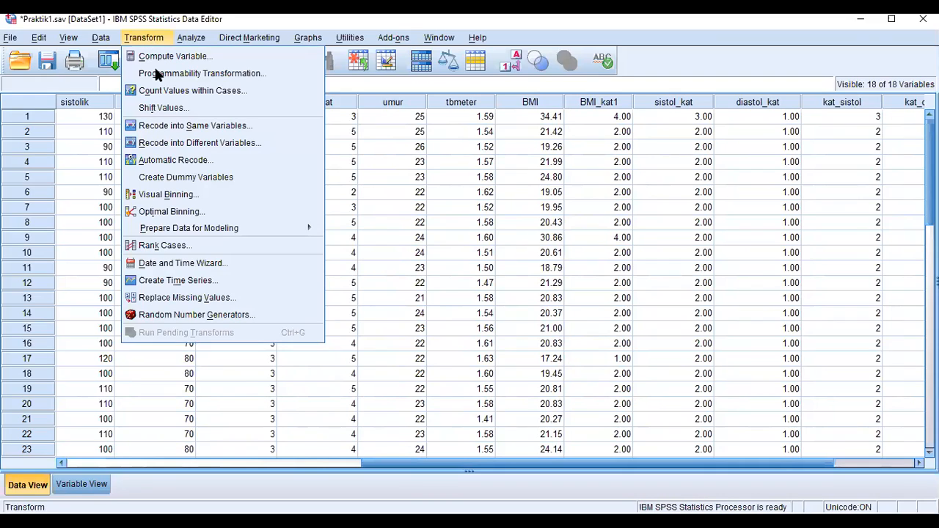
click(154, 126)
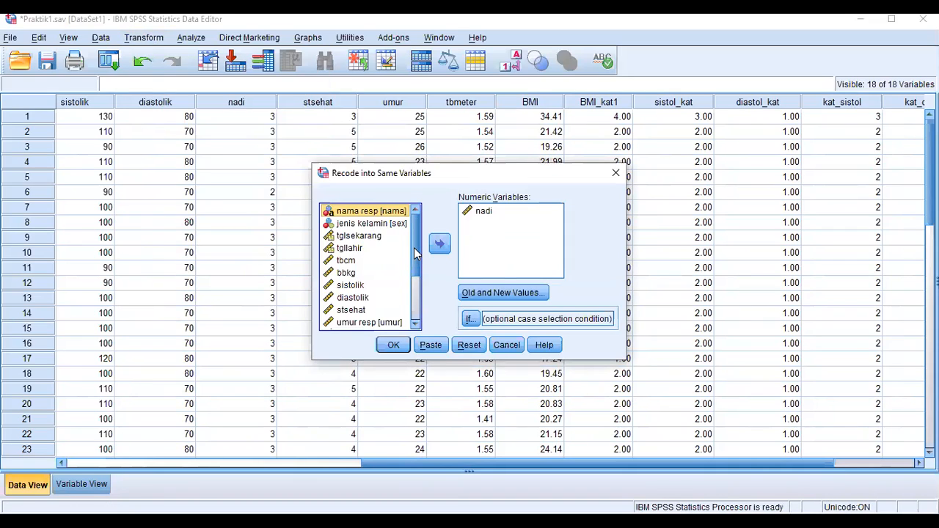
click(470, 345)
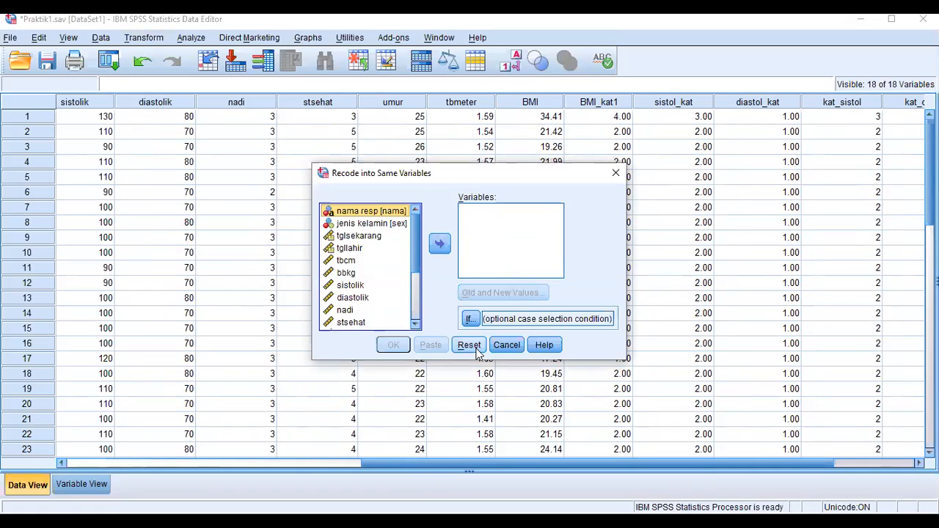
click(415, 293)
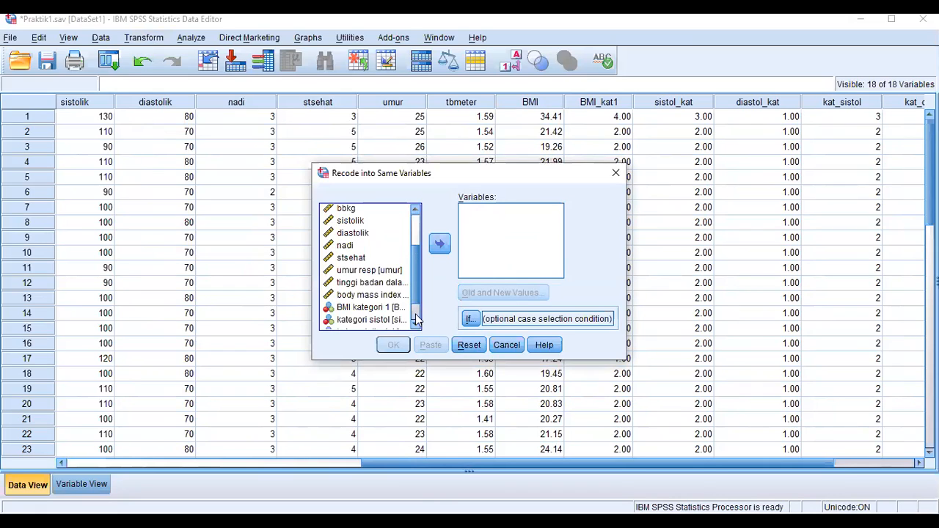
click(416, 319)
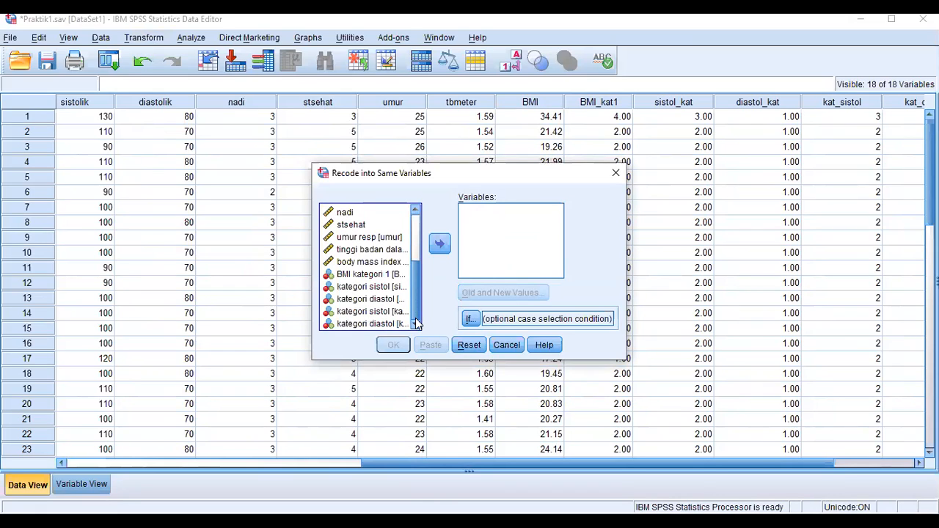
click(376, 311)
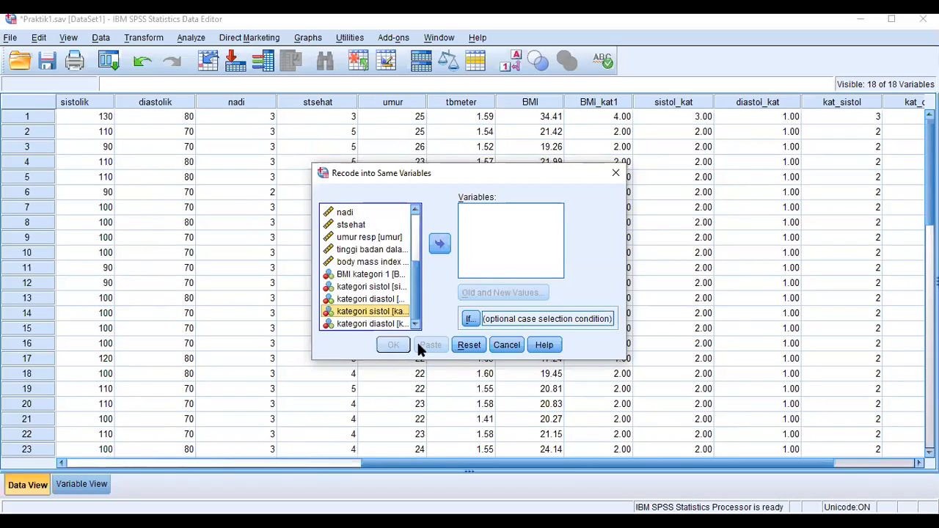
click(441, 244)
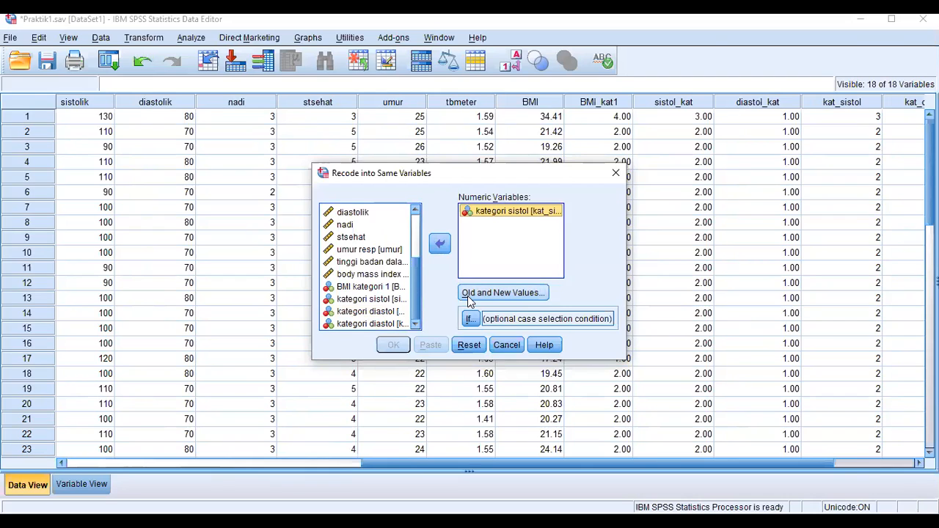
click(467, 293)
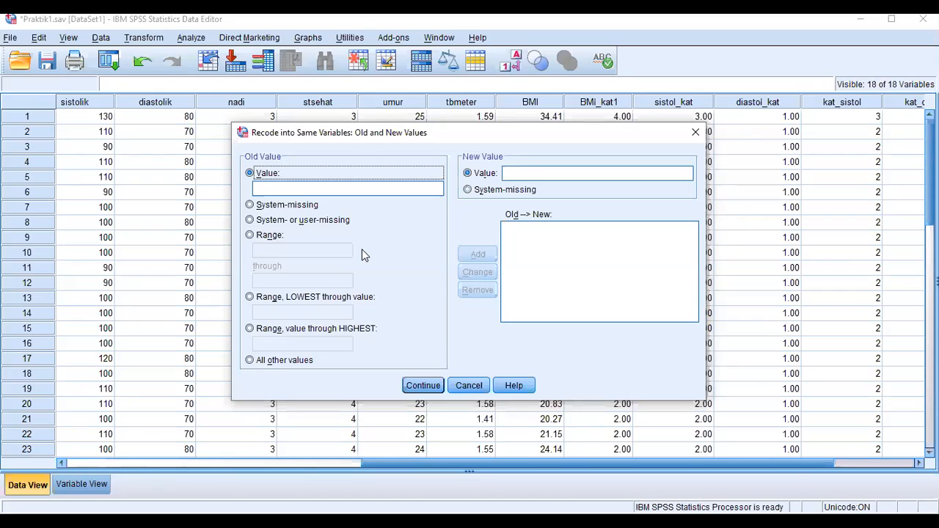
click(469, 390)
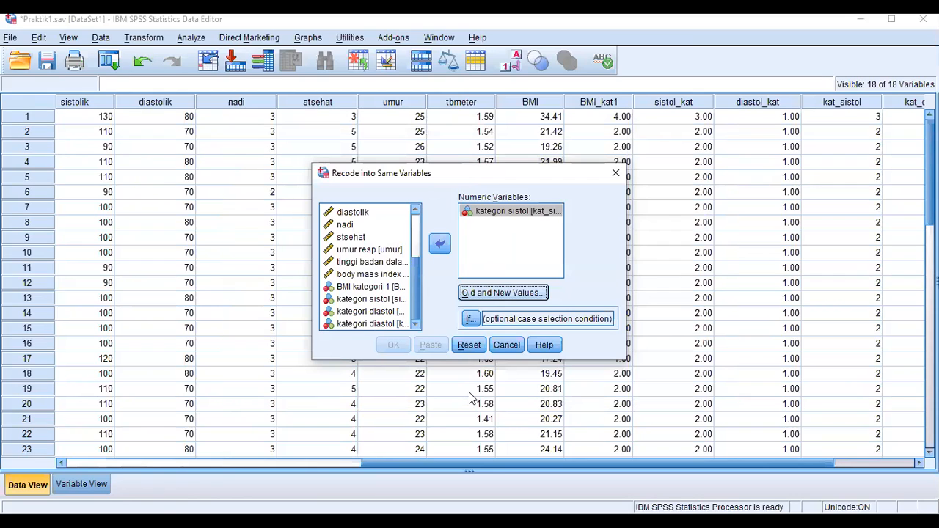
click(477, 348)
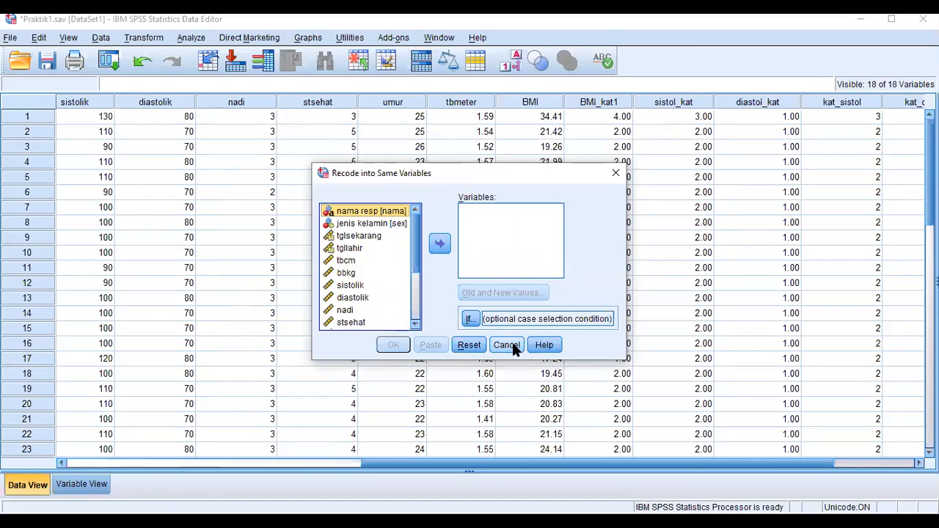
click(506, 345)
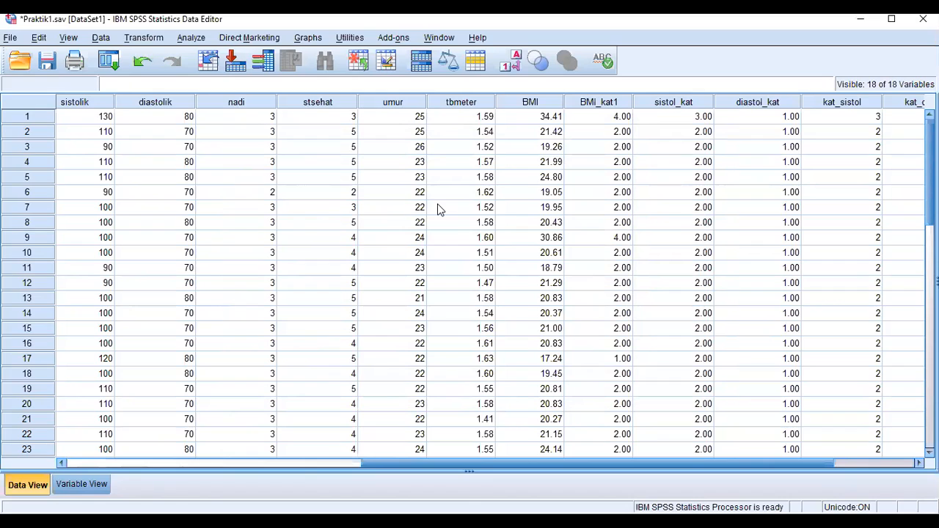
- Start a Frequencies analysis and add sistolik and diastolik as its variables
click(189, 38)
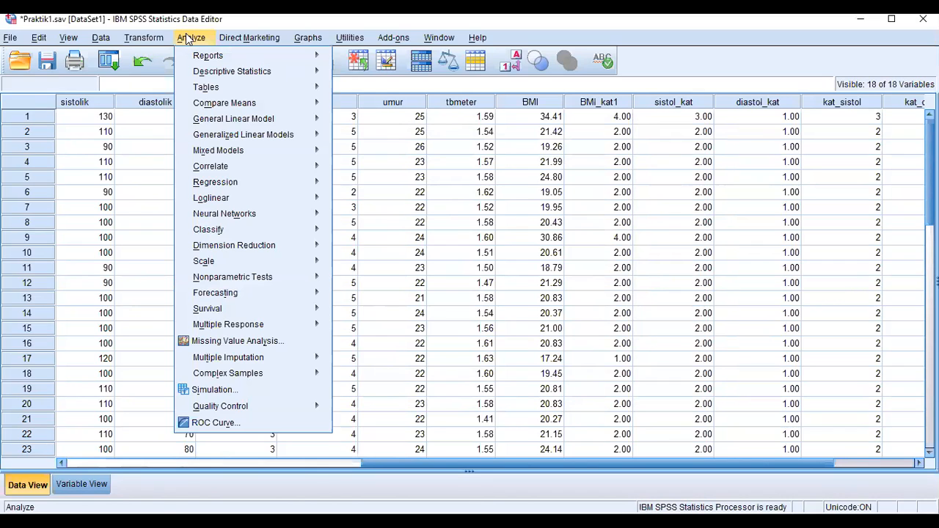
mouse_move(286, 77)
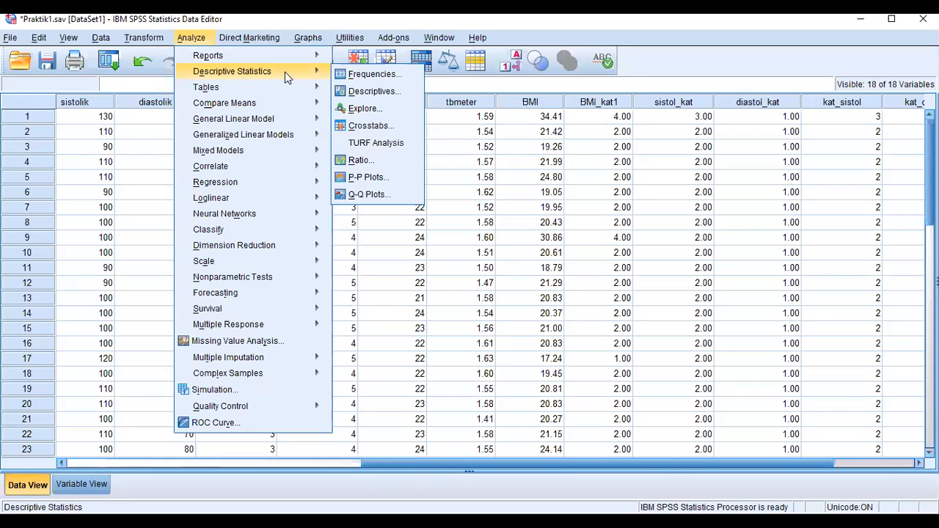
click(359, 75)
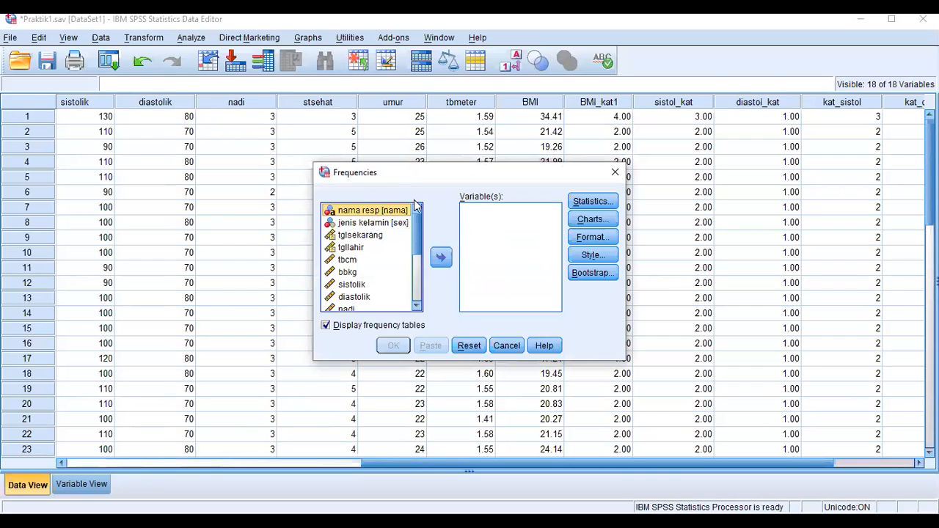
drag(416, 223, 413, 234)
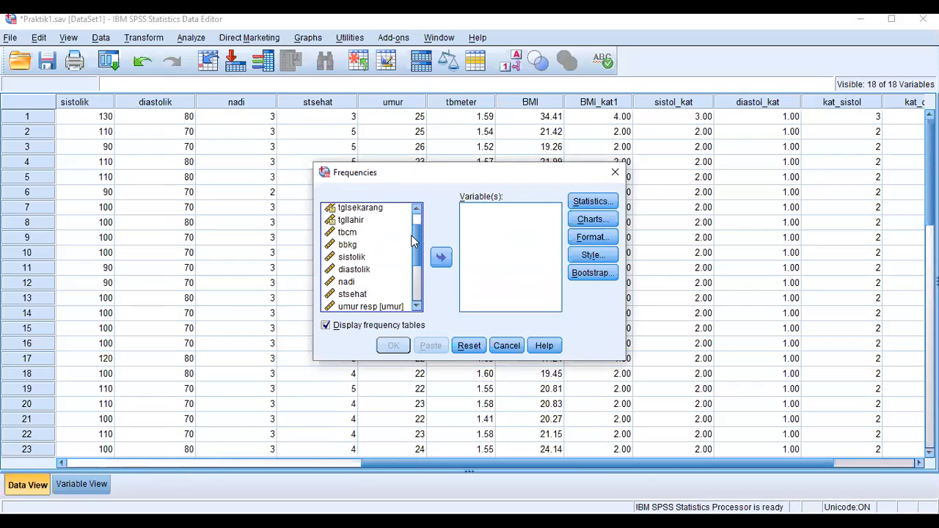
click(353, 257)
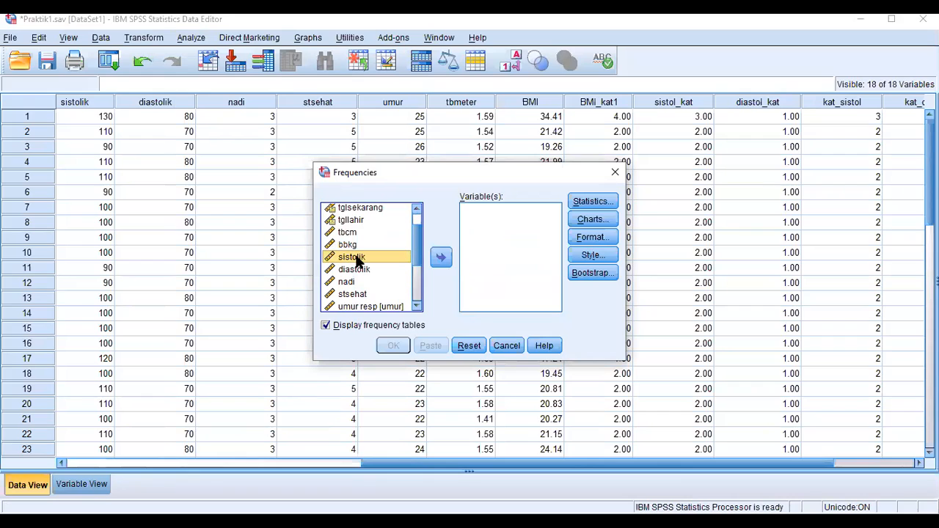
click(440, 258)
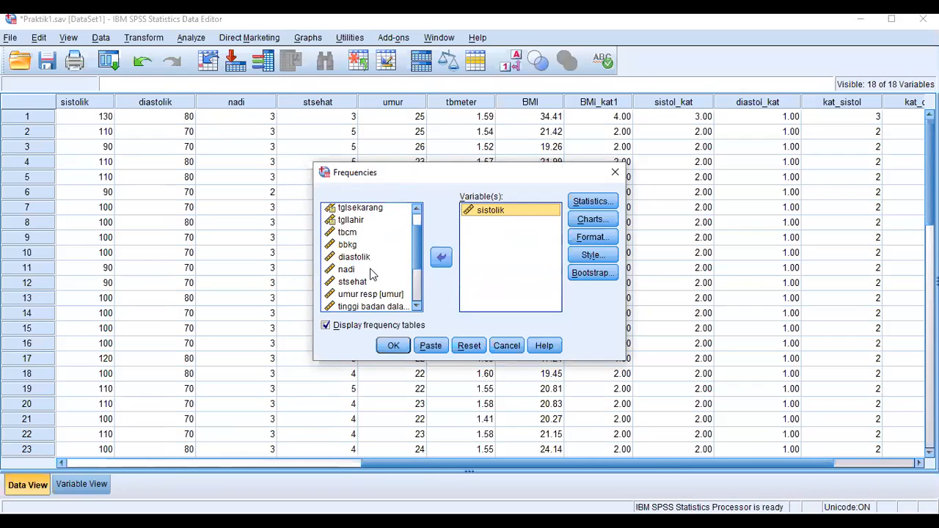
click(410, 258)
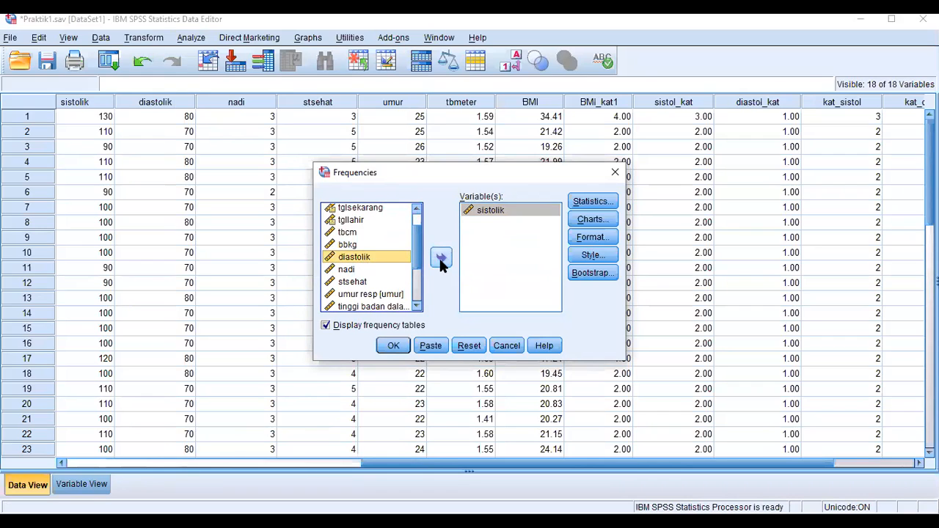
click(440, 258)
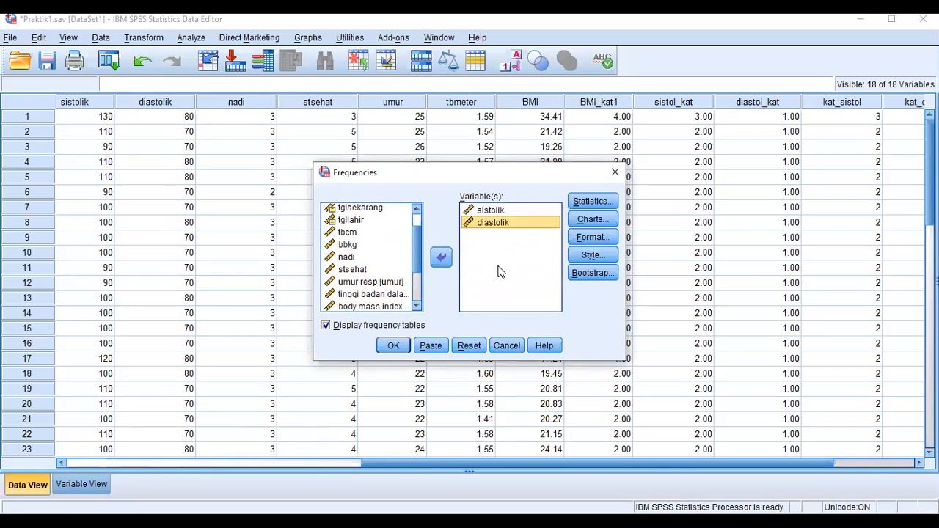
- Include the mean, median and mode in the Frequencies statistics and run the analysis
click(596, 202)
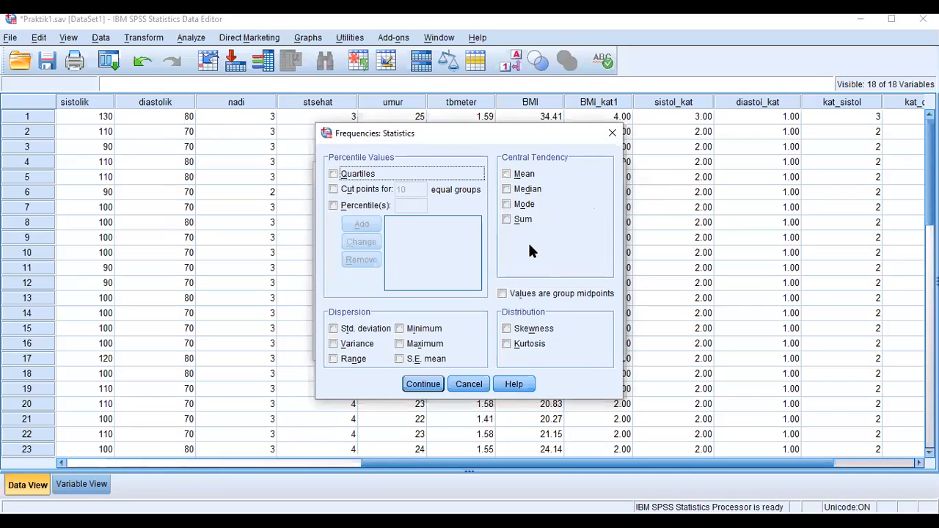
click(507, 176)
click(507, 189)
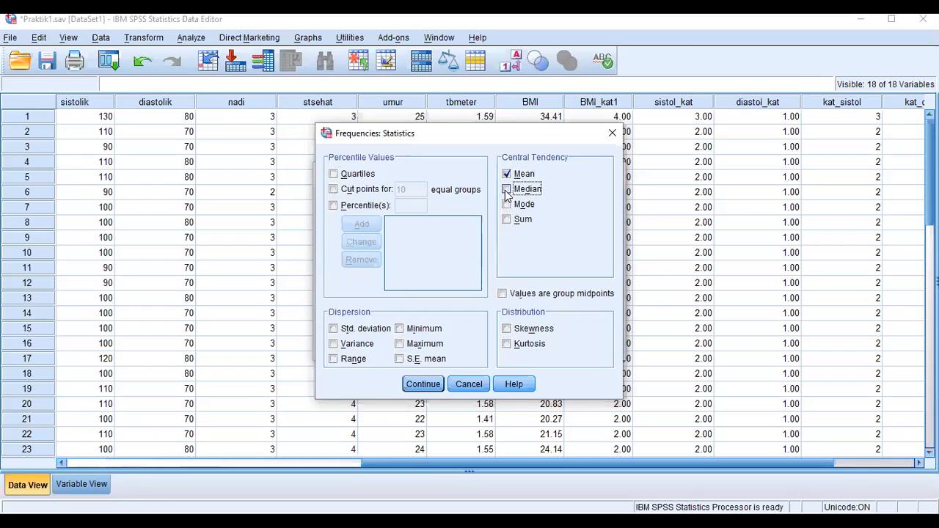
click(507, 205)
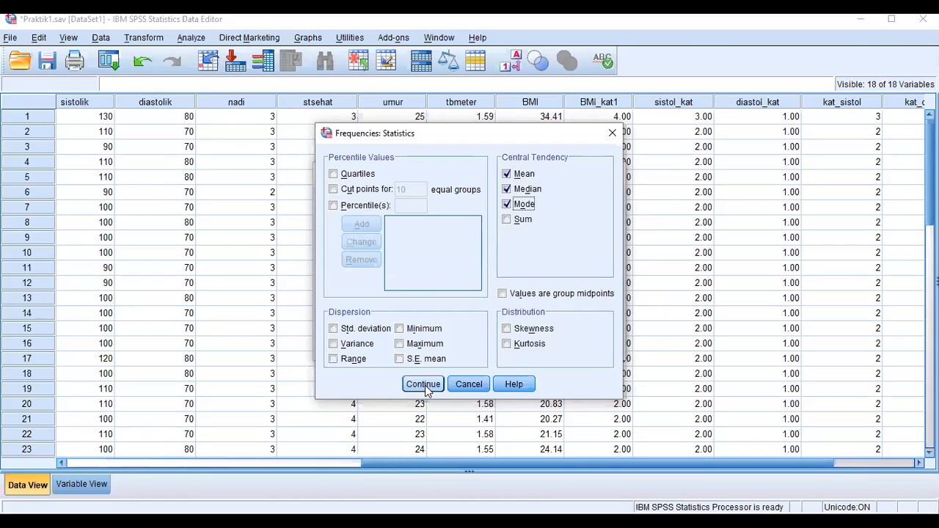
click(404, 376)
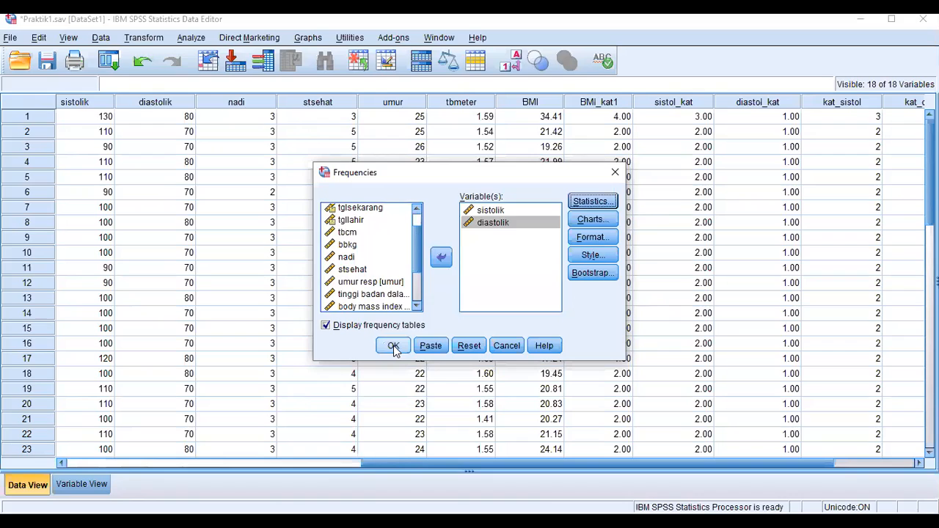
click(394, 346)
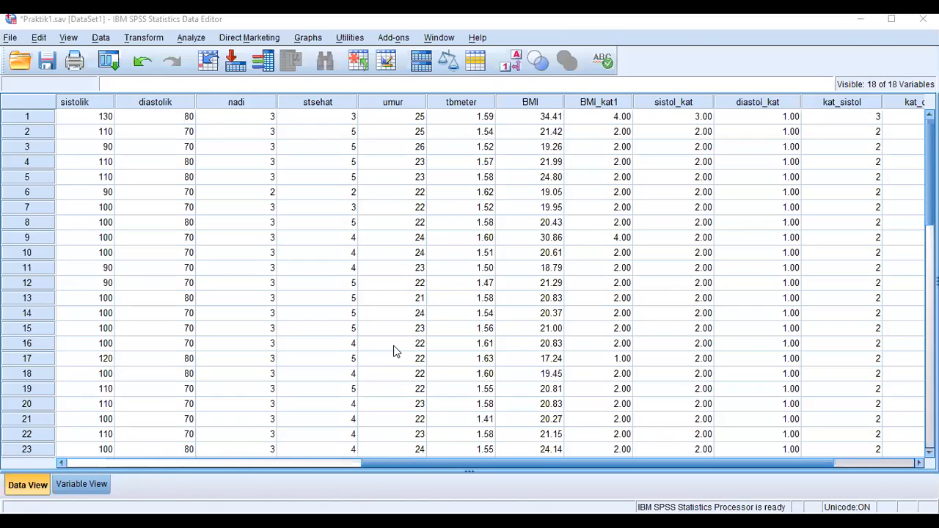
- Examine the Frequencies output for sistolik and diastolik, and return to the blood pressure columns in the data
click(455, 449)
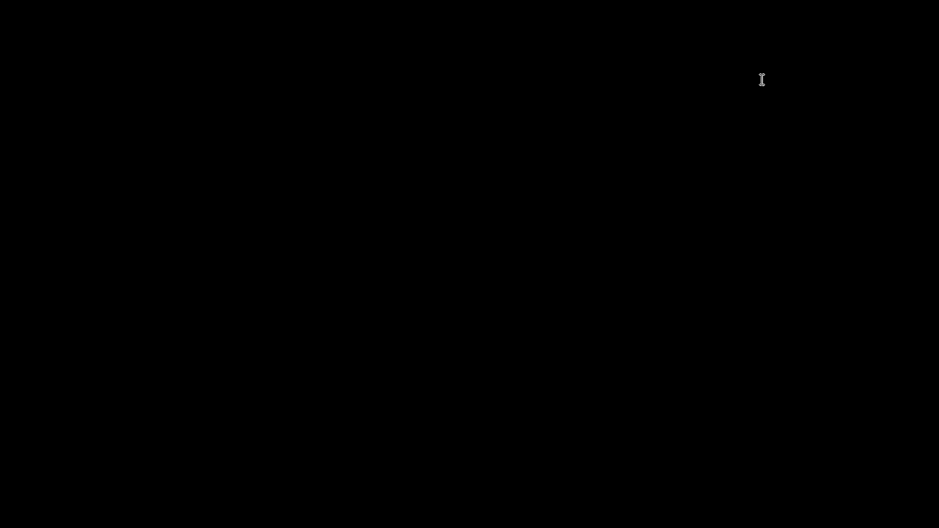
scroll(539, 286, down, 1)
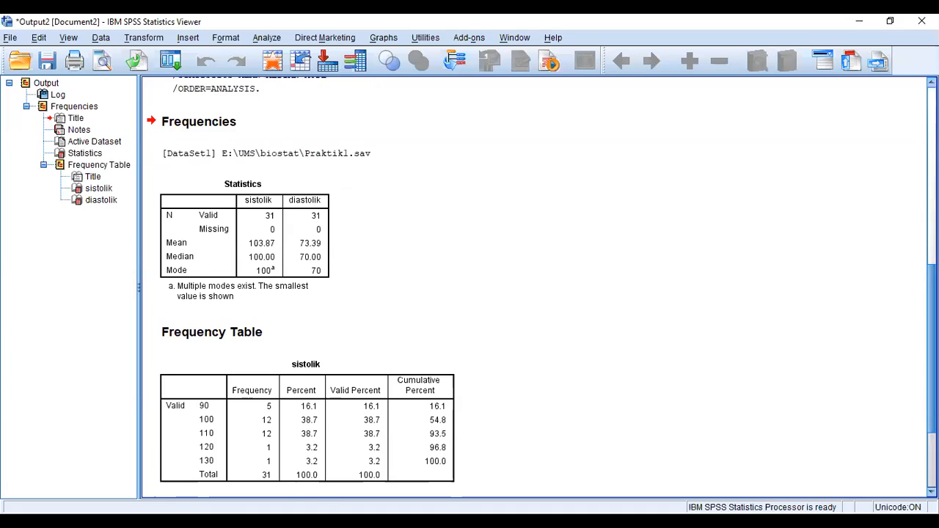
scroll(541, 287, down, 1)
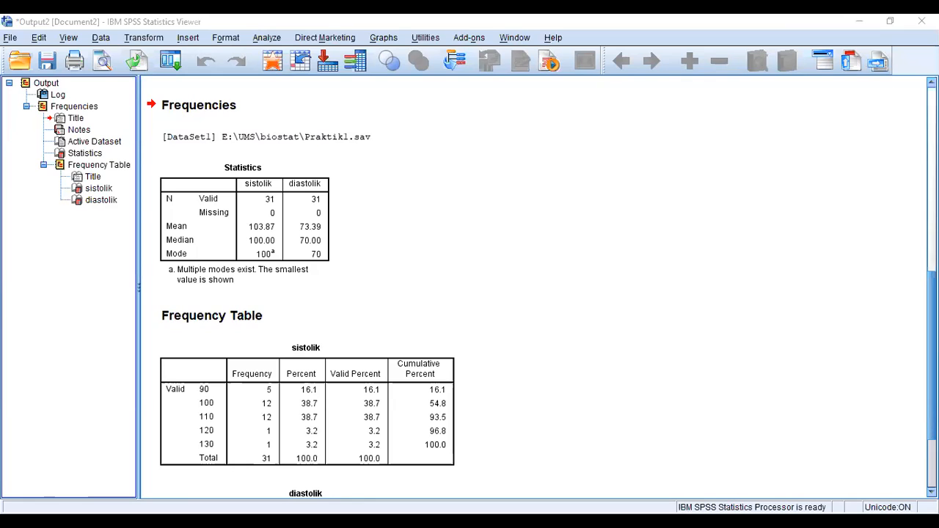
click(389, 468)
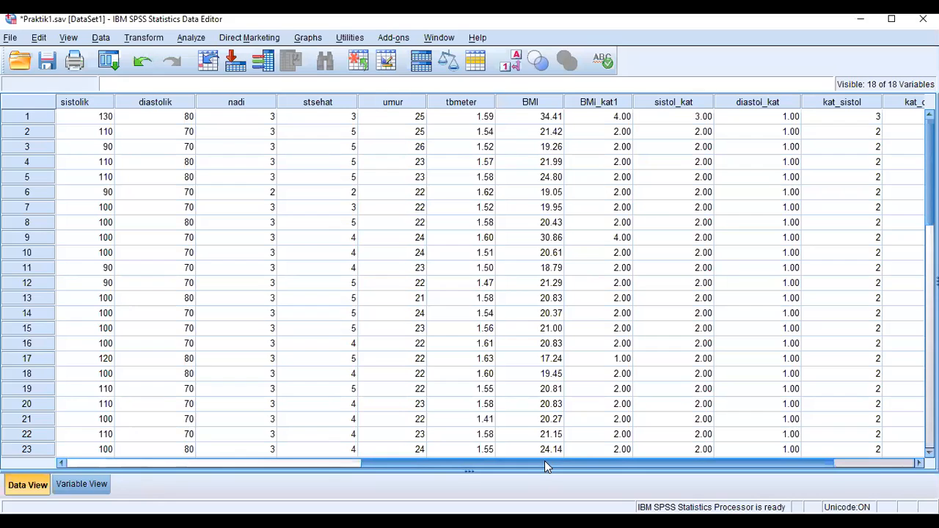
drag(544, 461, 421, 463)
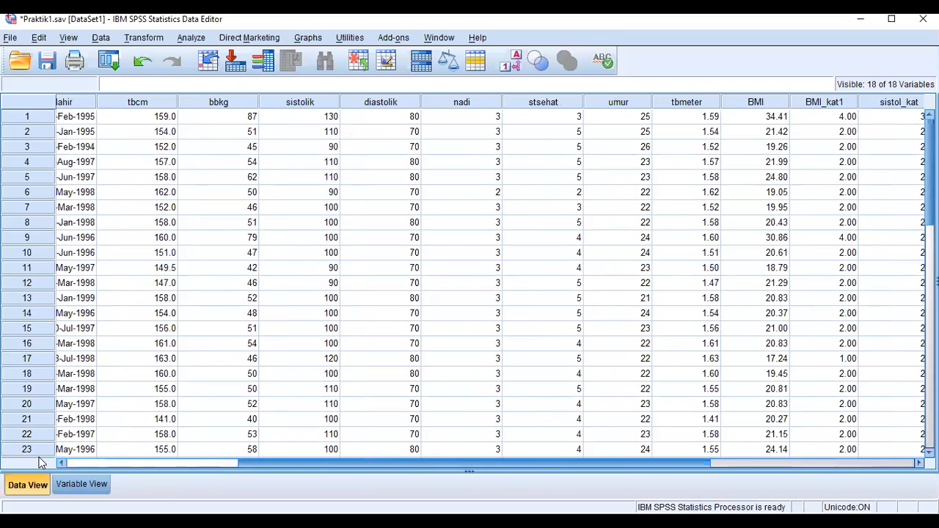
- Rename the sistolik variable as diastolic in the variable definitions
click(65, 487)
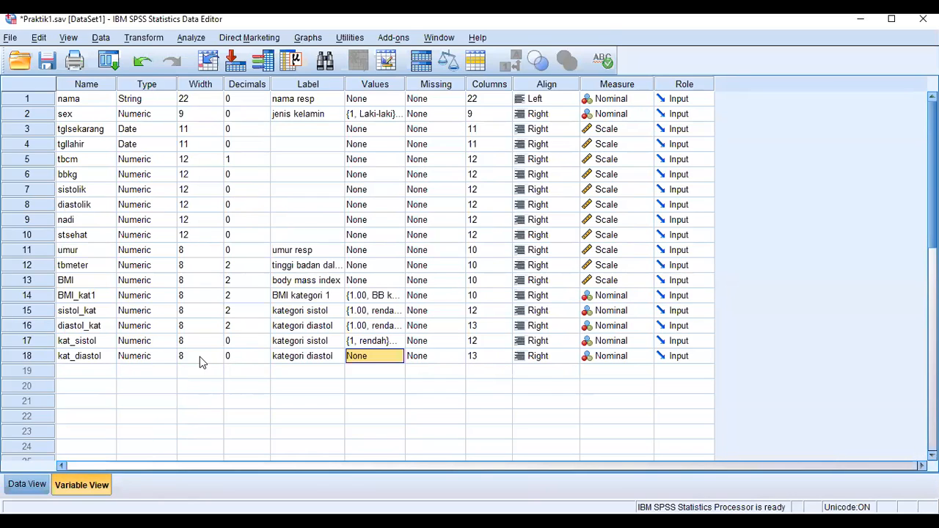
click(95, 191)
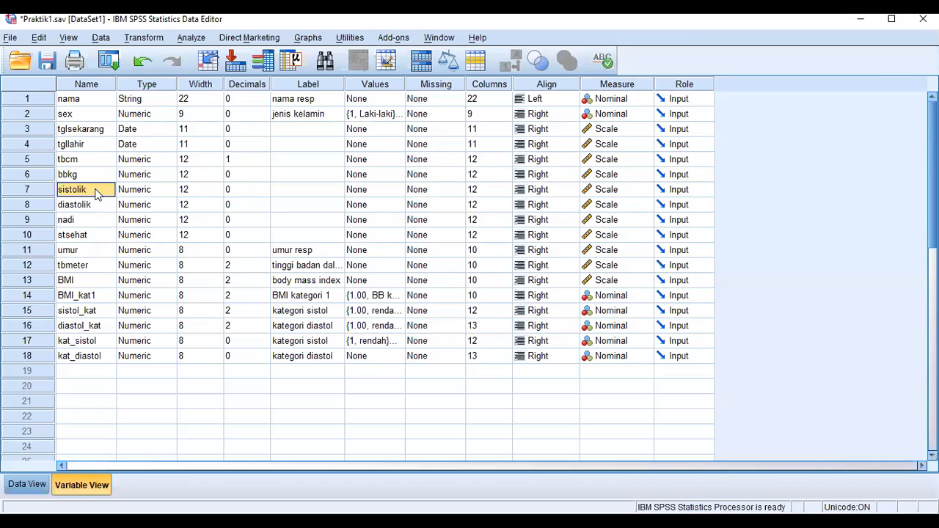
click(95, 190)
key(BackSpace)
key(BackSpace)
key(BackSpace)
key(BackSpace)
key(BackSpace)
key(BackSpace)
key(BackSpace)
key(BackSpace)
text(diastolic)
- Rename the diastolik variable as sistolic
click(96, 201)
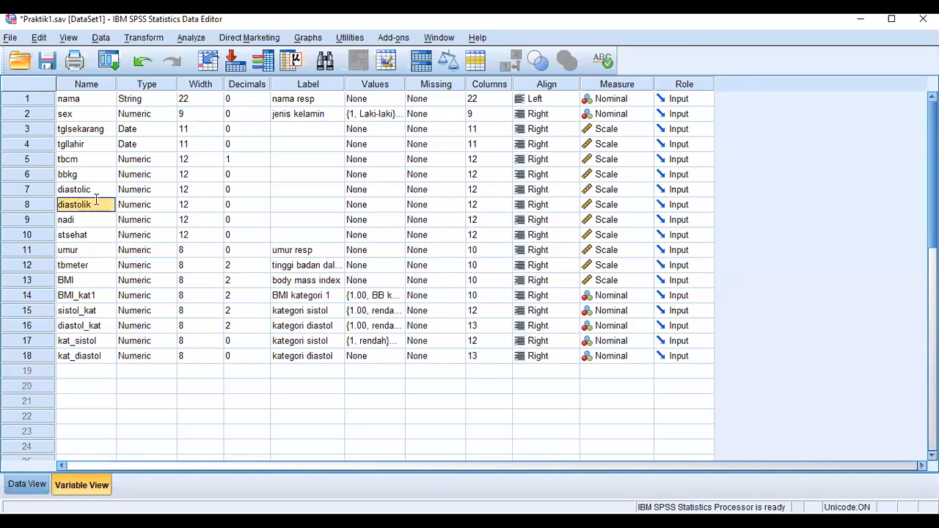
key(BackSpace)
text(sist)
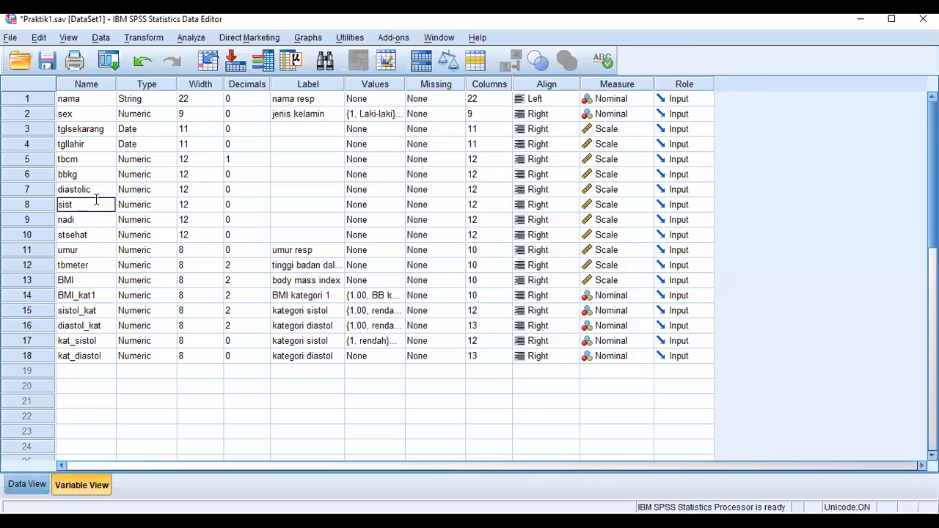
text(oli)
click(125, 209)
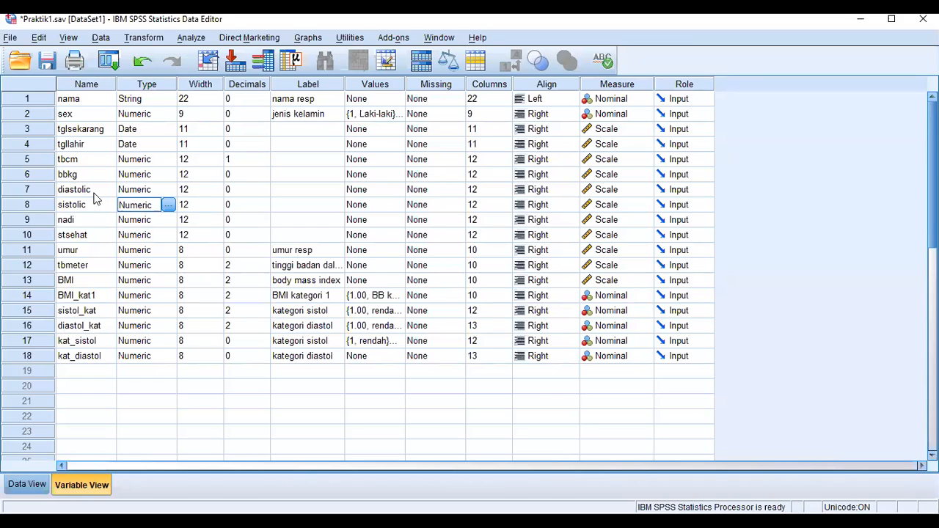
click(94, 195)
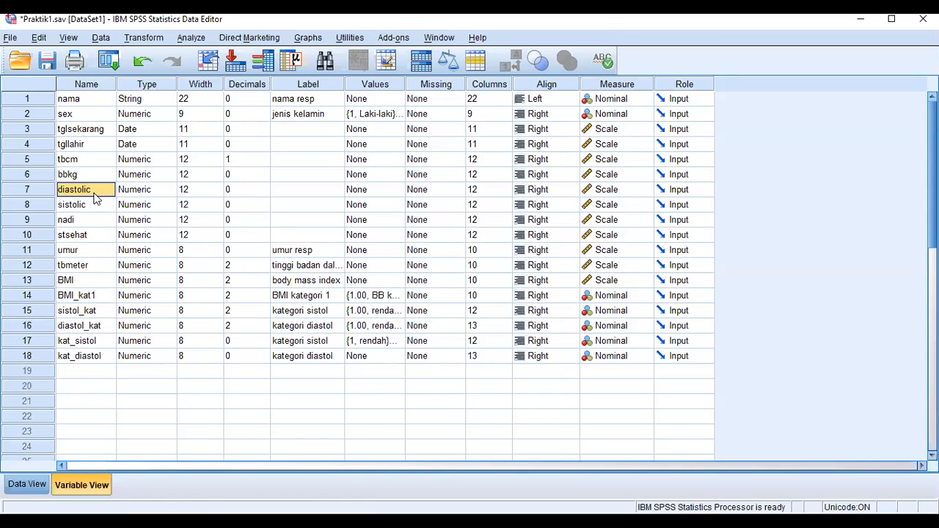
- Delete the category variables sistol_kat and diastol_kat from the dataset
click(47, 313)
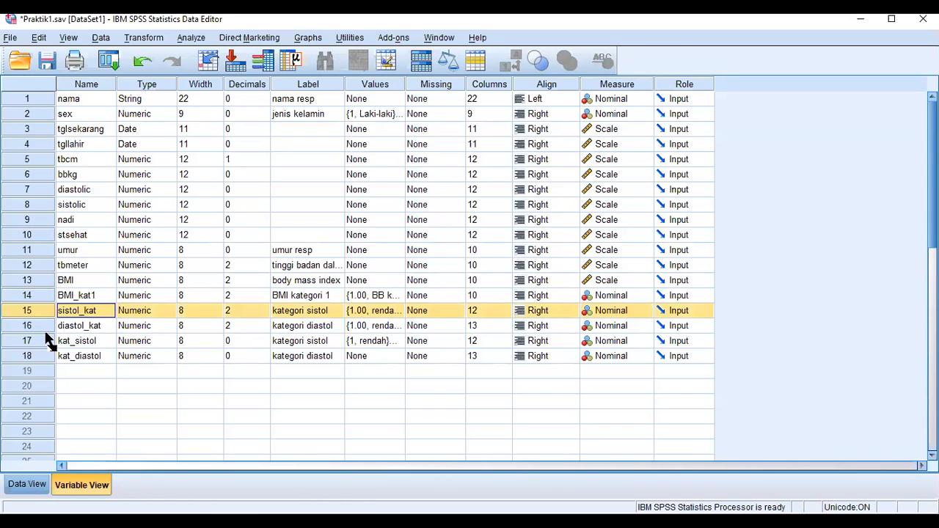
drag(48, 339, 50, 356)
key(ctrl+z)
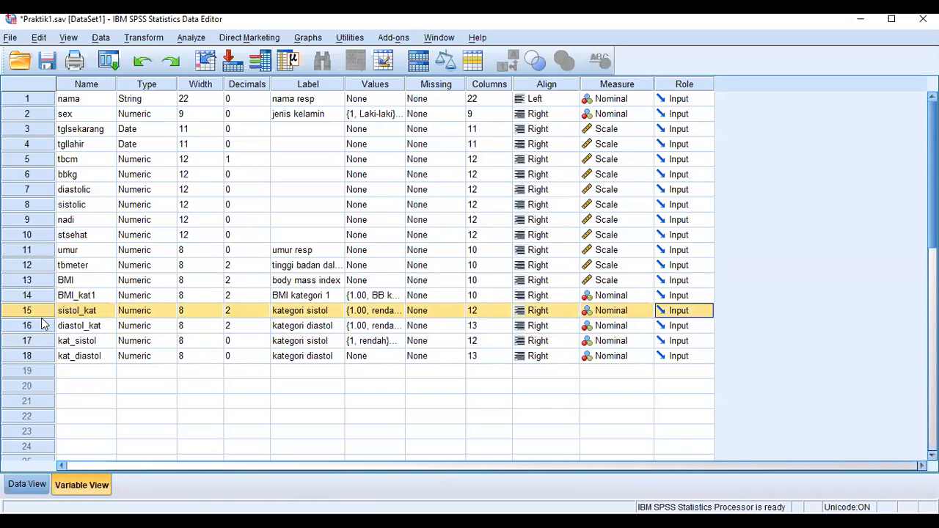
right_click(42, 311)
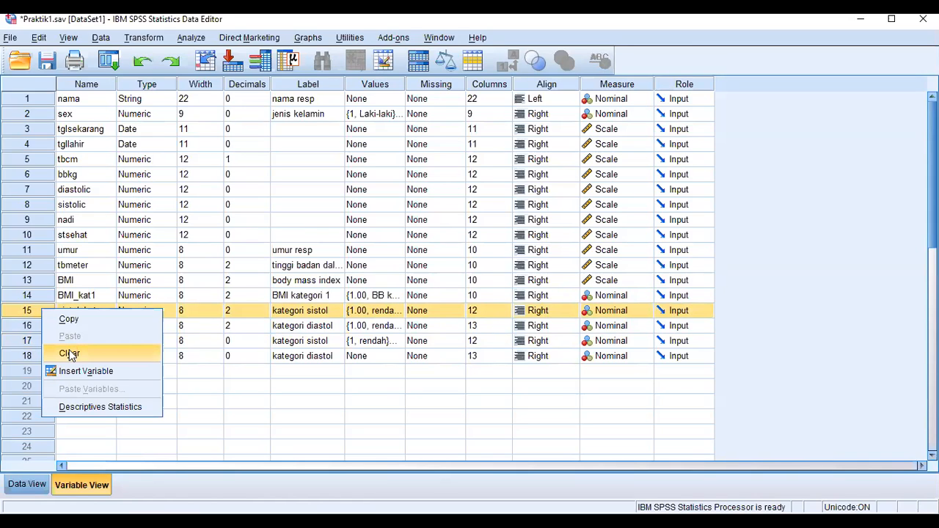
click(69, 354)
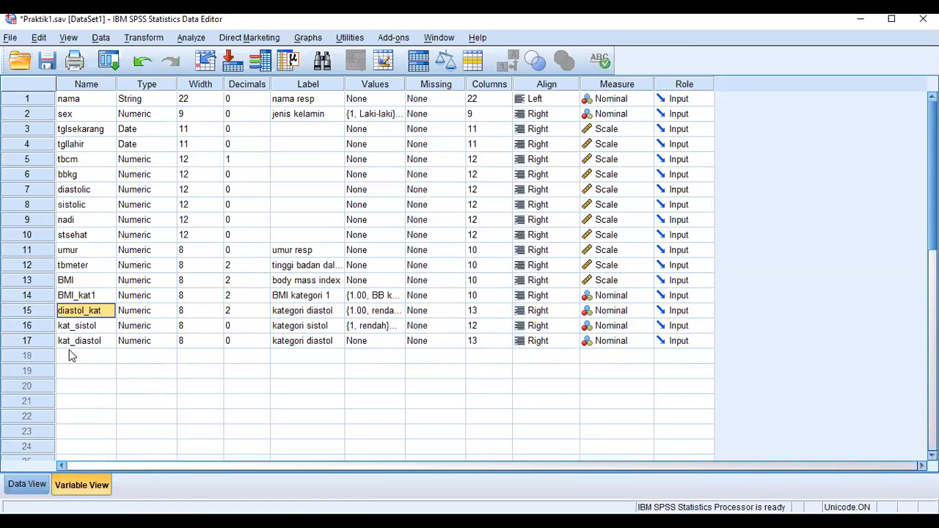
right_click(41, 313)
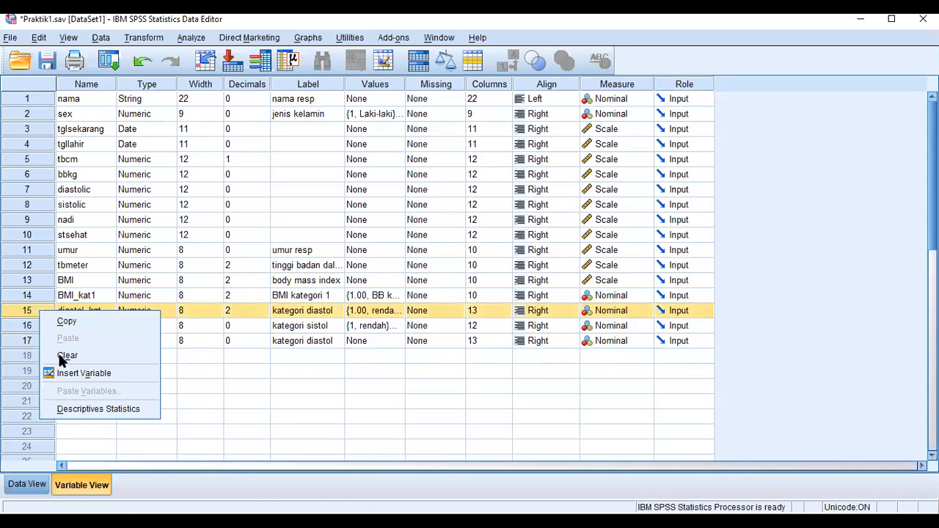
key(Return)
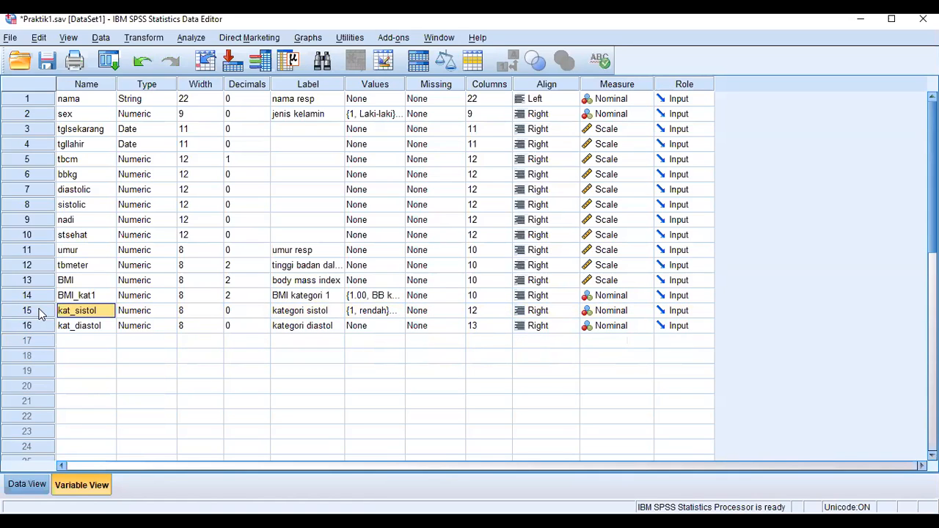
- Delete the recoded variables kat_sistol and kat_diastol from the dataset
right_click(37, 308)
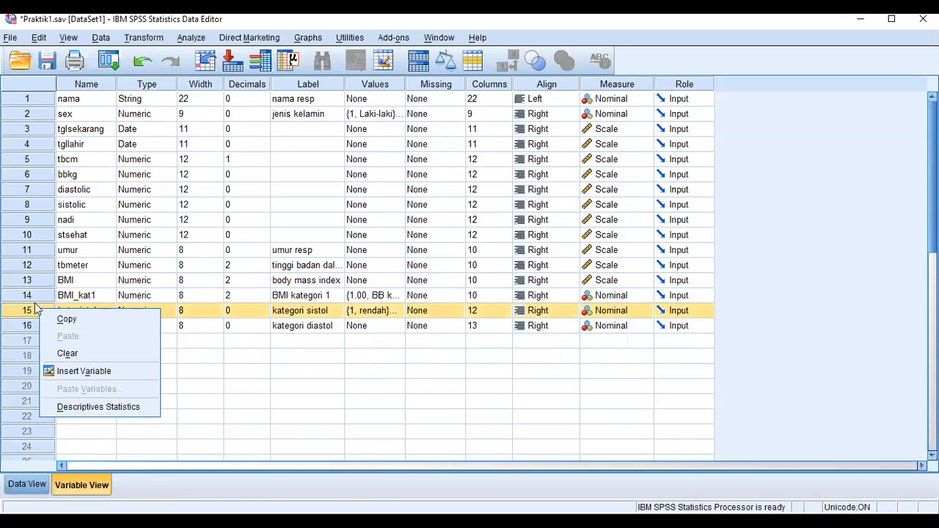
click(55, 351)
click(33, 311)
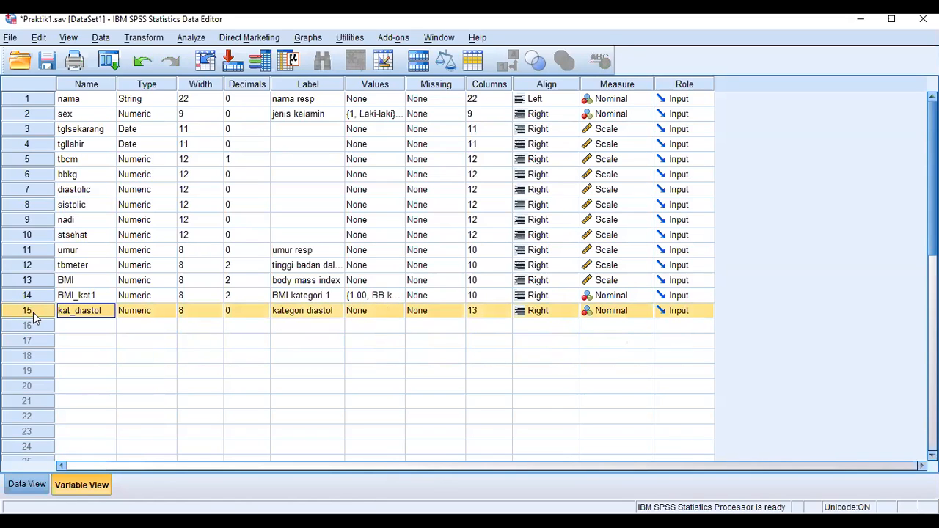
right_click(33, 314)
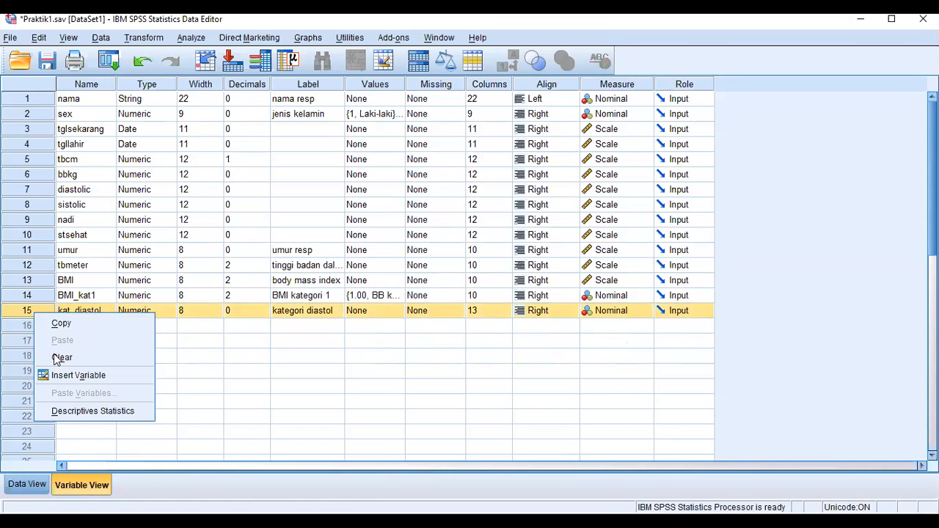
click(59, 358)
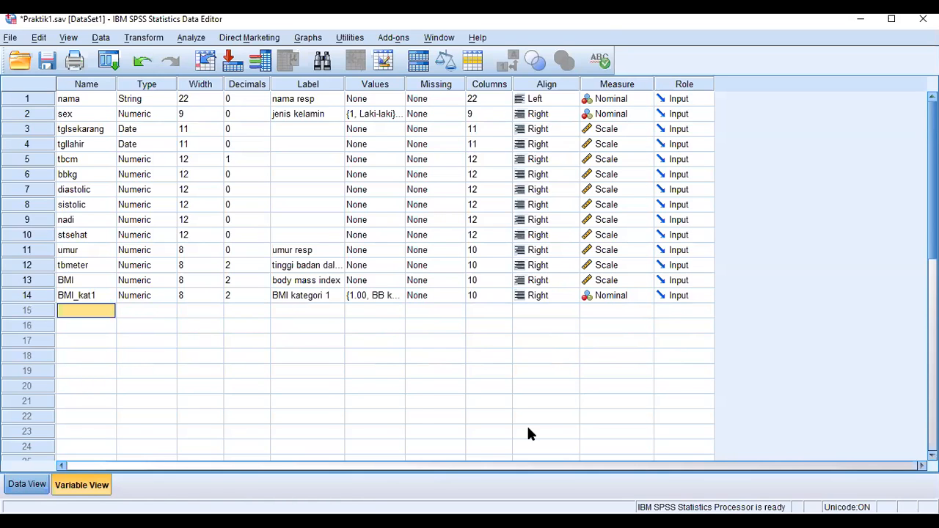
- Return to the data and select the first empty column after BMI_kat1
key(ctrl+t)
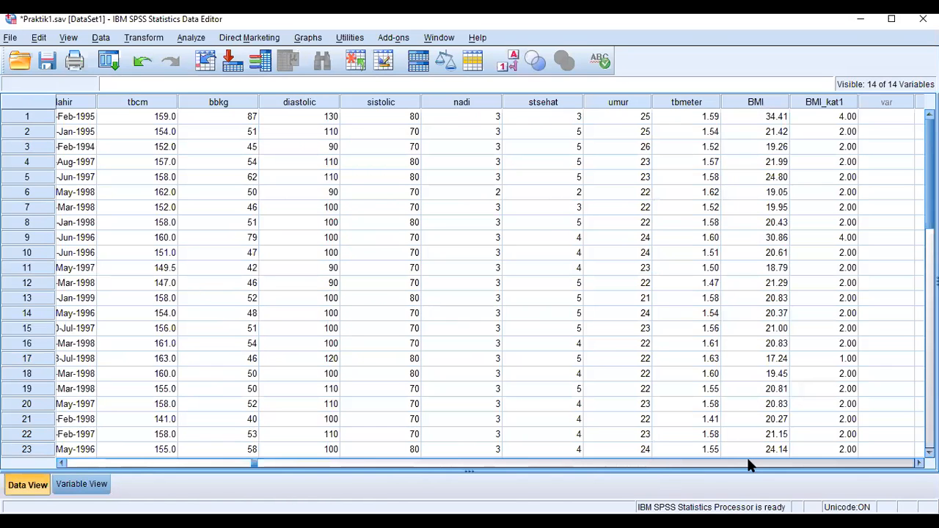
scroll(642, 132, right, 3)
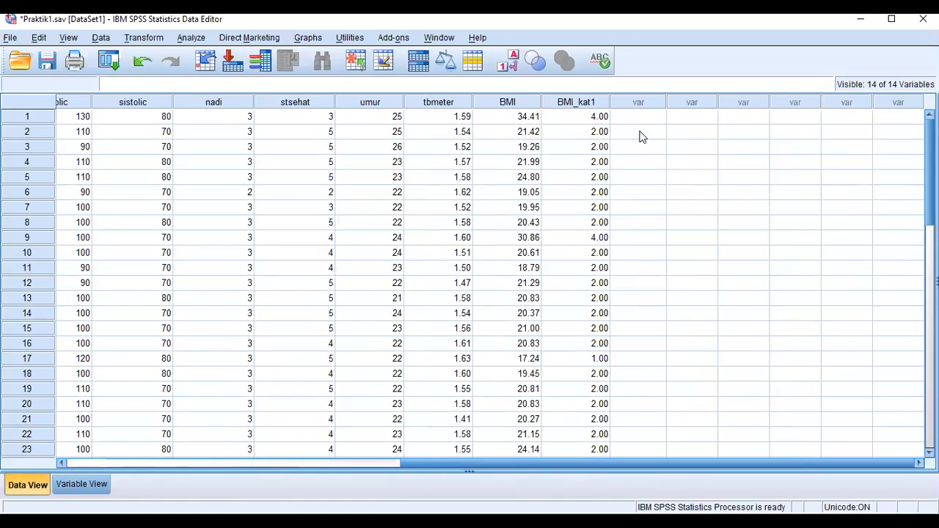
click(638, 102)
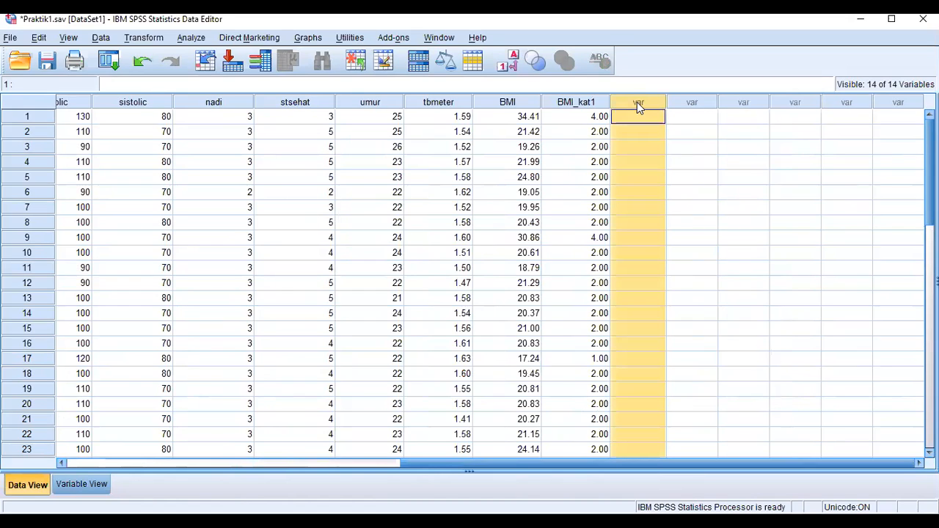
- Run Frequencies on diastolic and sistolic with mean, median, mode and frequency tables, and review the output
click(191, 37)
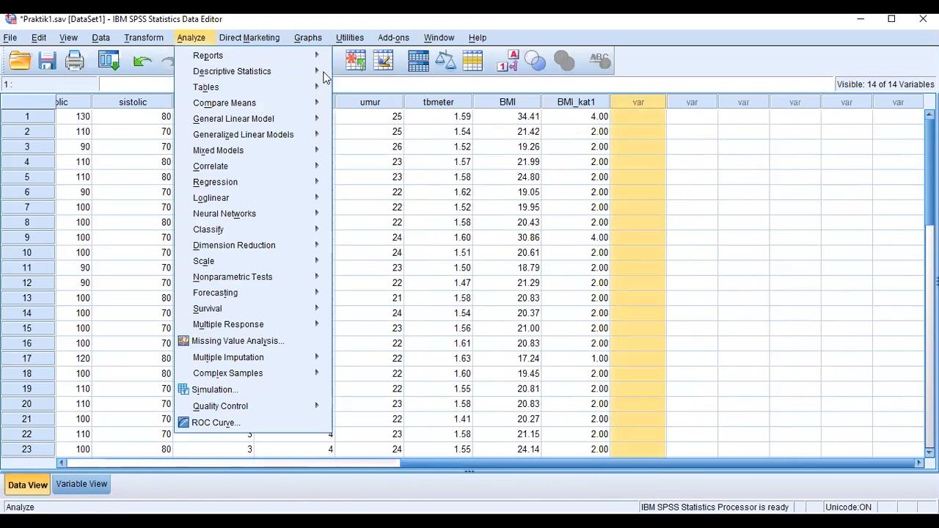
mouse_move(234, 71)
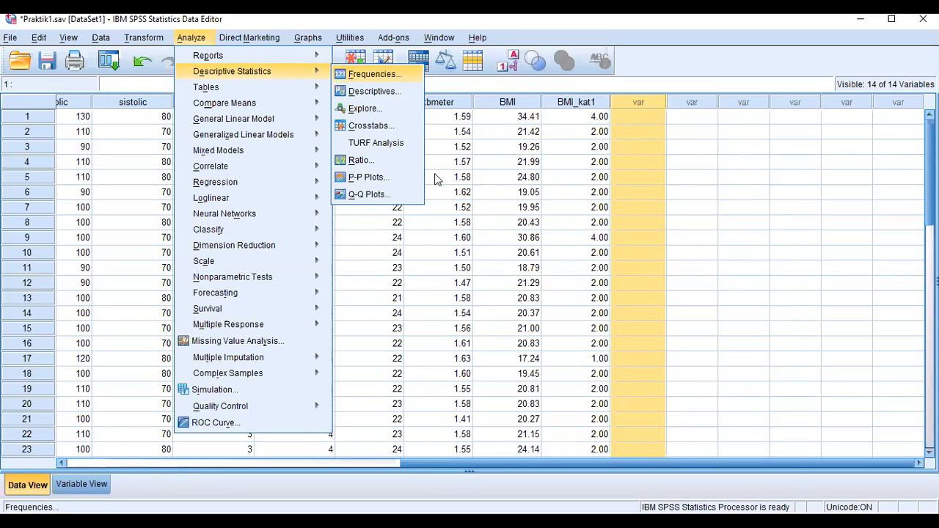
key(Return)
click(595, 203)
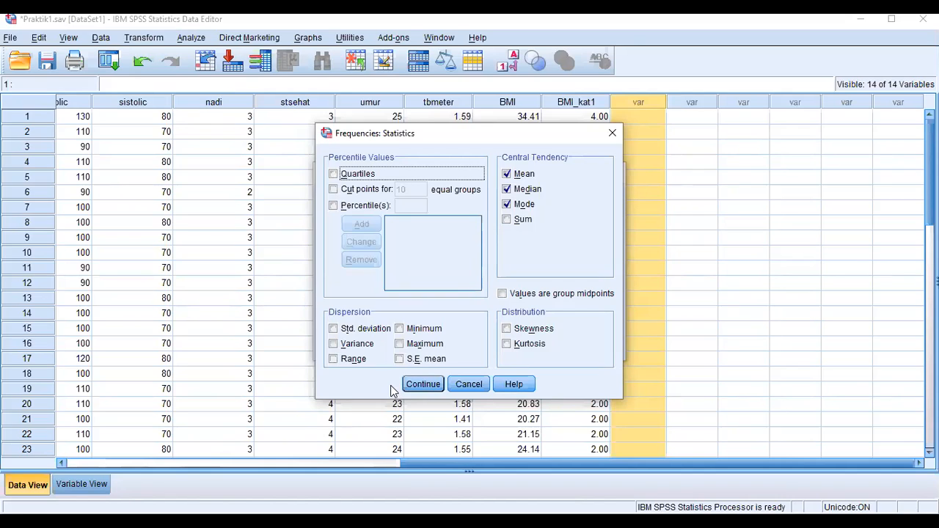
click(421, 386)
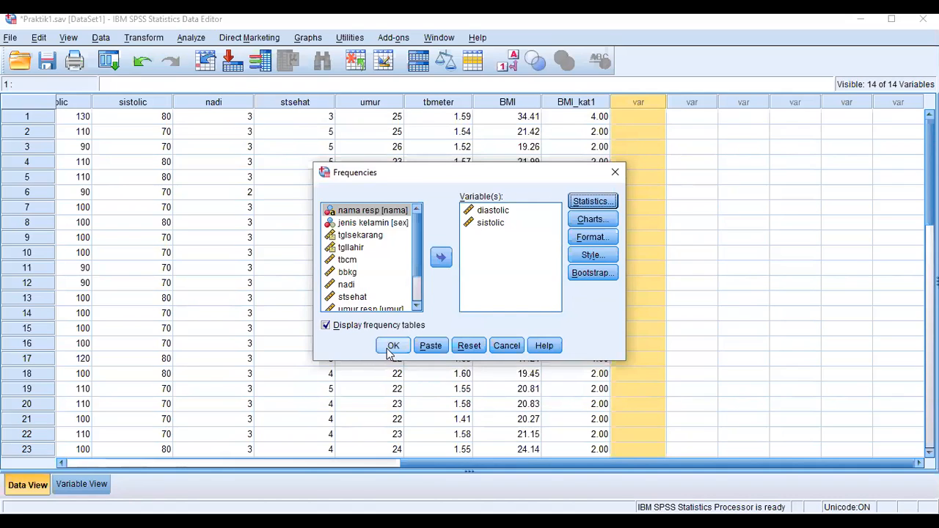
click(389, 351)
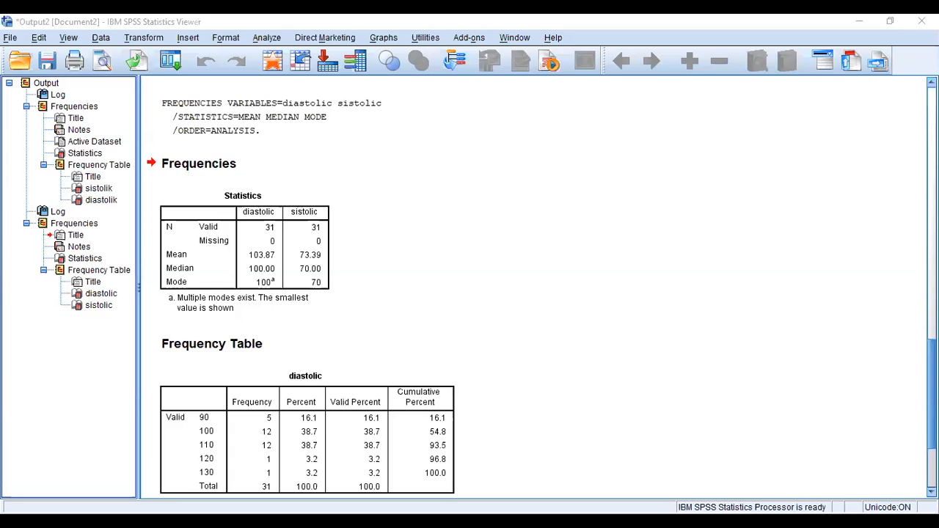
scroll(534, 286, down, 2)
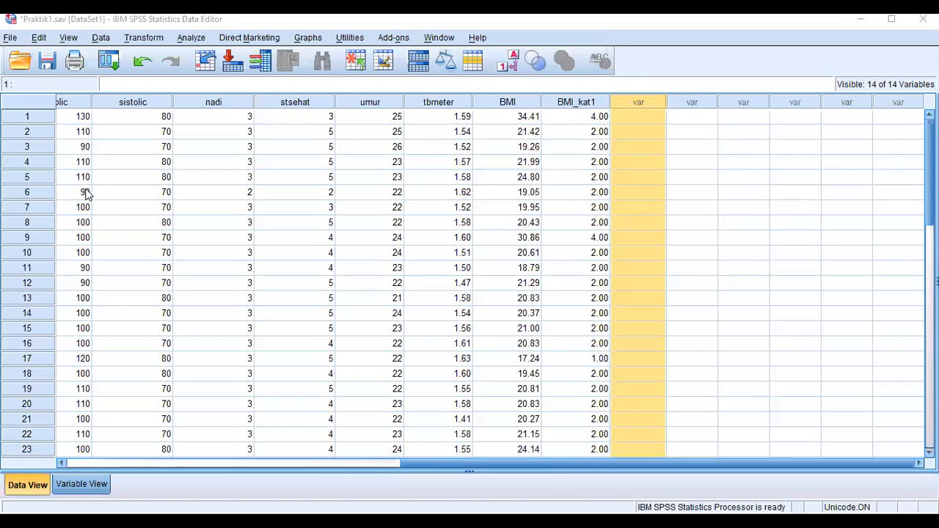
- Try to rename the diastolic variable as sistolic in the variable definitions
key(ctrl+t)
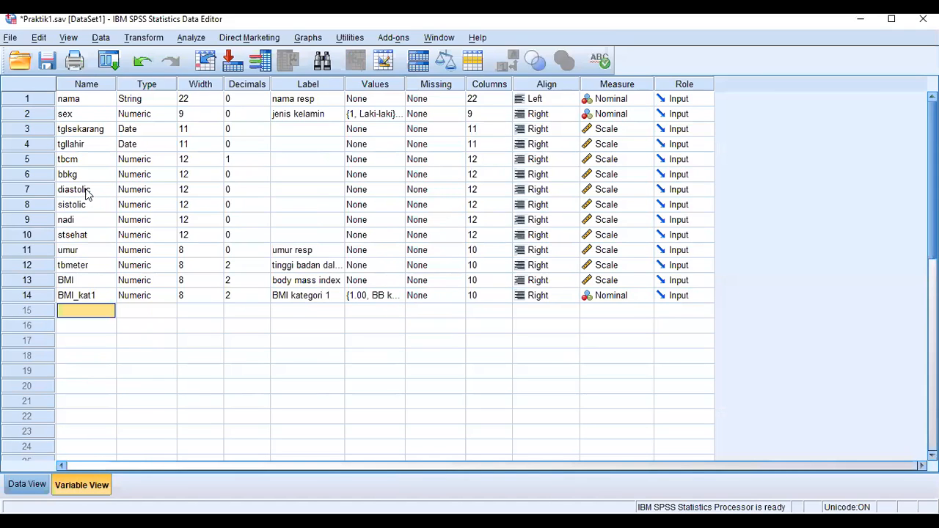
click(87, 192)
drag(93, 190, 42, 186)
text(sistolic)
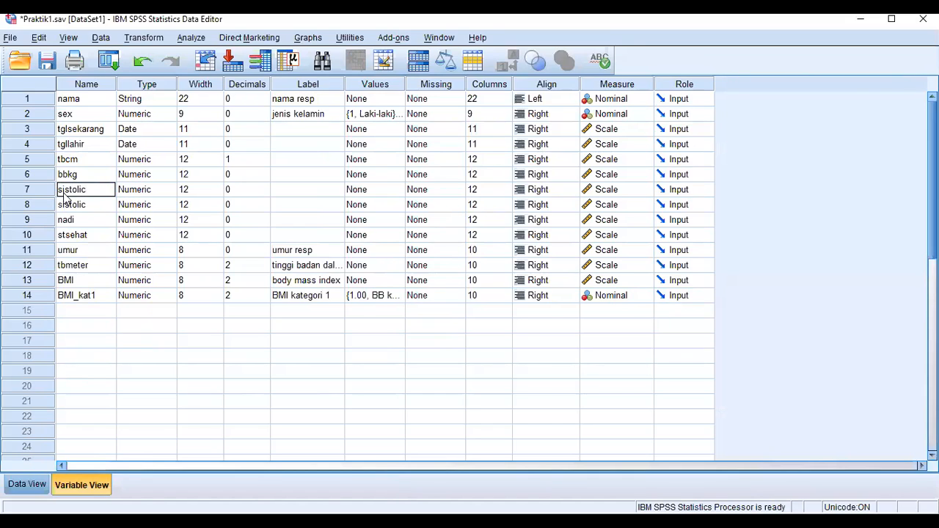
click(88, 209)
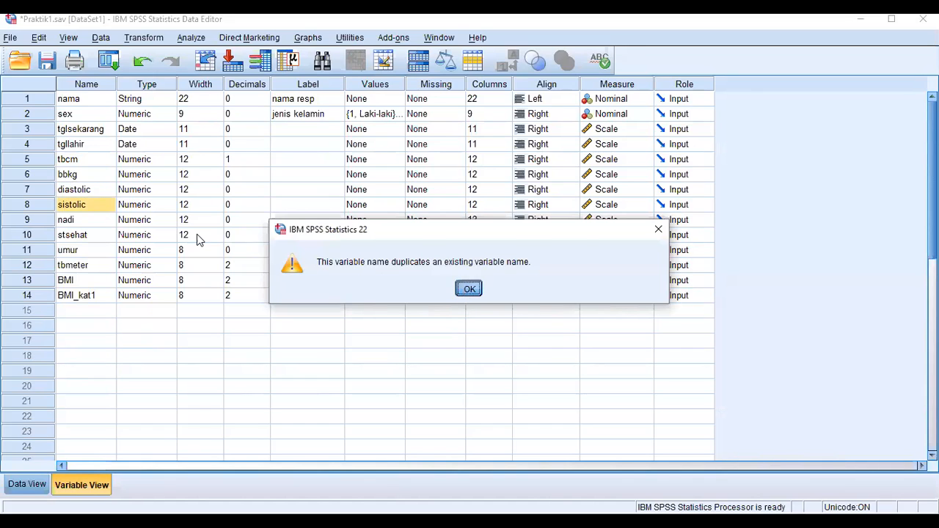
key(Return)
- Try to rename the sistolic variable as diastolic
text(dia)
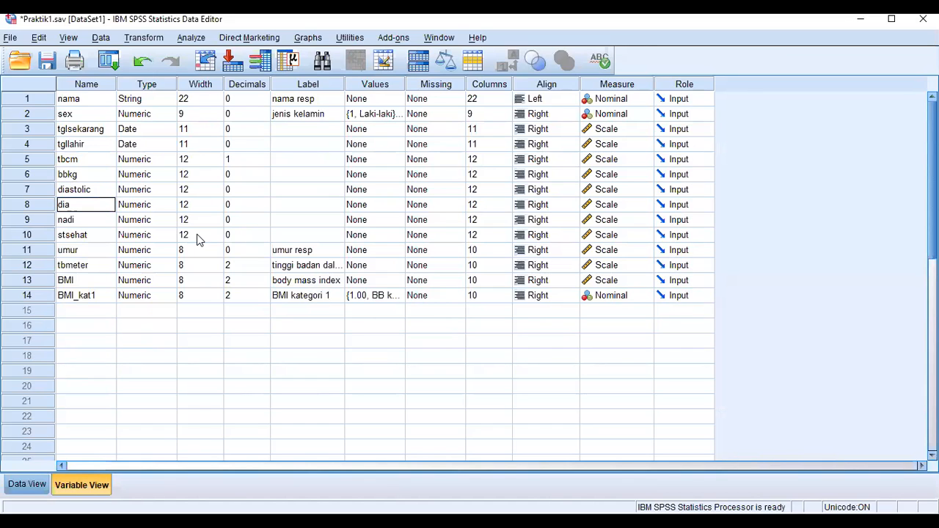
text(stolic)
click(95, 190)
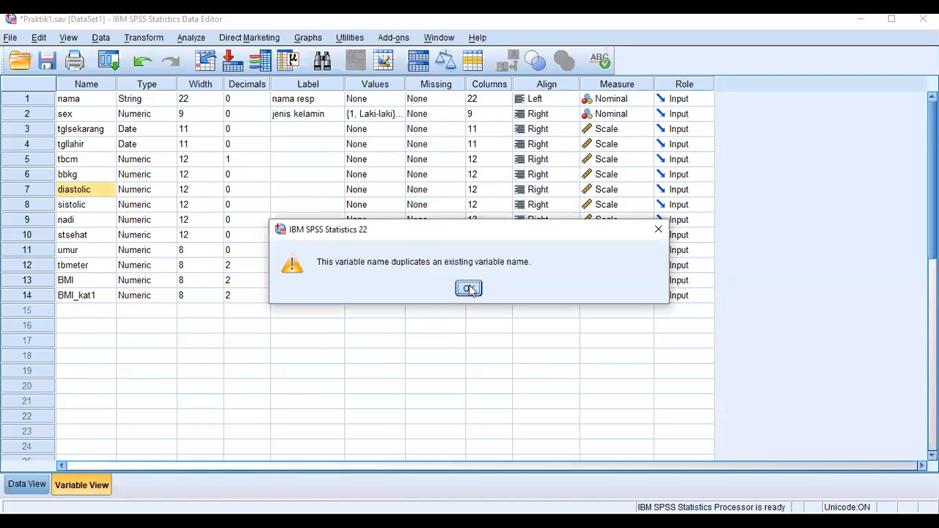
- Dismiss the duplicate-name warning and rename the diastolic variable as sistolik
click(471, 291)
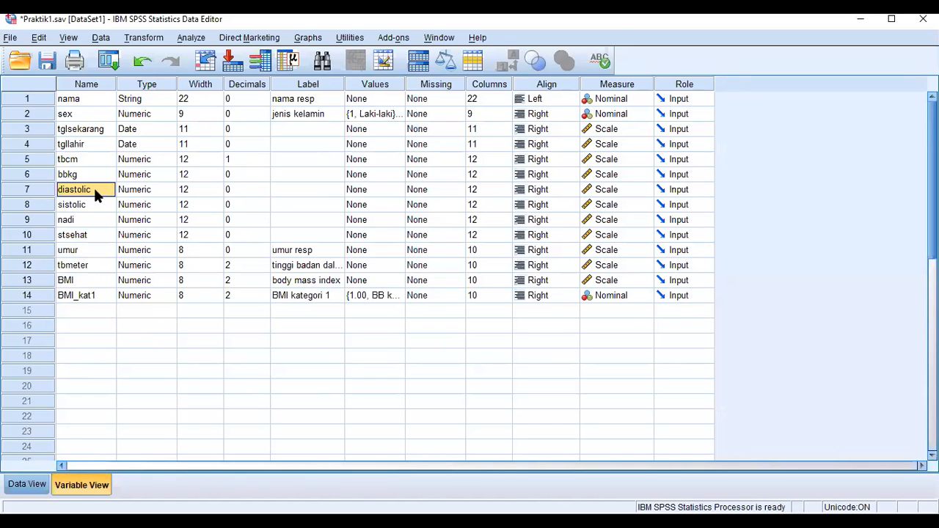
text(k)
key(BackSpace)
text(sistoli)
key(BackSpace)
text(k)
- Rename the sistolic variable as diastolik
click(86, 206)
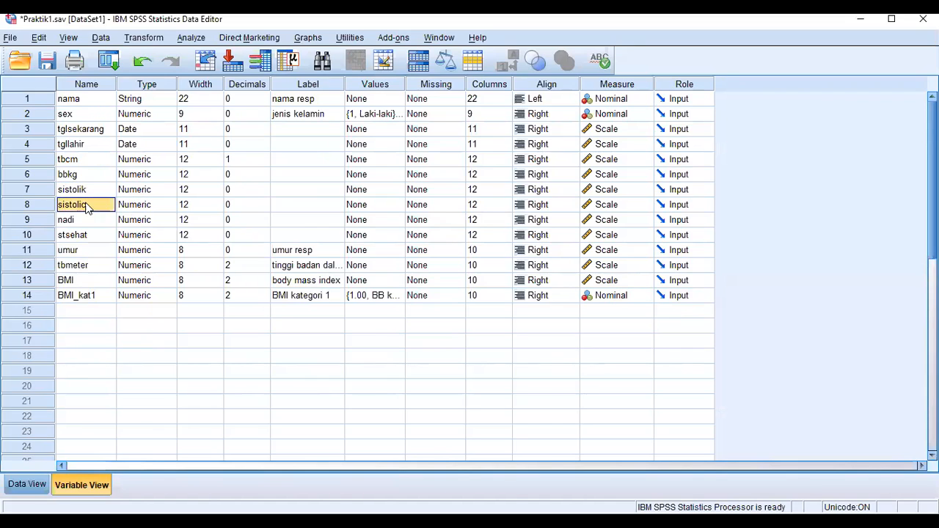
text(diastol)
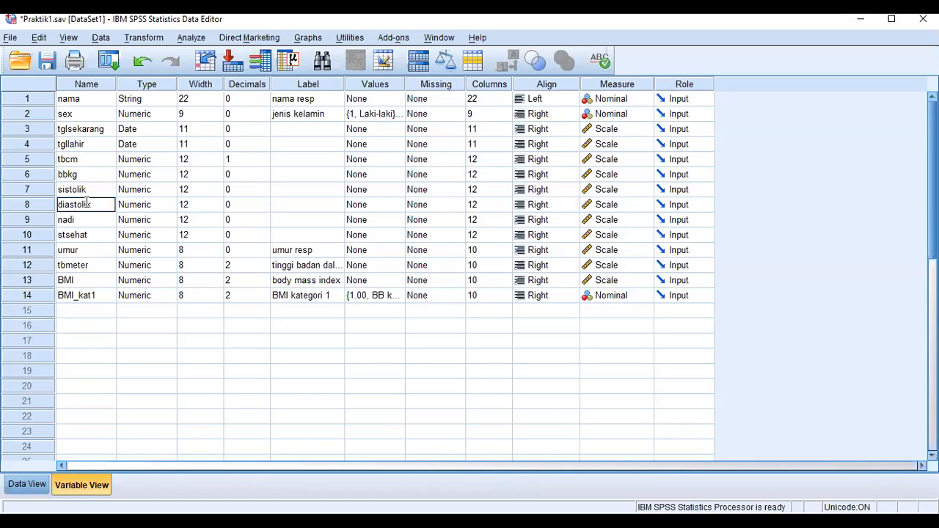
key(Return)
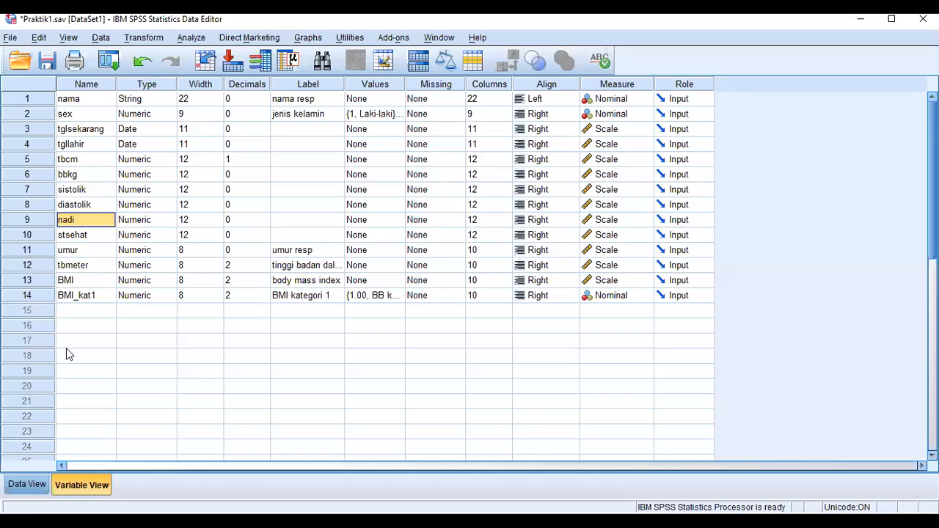
- Reset the Recode into Different Variables setup and add sistolik as the input variable
click(142, 41)
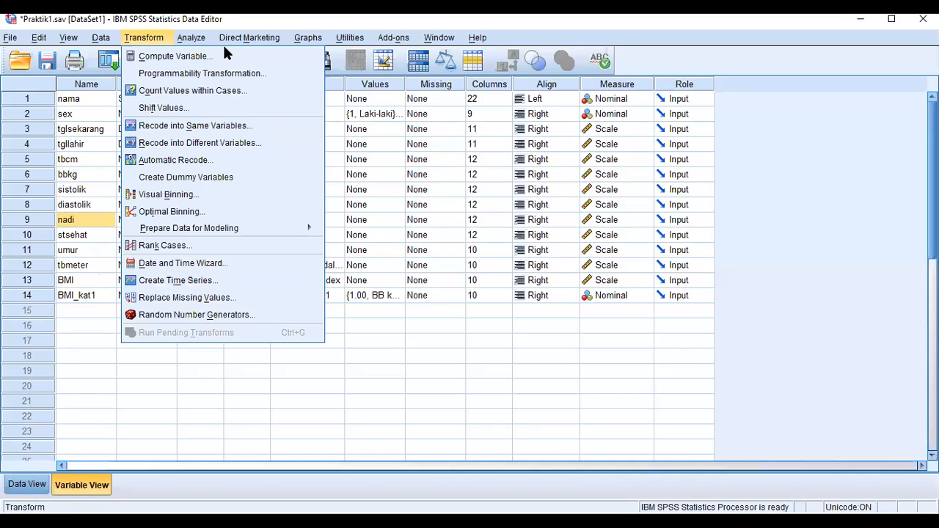
mouse_move(191, 38)
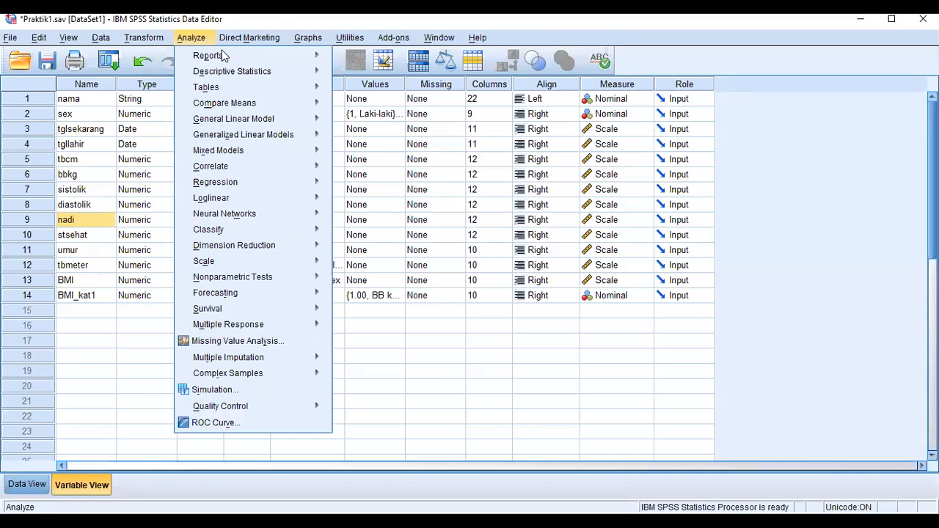
click(153, 42)
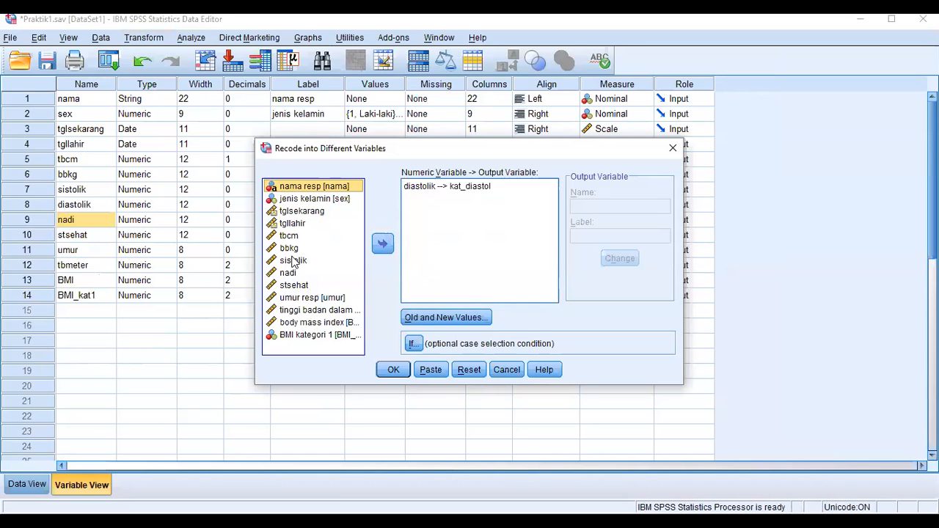
click(467, 370)
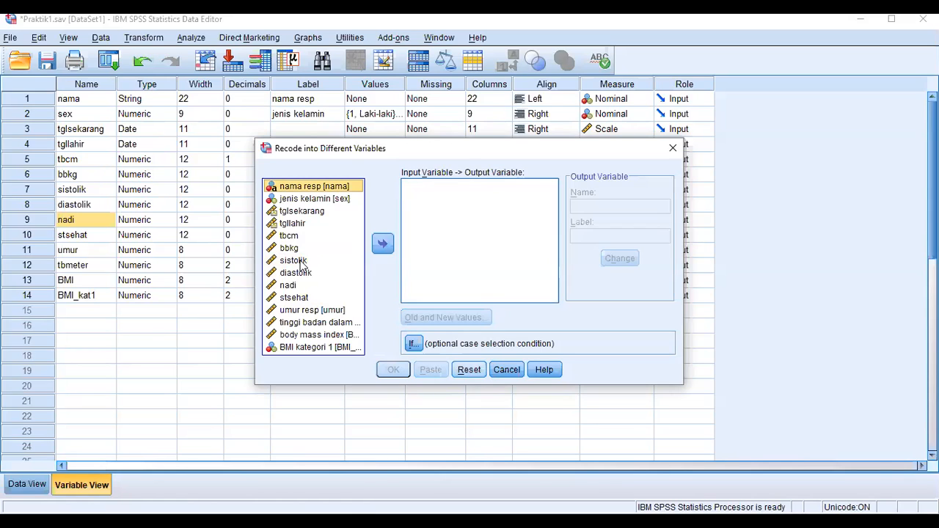
click(382, 246)
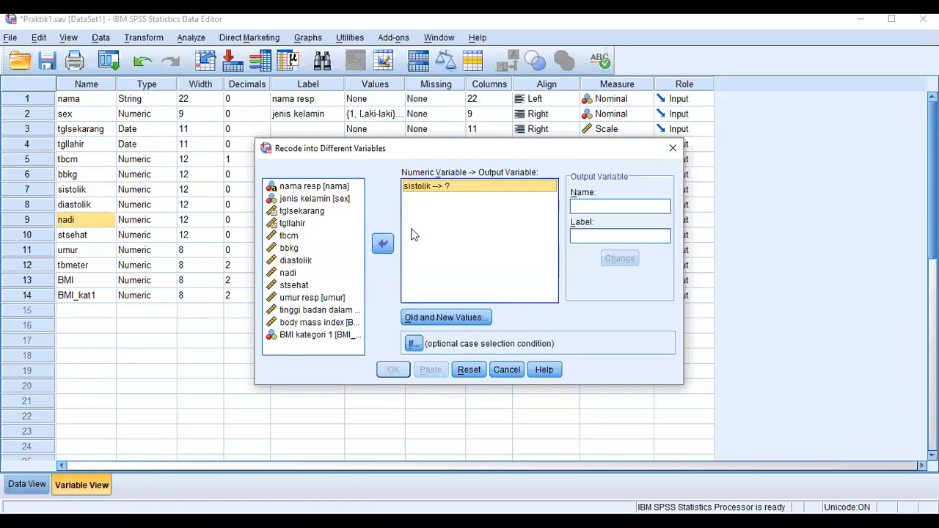
- Define the output variable kat_sistolik with the label "kategori sistolik" for sistolik, and open its old and new values
click(590, 202)
text(kat)
key(BackSpace)
key(BackSpace)
key(BackSpace)
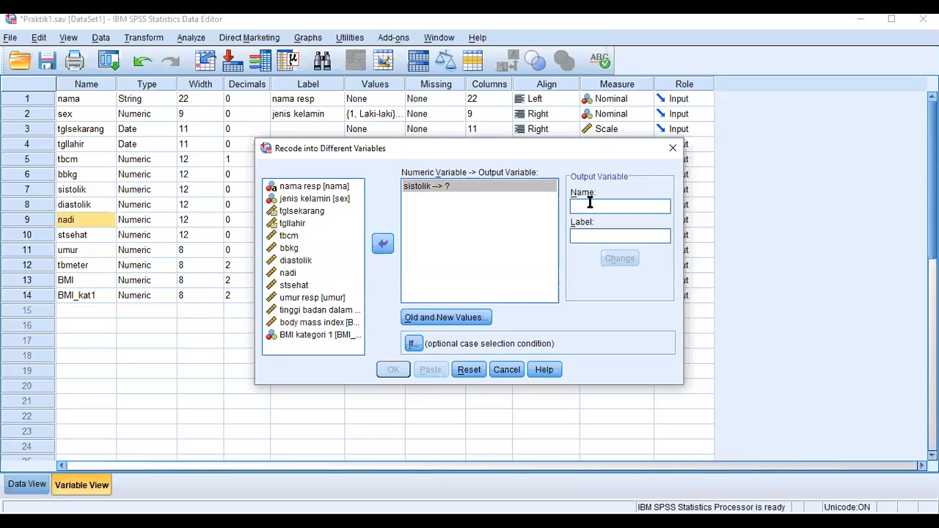
text(sist)
key(BackSpace)
key(BackSpace)
key(BackSpace)
key(BackSpace)
text(kat_sistolik)
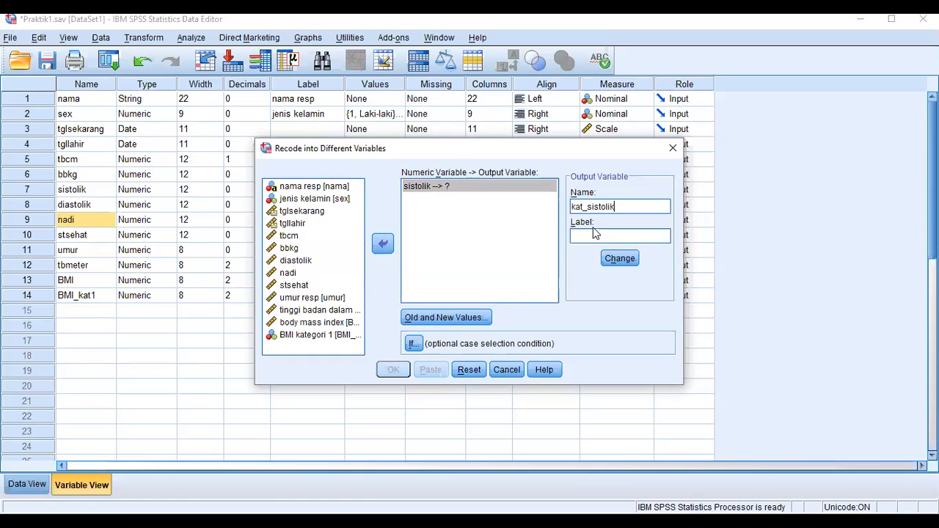
click(594, 234)
text(kategori sistolik)
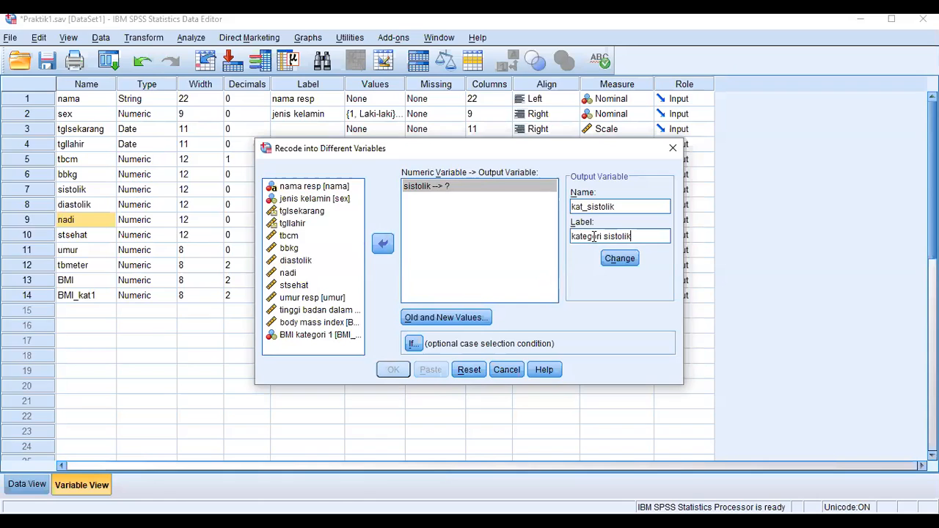
key(alt+h)
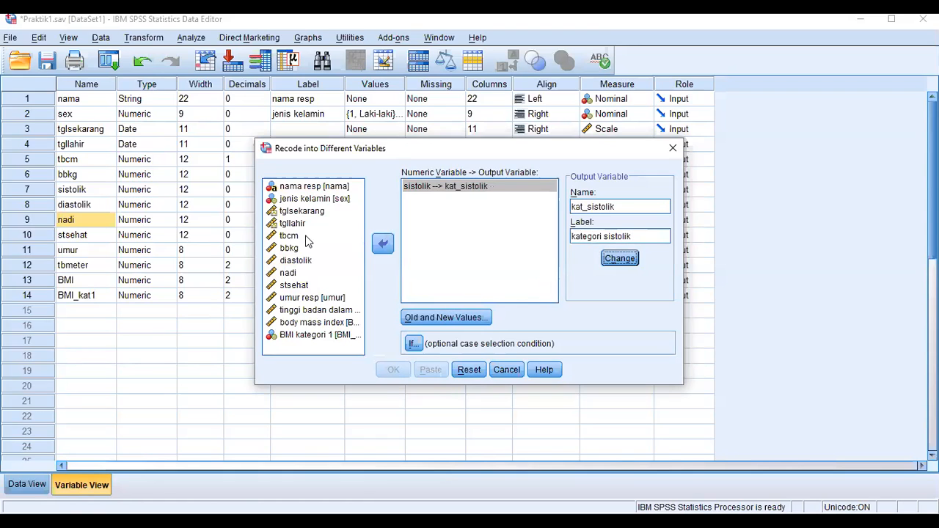
key(alt+o)
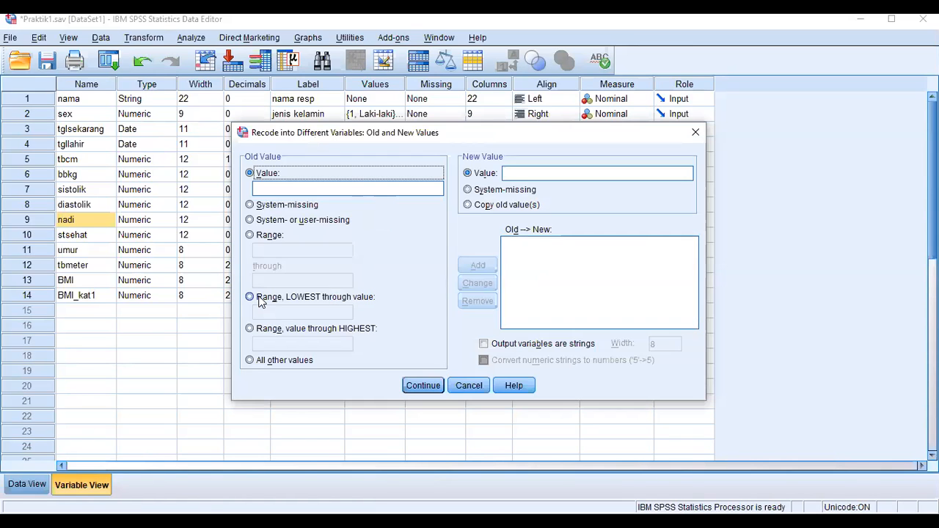
click(260, 299)
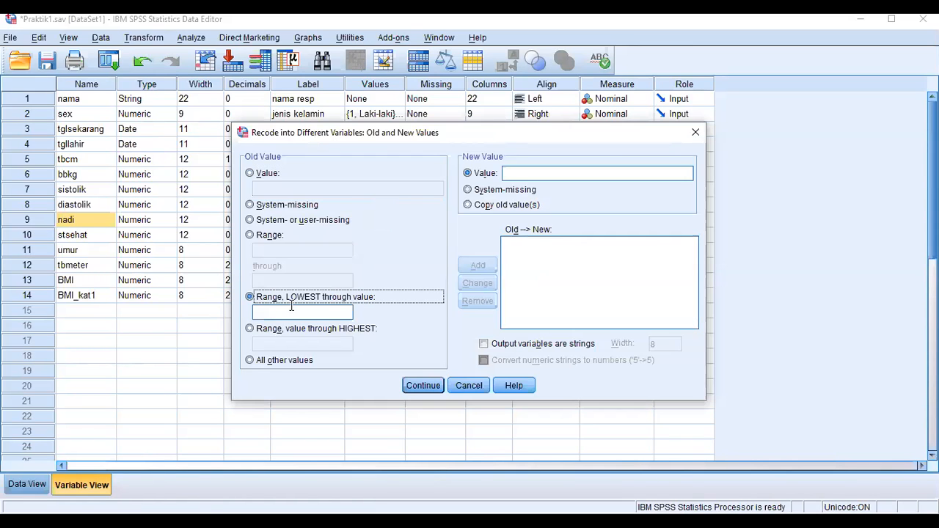
click(291, 312)
text(7)
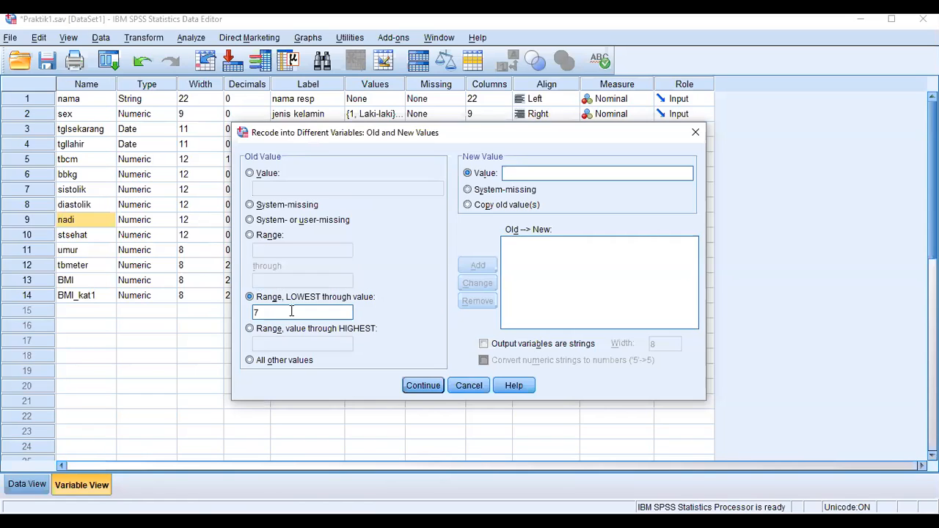
key(BackSpace)
- Add a recode rule that maps the sistolik range 80 through 120 to the new value 2
click(269, 236)
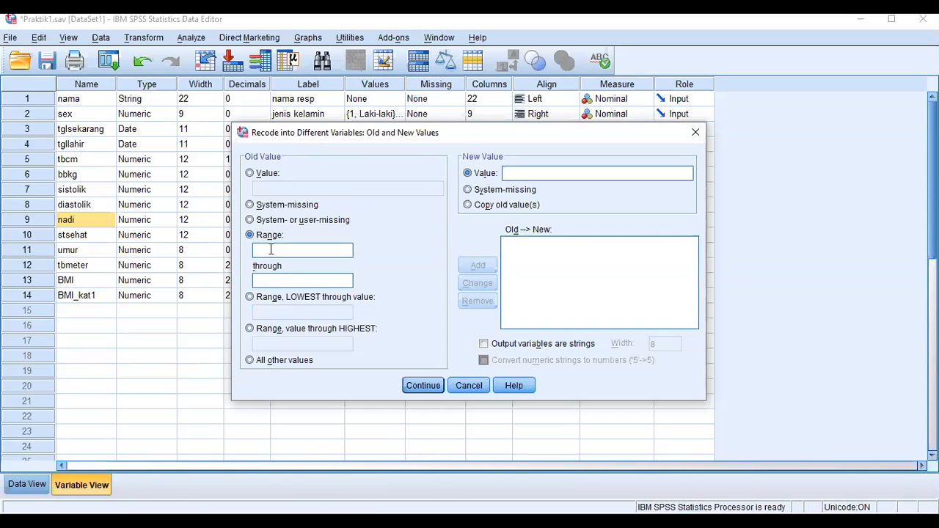
text(80)
click(273, 284)
text(120)
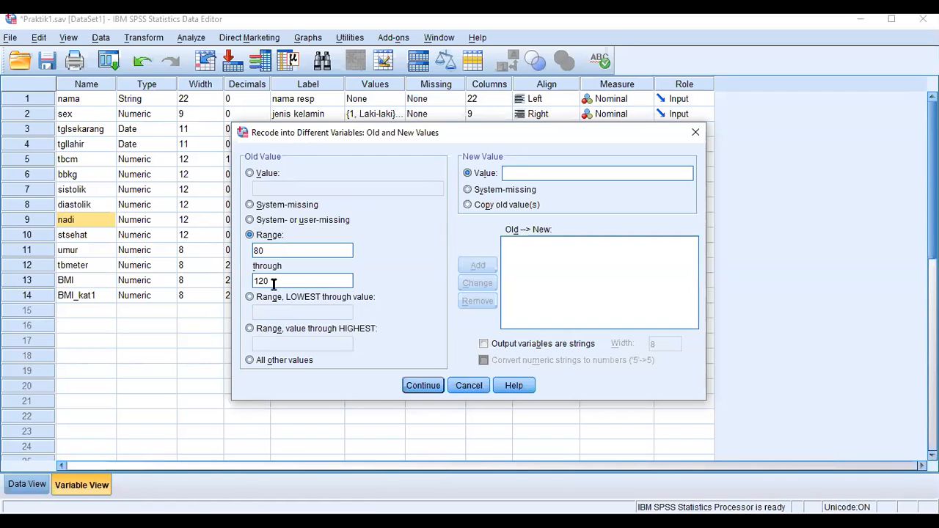
click(538, 173)
text(2)
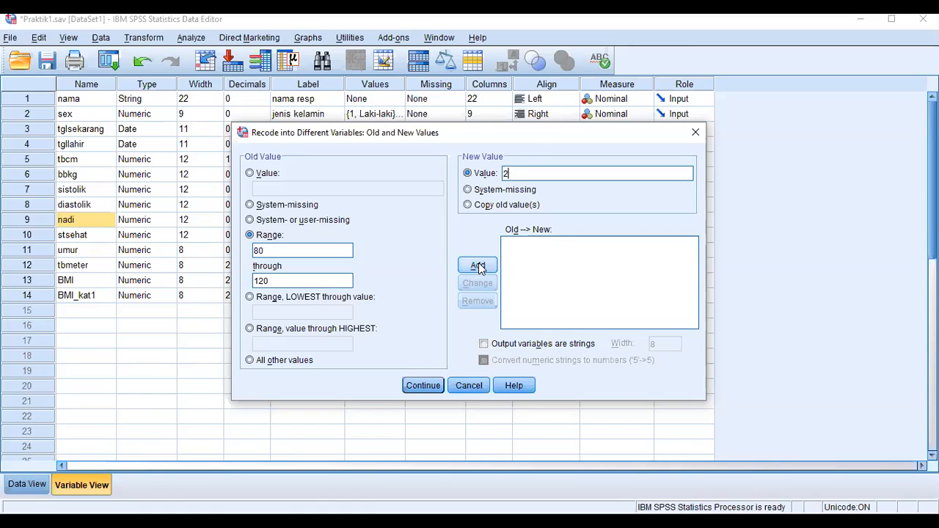
click(479, 267)
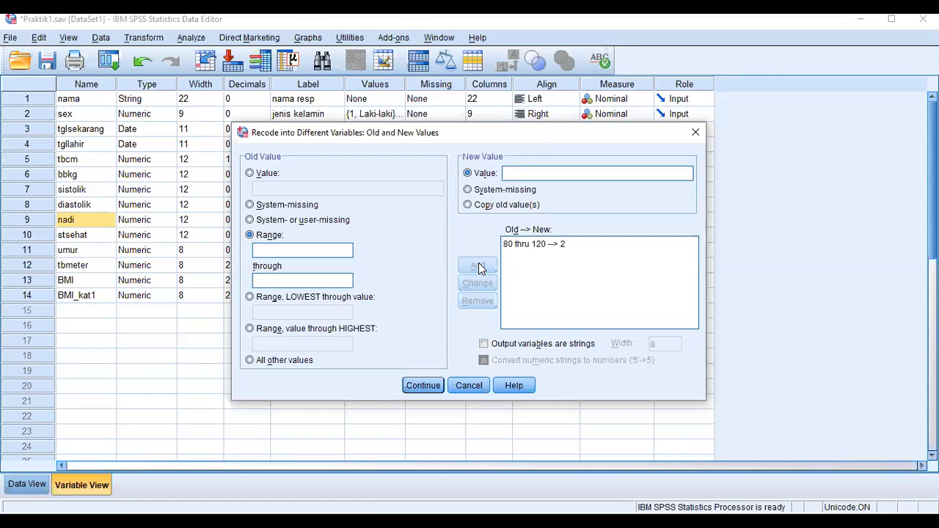
- Add a recode rule that maps sistolik values from the lowest through 79 to 1
click(285, 308)
click(285, 309)
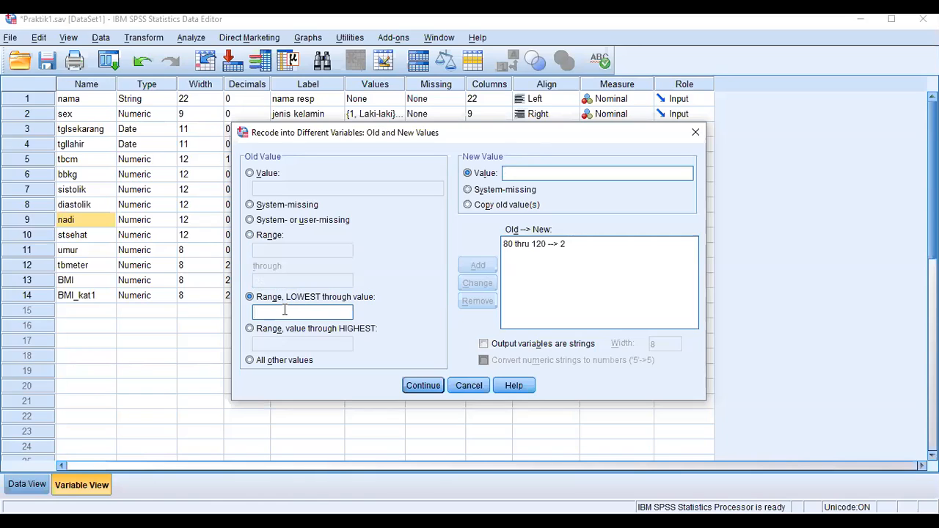
text(79)
click(524, 174)
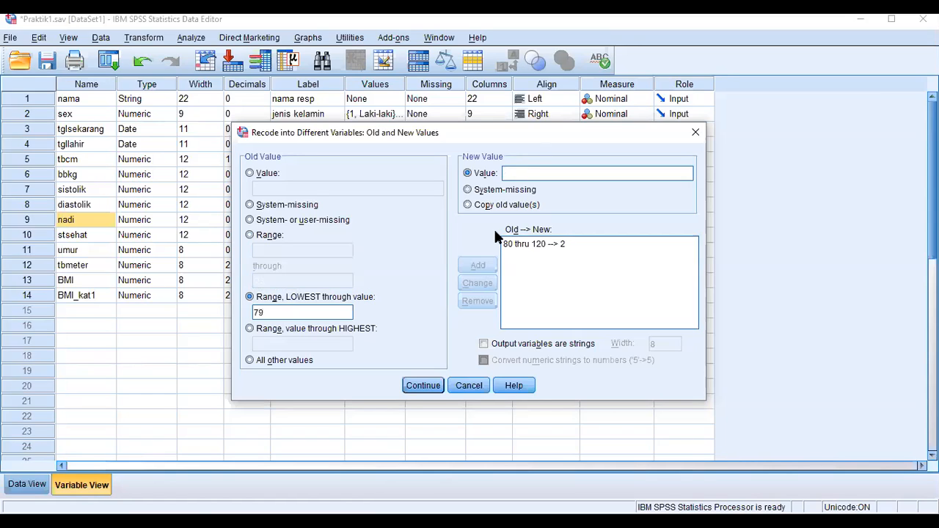
text(1)
click(481, 266)
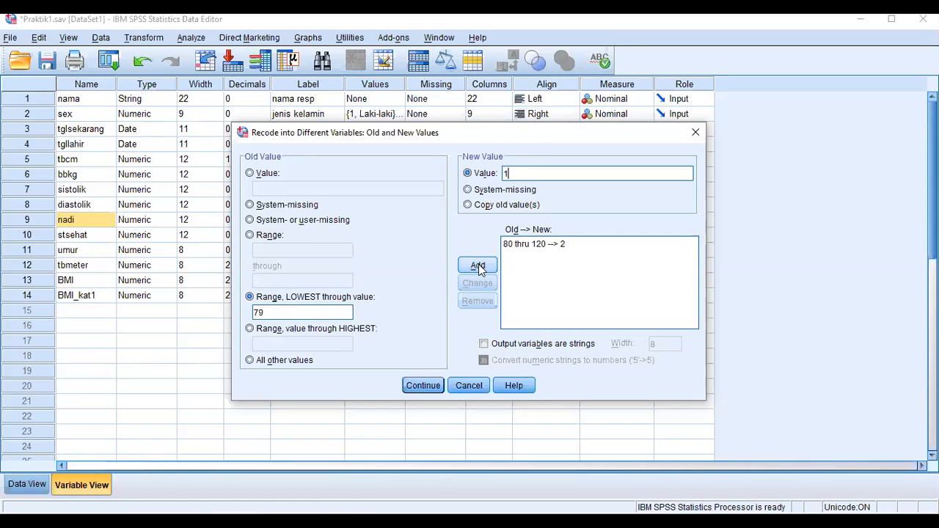
- Add a recode rule that maps sistolik values from 121 through the highest to 3
click(250, 329)
text(121)
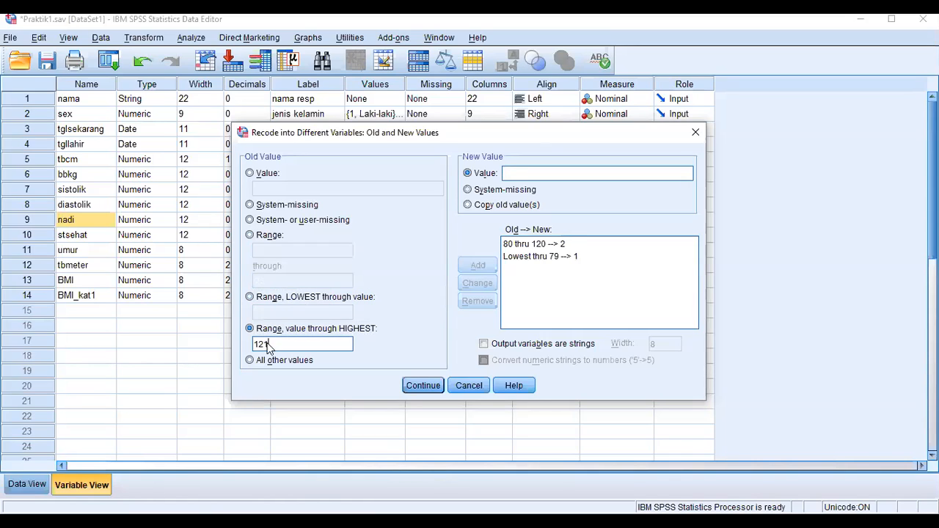
click(542, 173)
text(3)
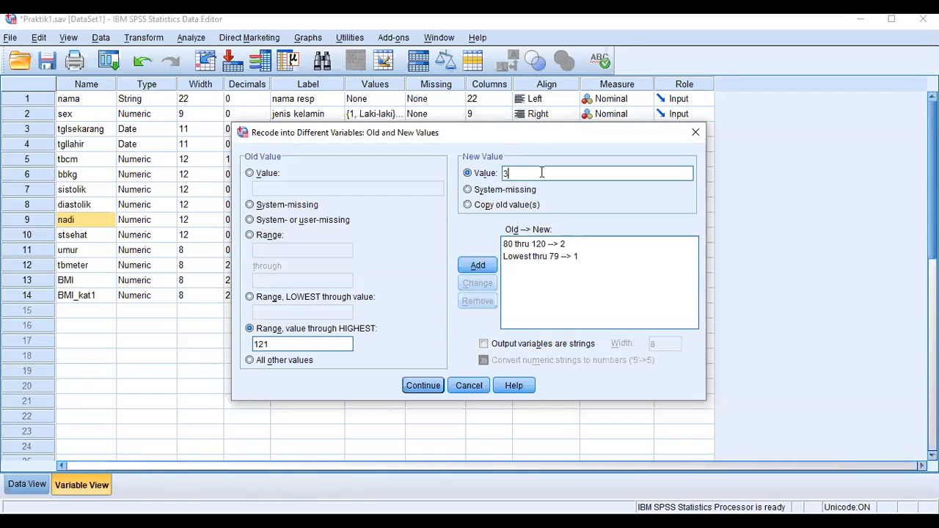
click(490, 267)
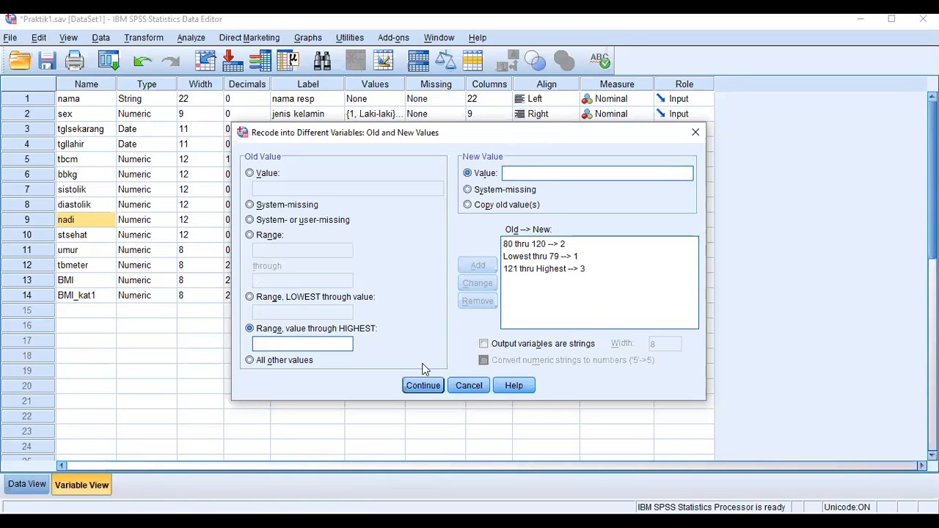
- Accept the recode rules, run the sistolik recode, and switch to the data values
click(423, 386)
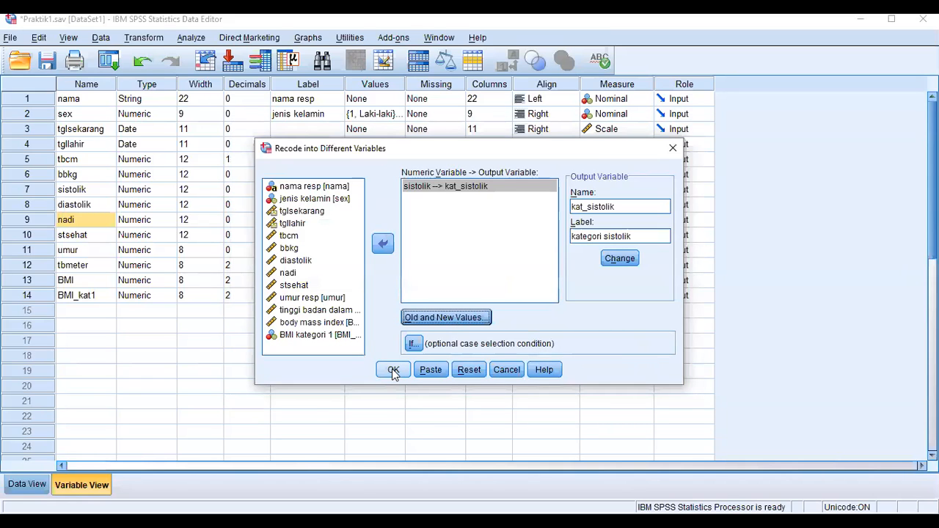
click(393, 371)
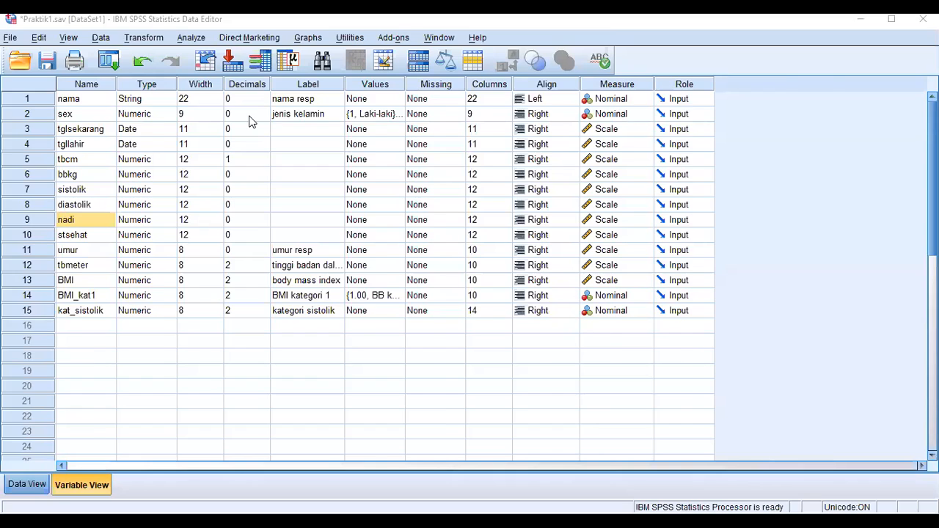
key(ctrl+t)
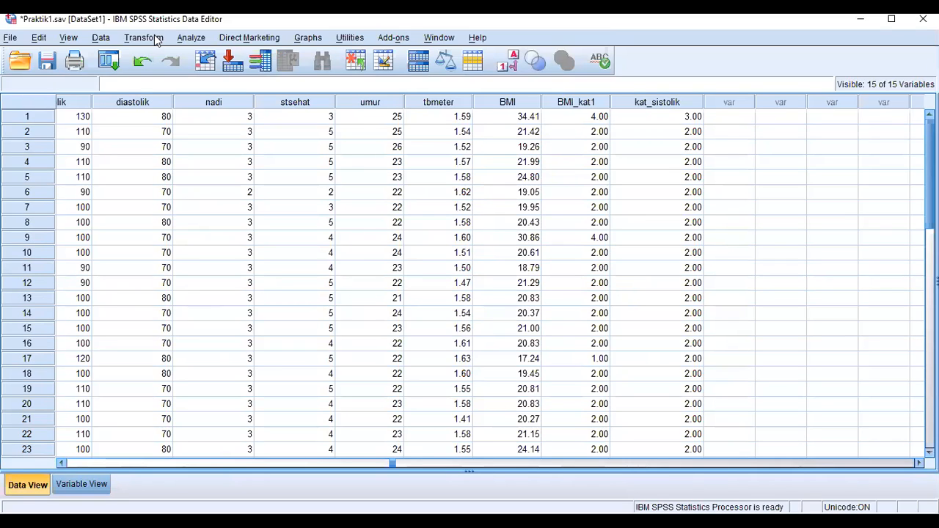
- Add diastolik to the Recode into Different Variables setup with output variable kat_diastolik, labelled "kategori diastolik"
click(144, 37)
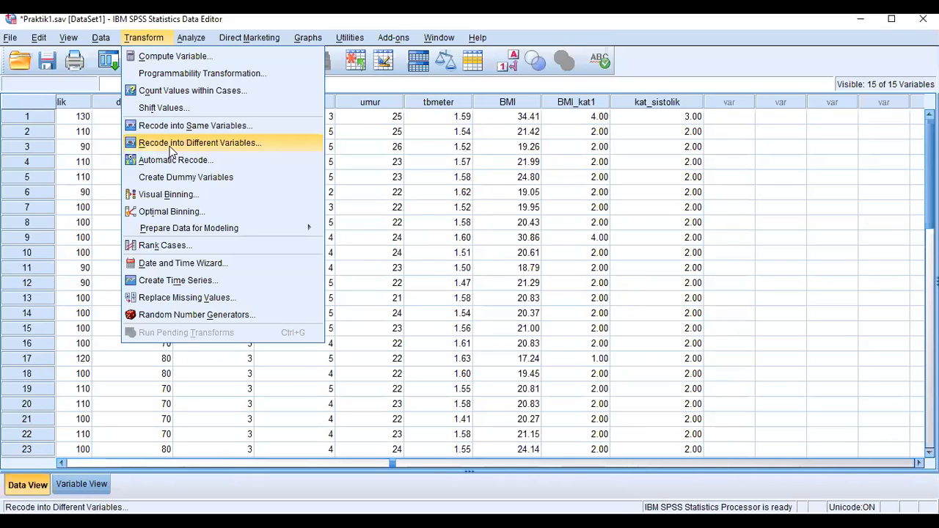
key(Return)
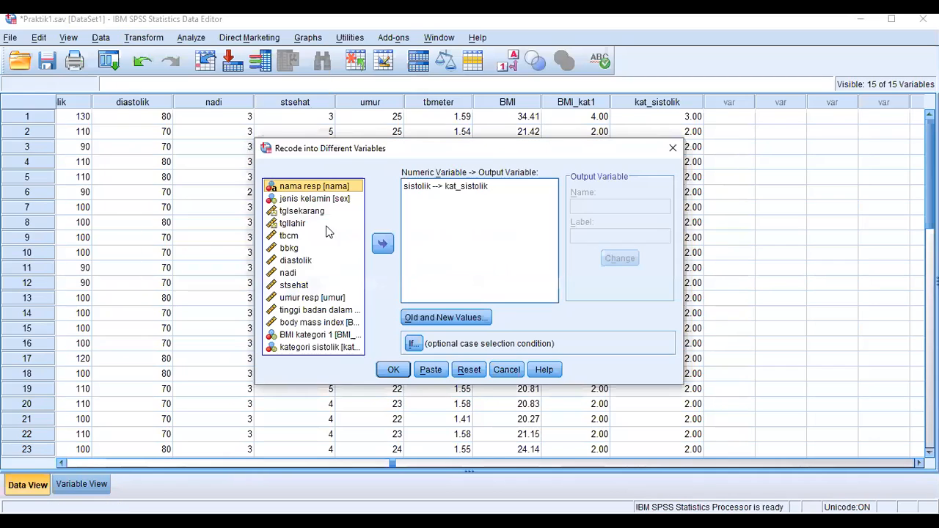
click(296, 261)
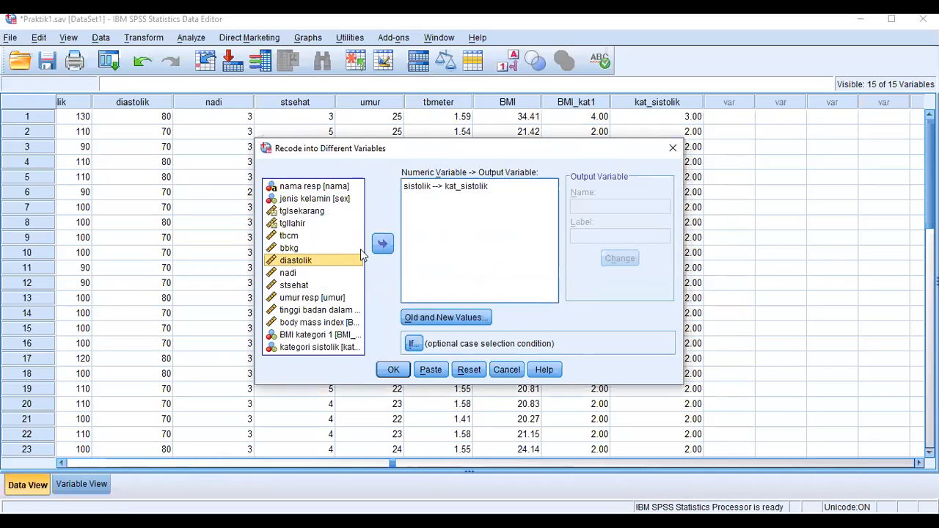
click(383, 243)
click(625, 205)
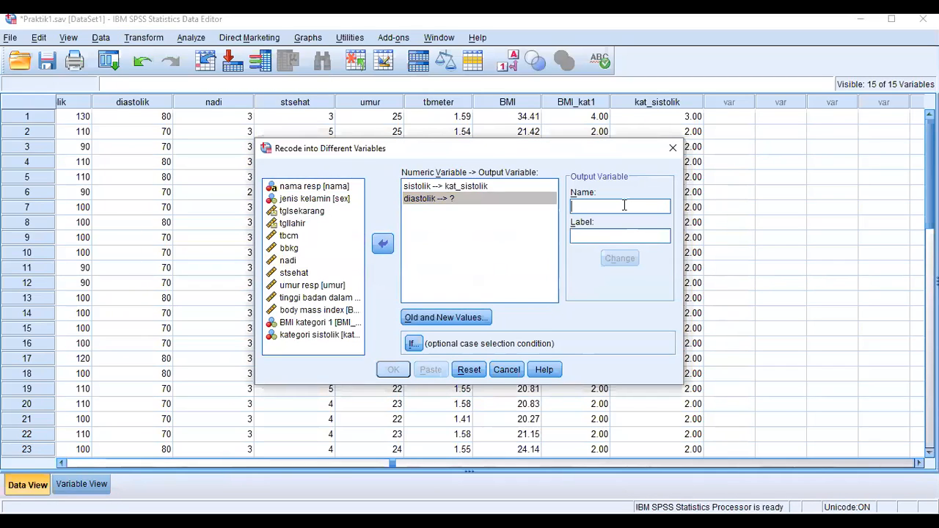
text(kat_diastolik)
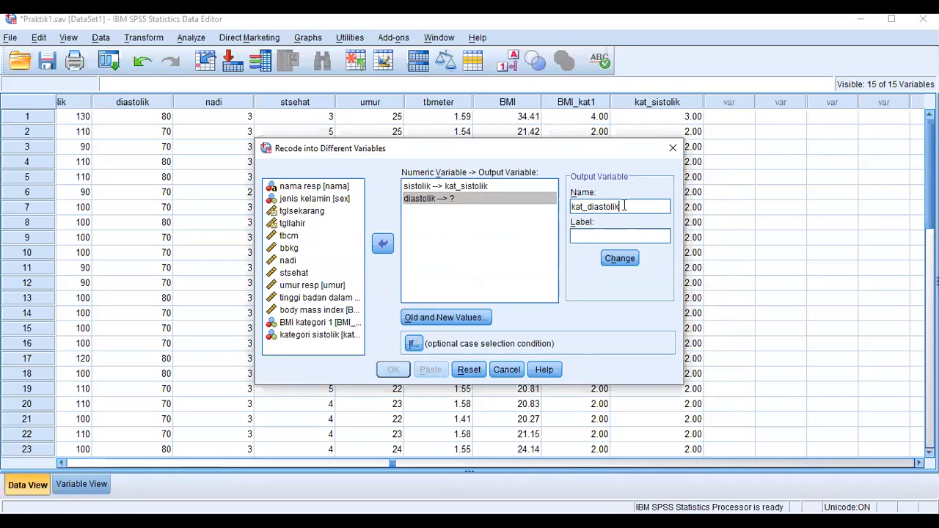
click(613, 238)
text(kategori diastolik)
click(620, 259)
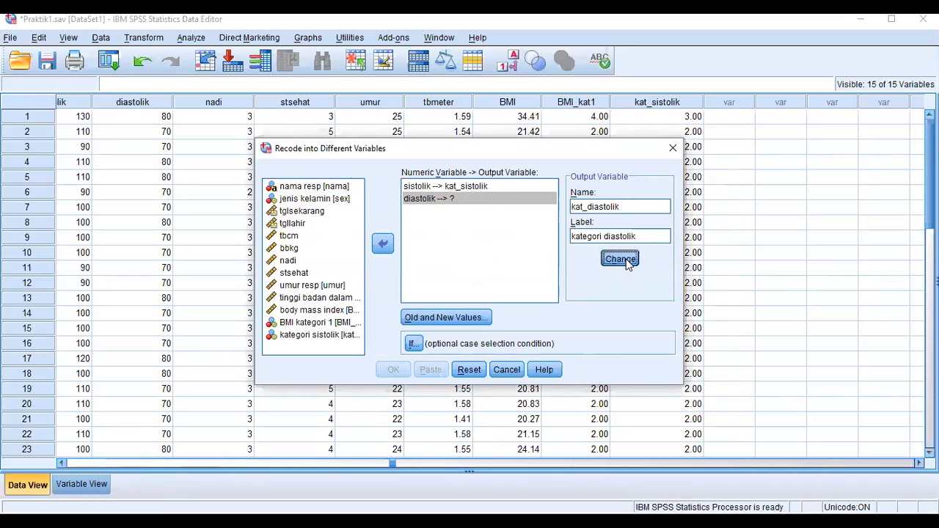
- Check the existing recode rules, leave them without changes, and reset the Recode into Different Variables setup
click(477, 318)
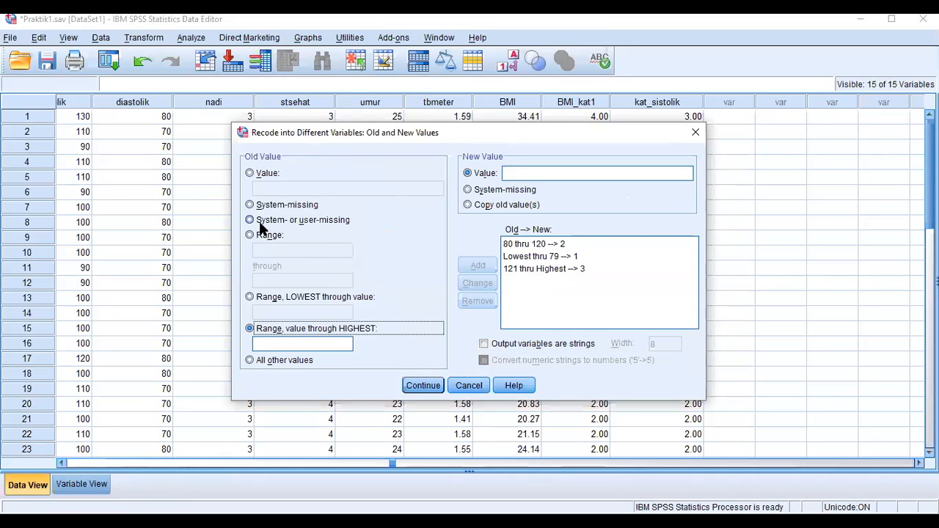
click(457, 386)
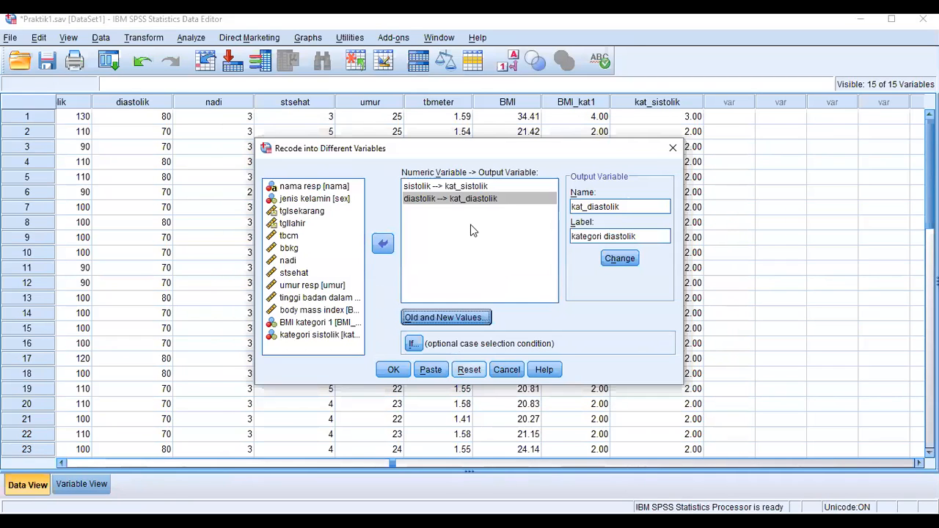
click(469, 370)
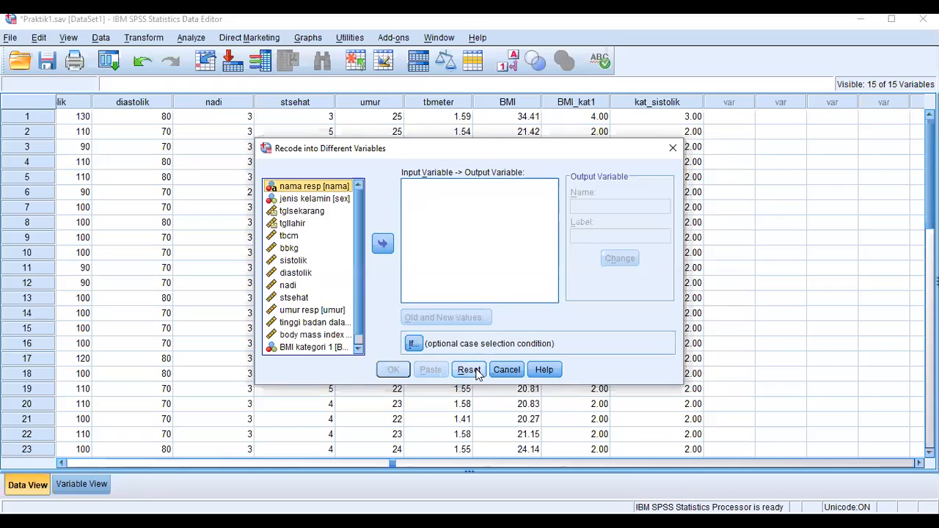
- Add diastolik as the only variable to recode, with output variable kat_diastolik labelled "kategori diastolik"
click(307, 275)
click(382, 244)
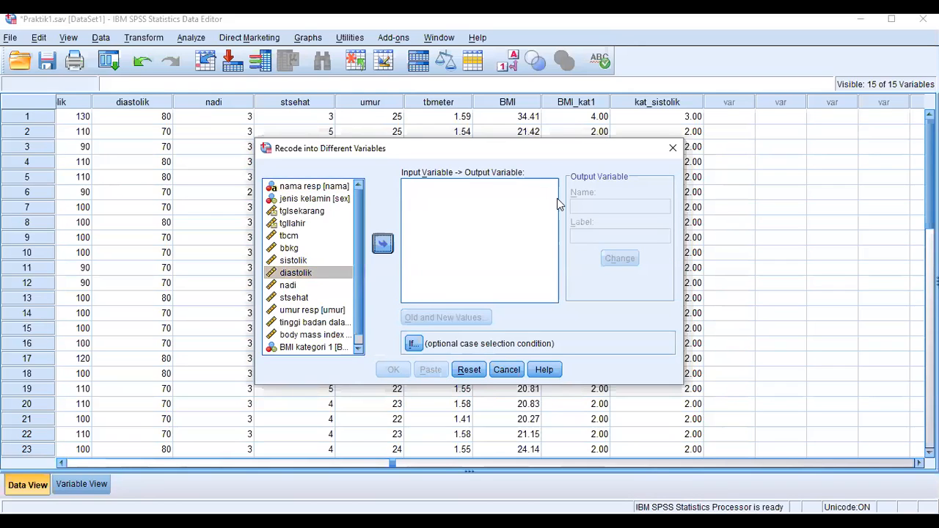
click(590, 207)
text(kat)
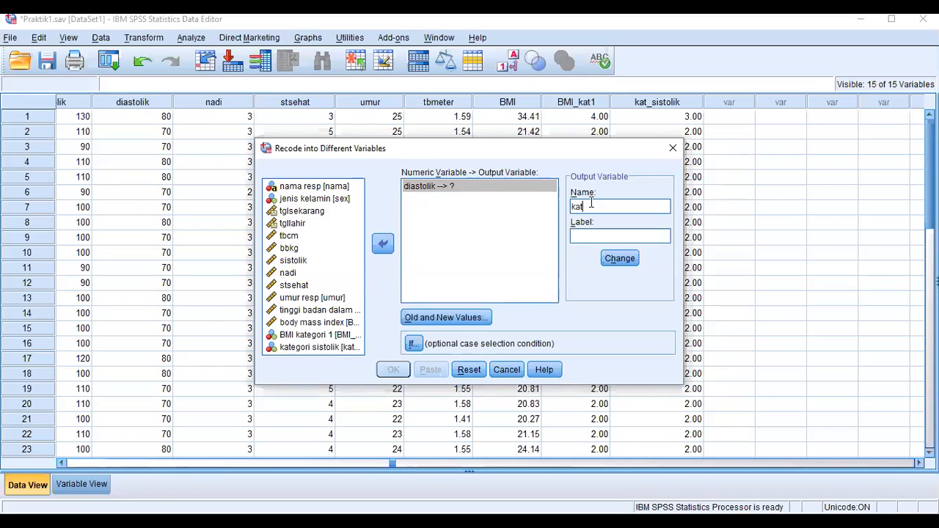
text(_diastolik)
click(592, 236)
text(diastolik)
click(573, 236)
text(kategori)
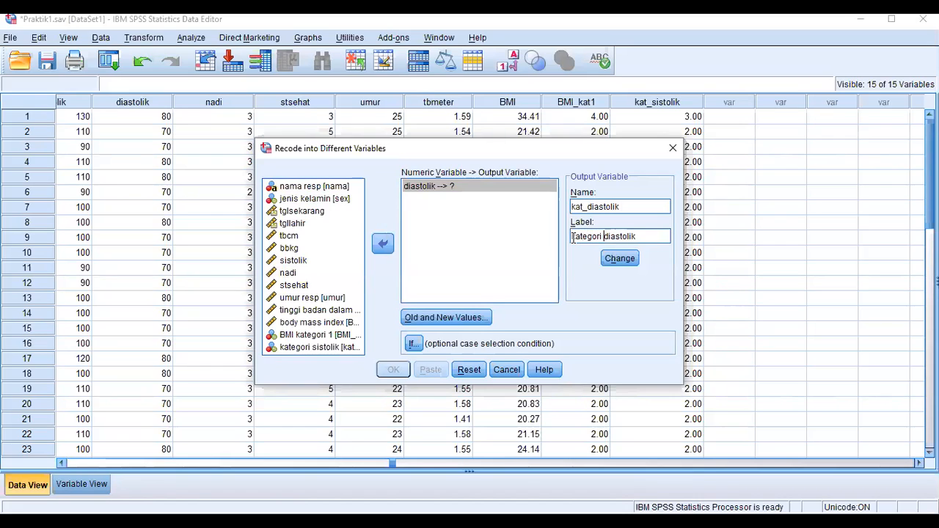
click(617, 259)
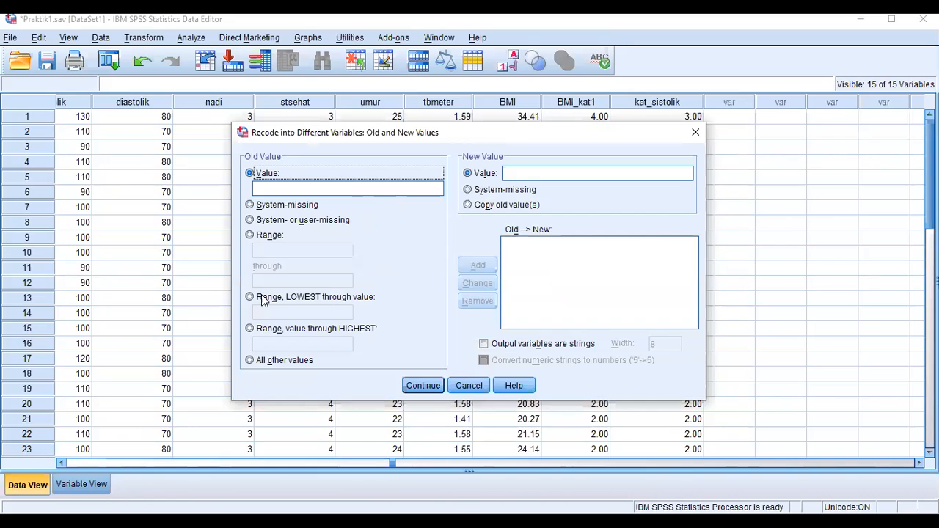
- Add a recode rule that maps diastolik values from the lowest through 59 to 1
click(251, 297)
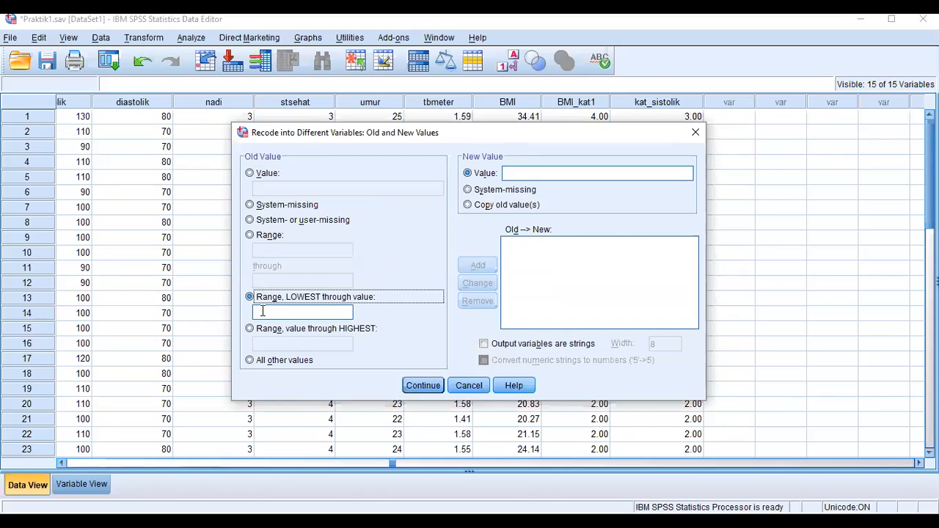
click(263, 311)
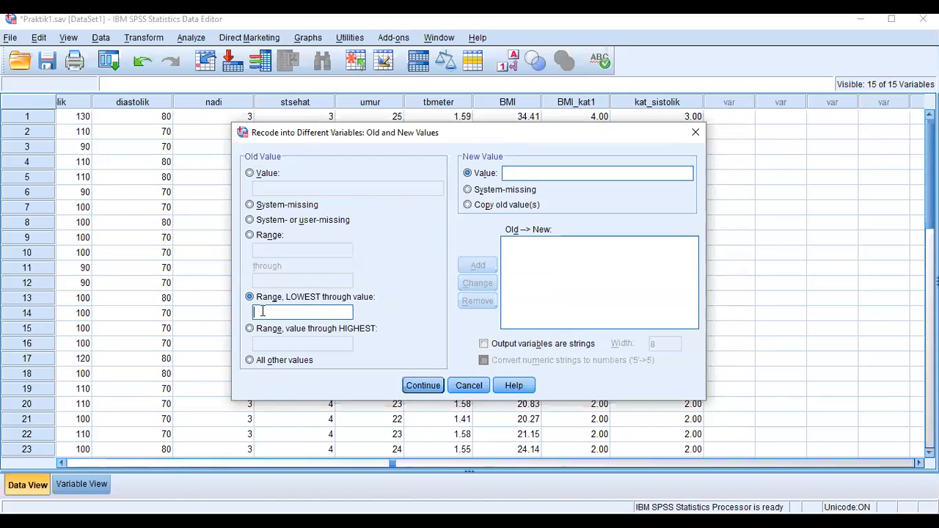
text(59)
click(508, 174)
text(1)
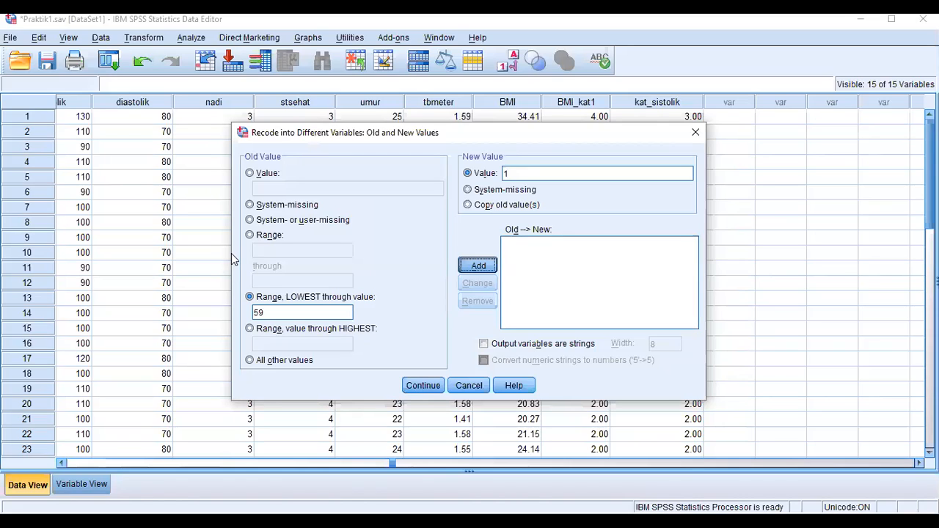
key(Return)
- Add a recode rule that maps diastolik values from 60 through 80 to 2
click(261, 236)
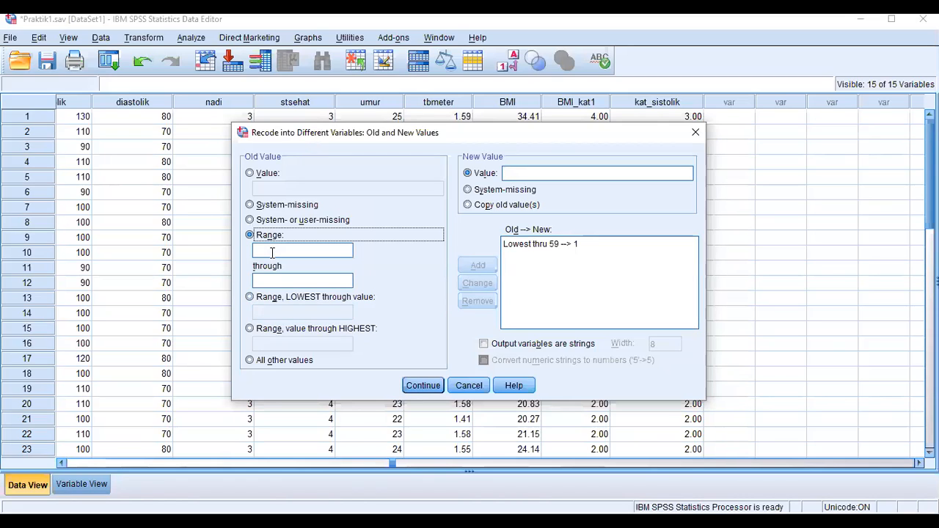
click(271, 252)
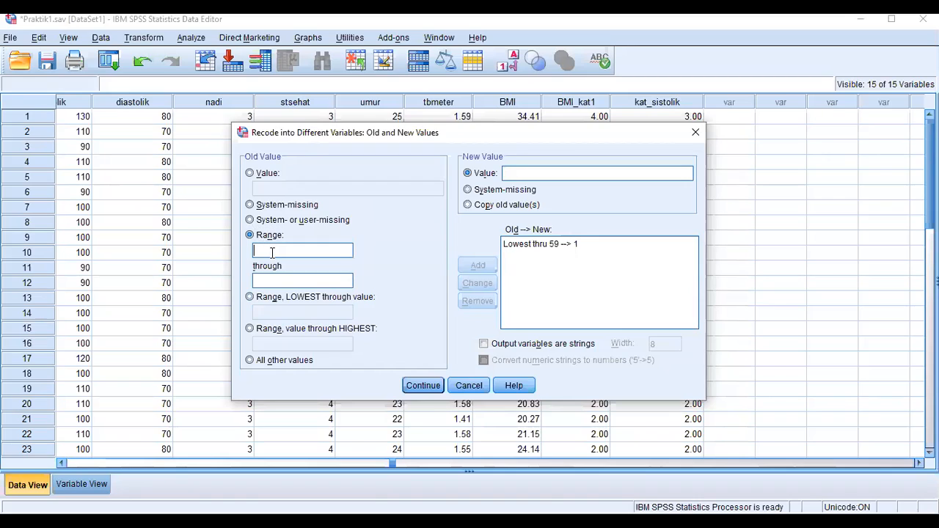
text(60)
click(272, 281)
text(80)
click(549, 175)
text(2)
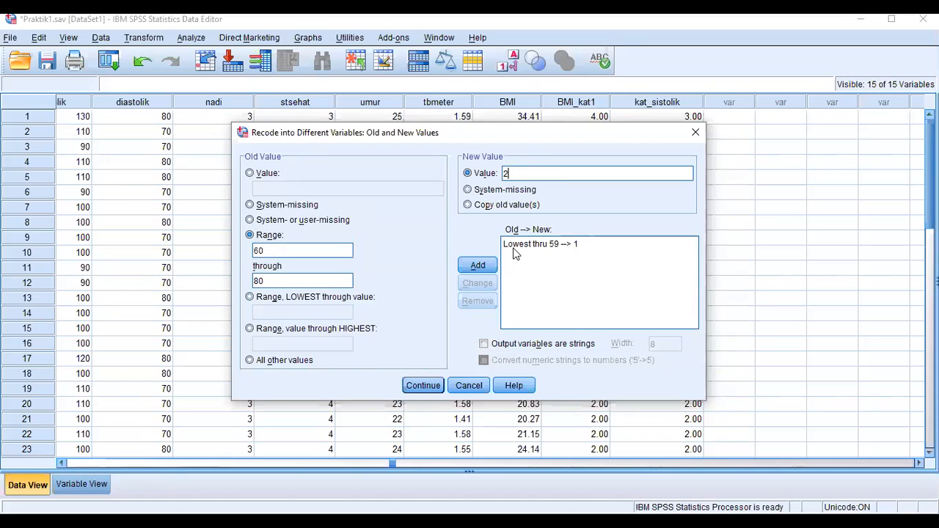
click(483, 266)
- Add a recode rule that maps diastolik values from 81 through the highest to 3, and run the recode
click(270, 345)
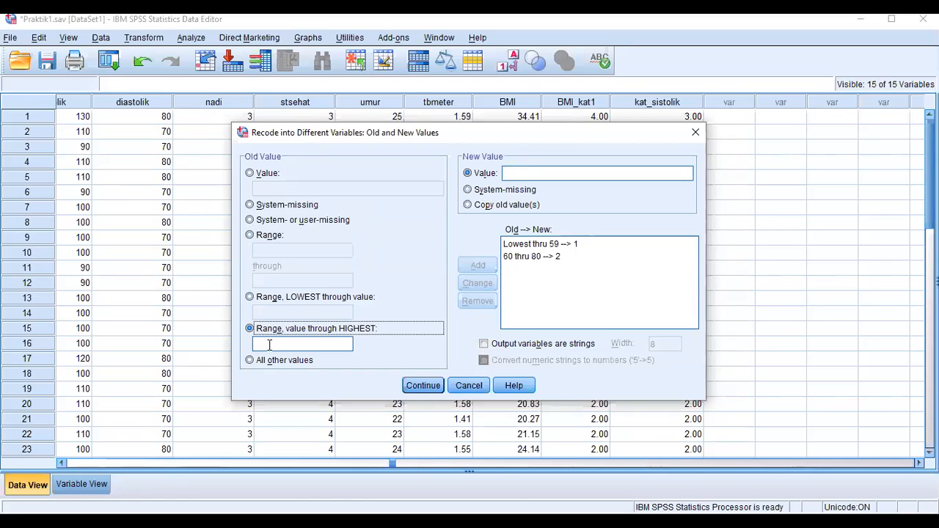
click(269, 345)
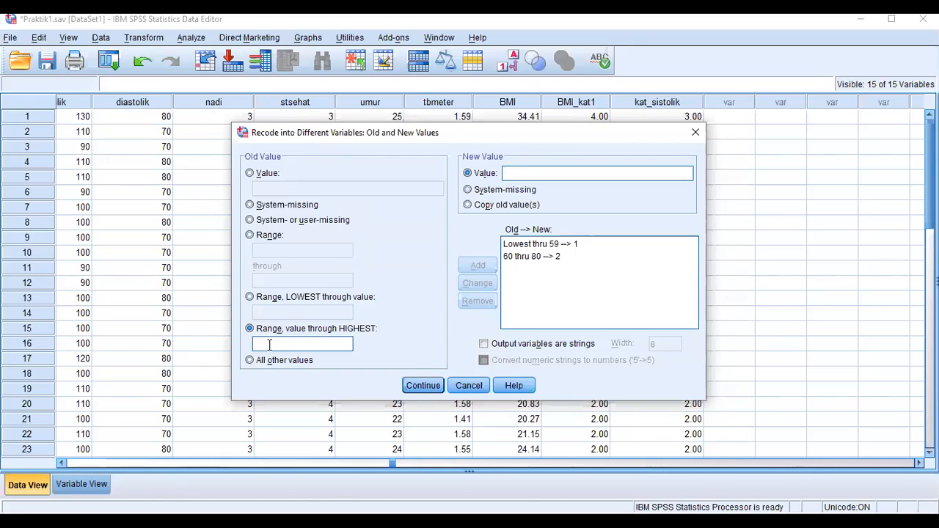
text(81)
click(550, 171)
text(3)
click(469, 267)
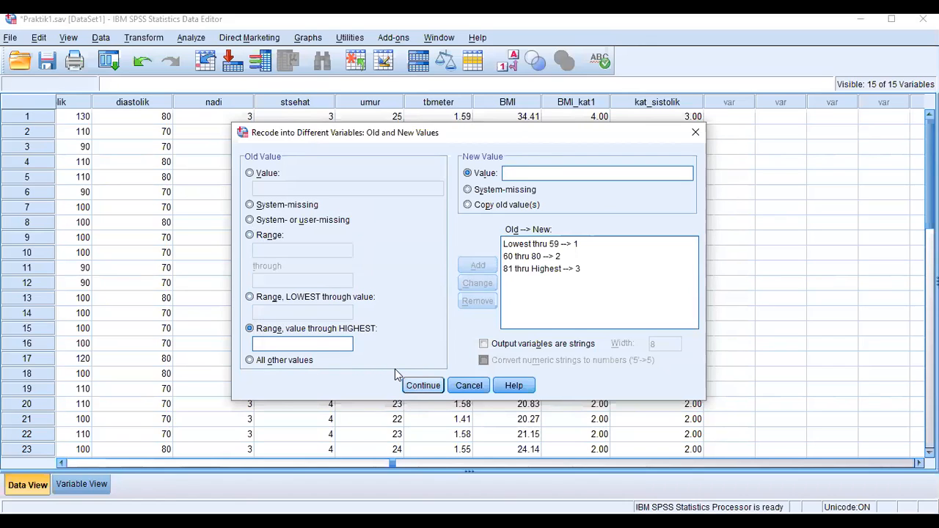
key(Return)
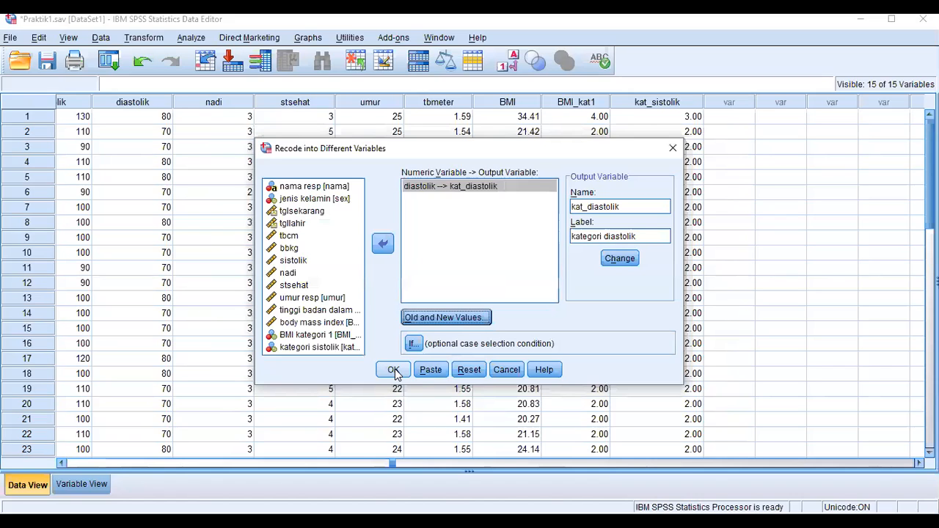
click(393, 370)
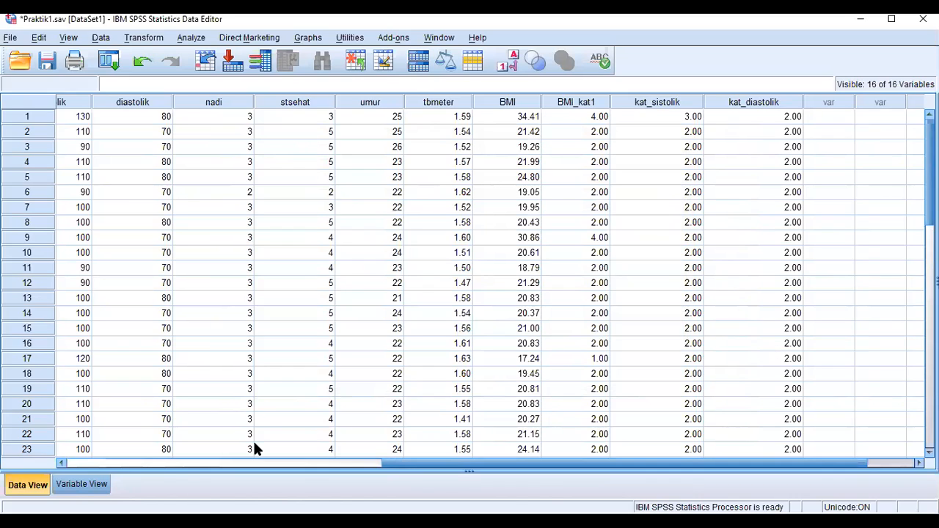
- Set the decimals of kat_diastolik and kat_sistolik to 0 in the variable definitions and return to the data values
key(ctrl+t)
click(259, 327)
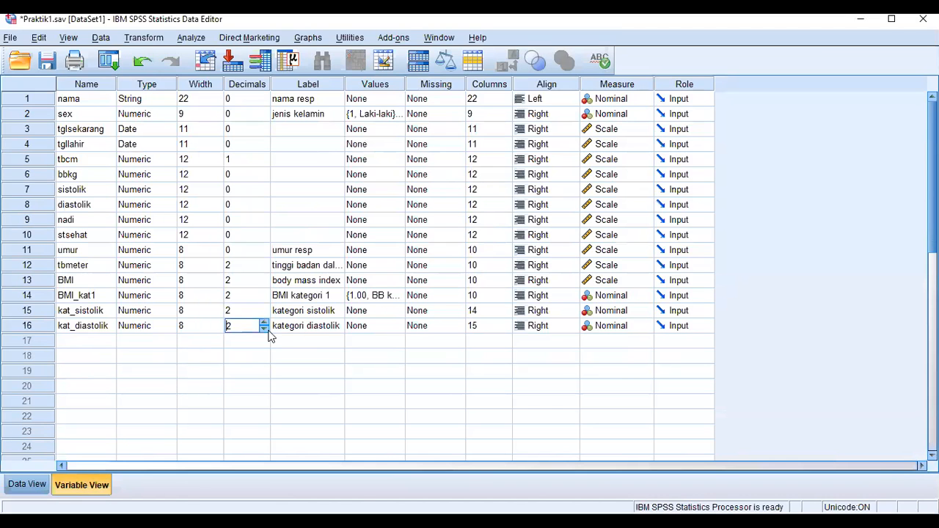
double_click(264, 331)
click(264, 314)
double_click(264, 314)
click(27, 485)
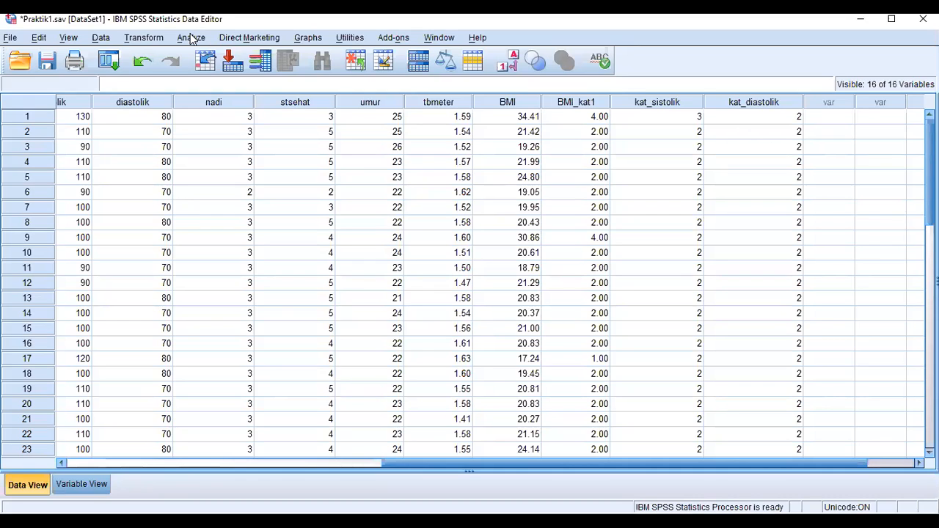
click(192, 38)
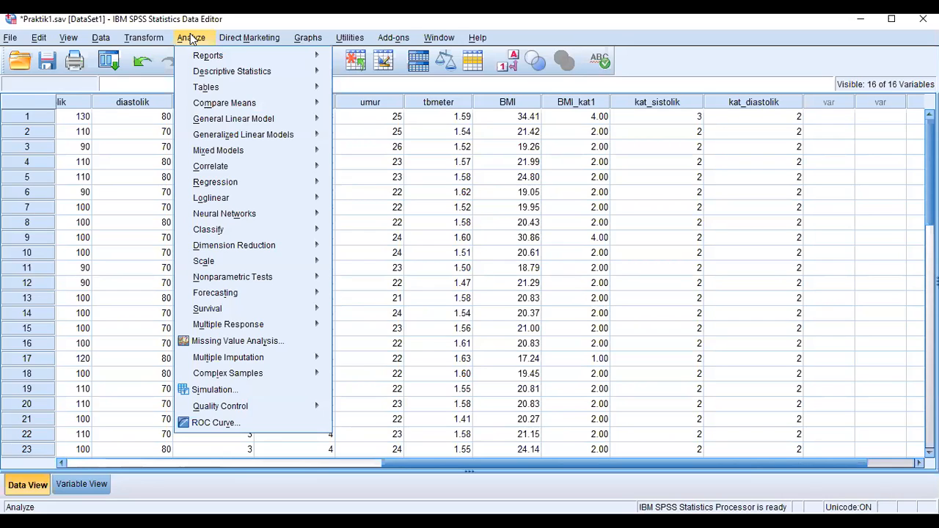
click(155, 394)
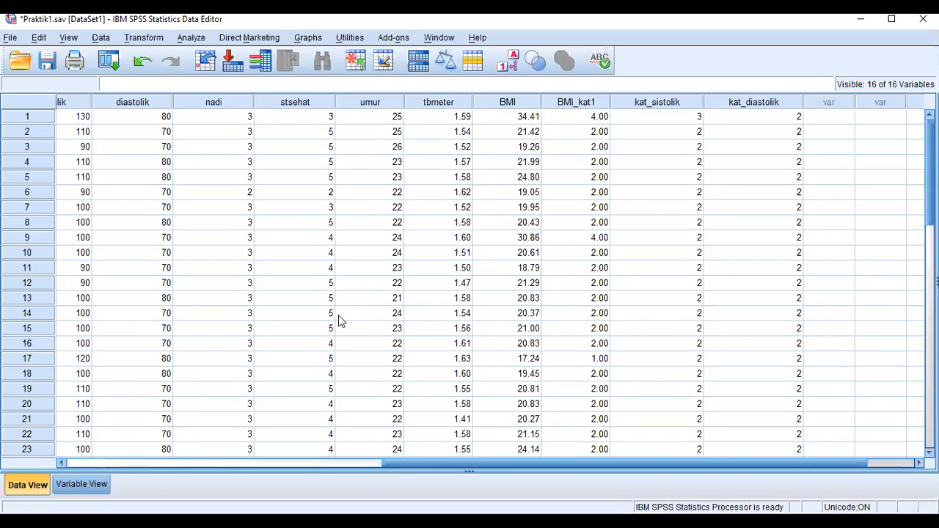
- Define the value labels of kat_sistolik as 1 = "rendah", 2 = "normal" and 3 = "tinggi"
key(ctrl+t)
click(394, 312)
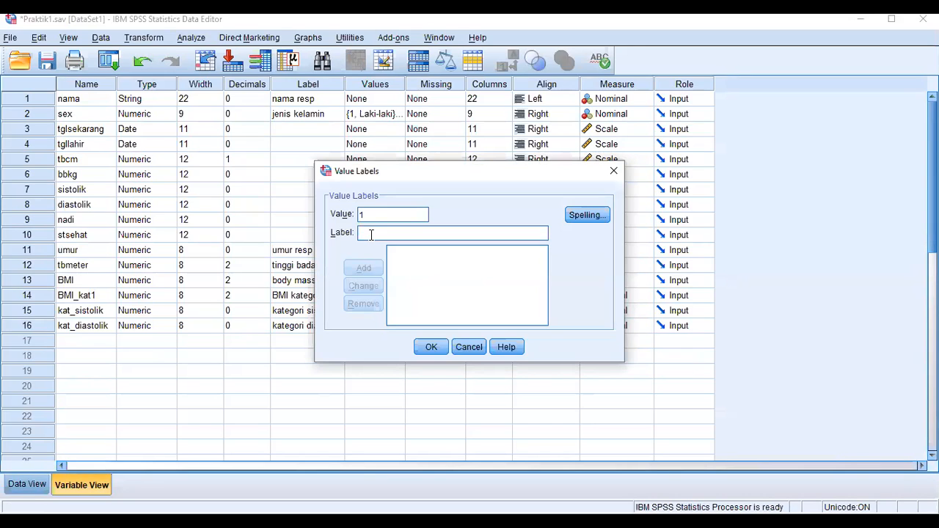
text(rendah)
click(364, 269)
text(2normal)
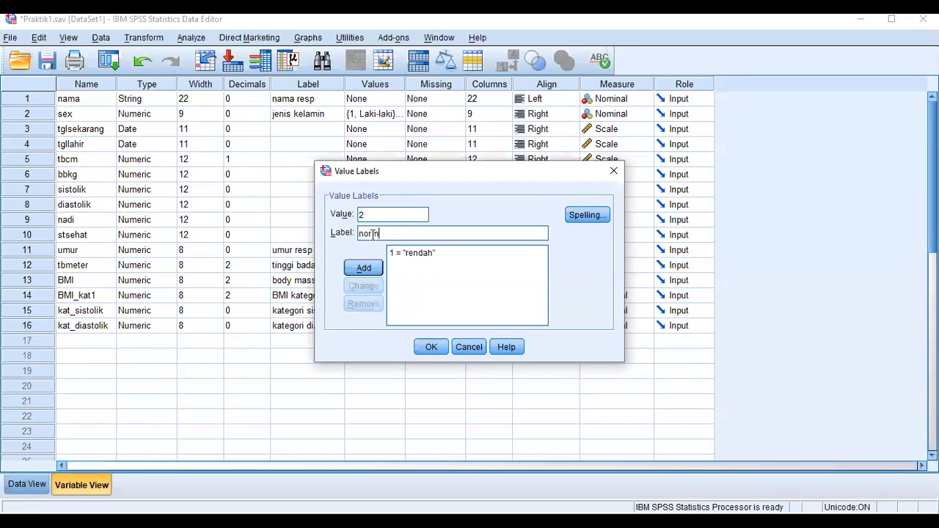
click(371, 269)
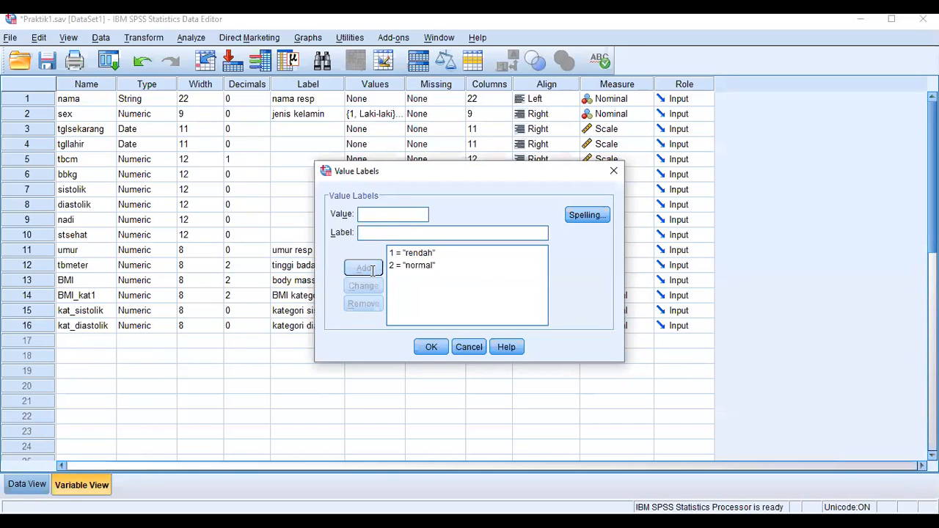
text(3)
text(ti)
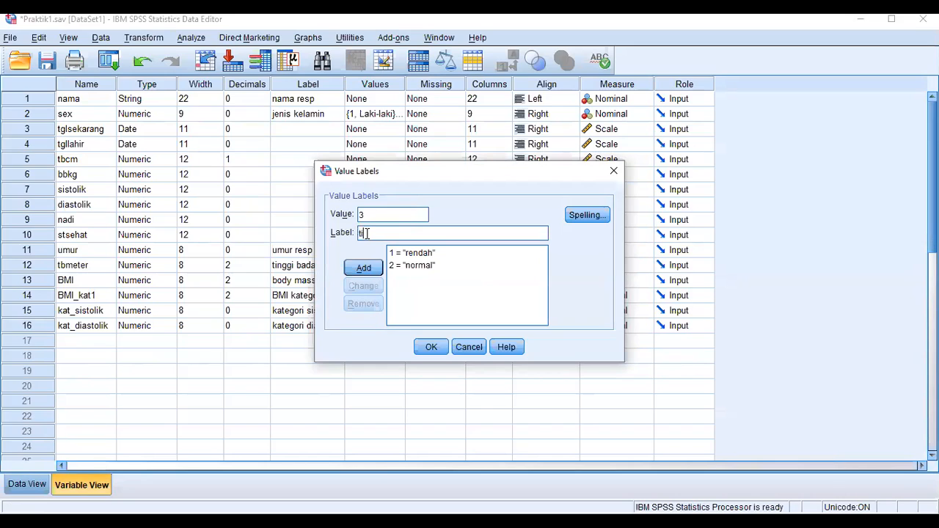
text(nggi)
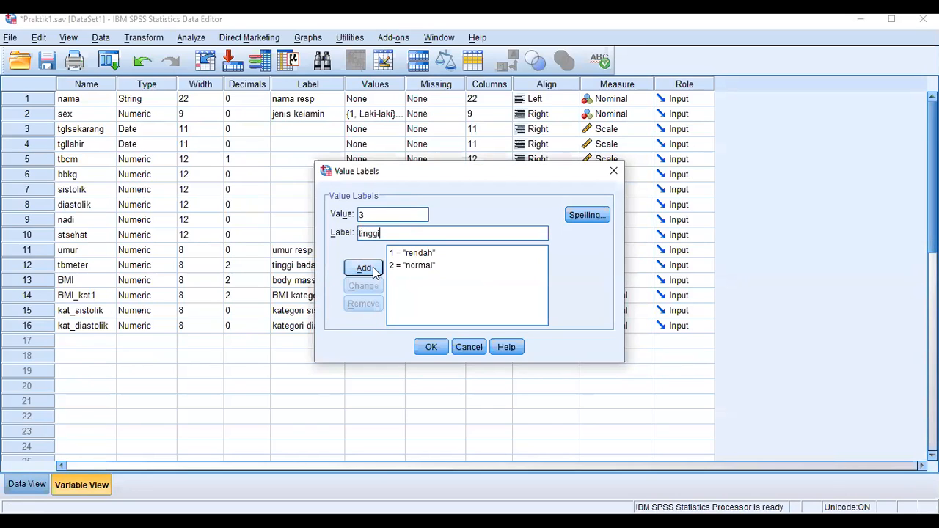
key(Return)
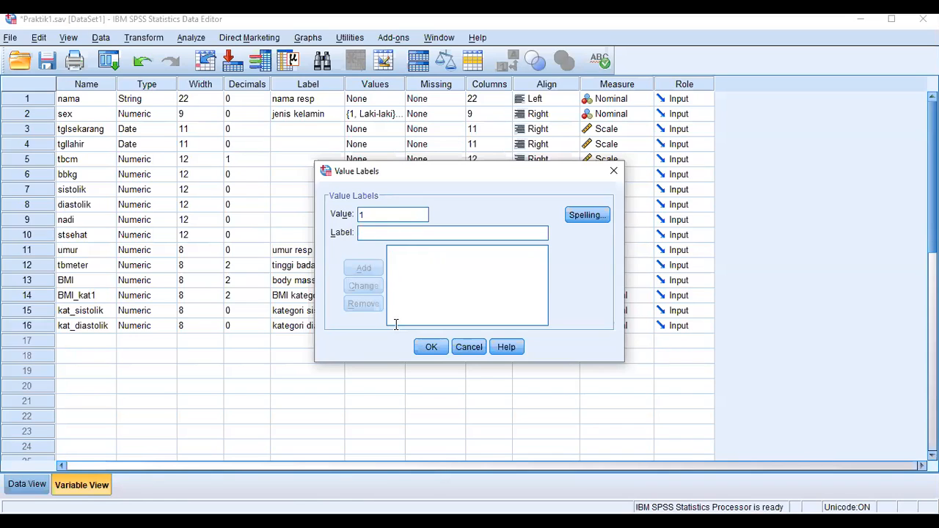
- Add the value label 1 = "rendah" to kat_diastolik
text(1rendah)
key(BackSpace)
key(BackSpace)
key(BackSpace)
key(BackSpace)
key(BackSpace)
key(BackSpace)
click(370, 234)
text(rendah)
key(Return)
- Add the value labels 2 = "normal" and 3 = "tinggi" to kat_diastolik and accept the labels
text(2)
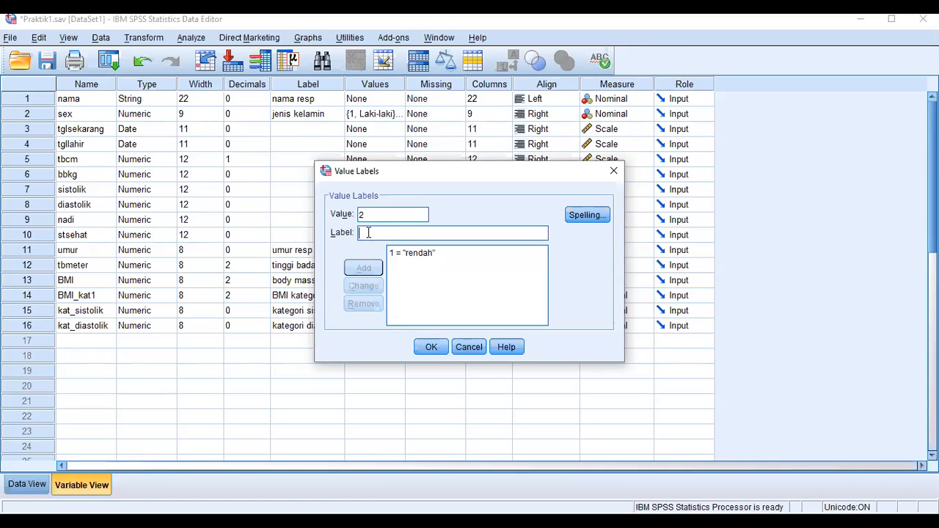
text(normal)
click(362, 267)
click(381, 213)
text(3)
text(tinggi)
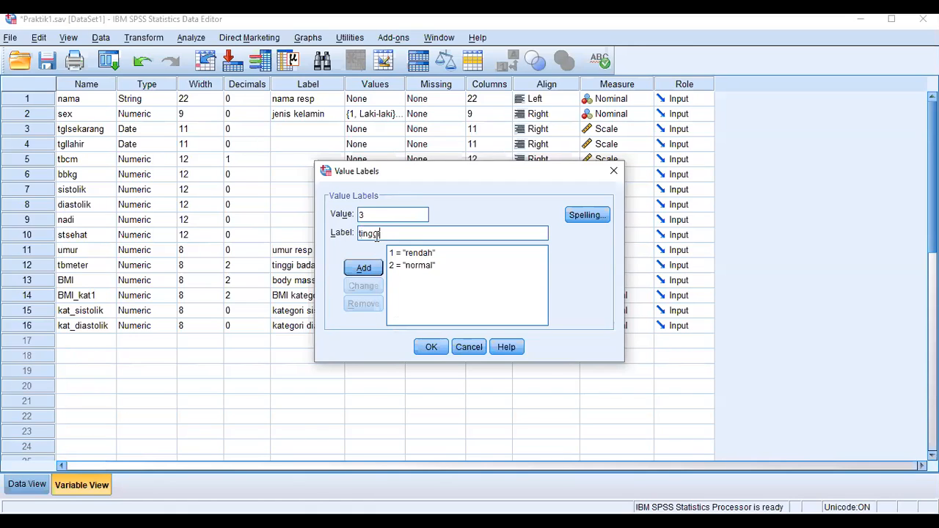
key(Return)
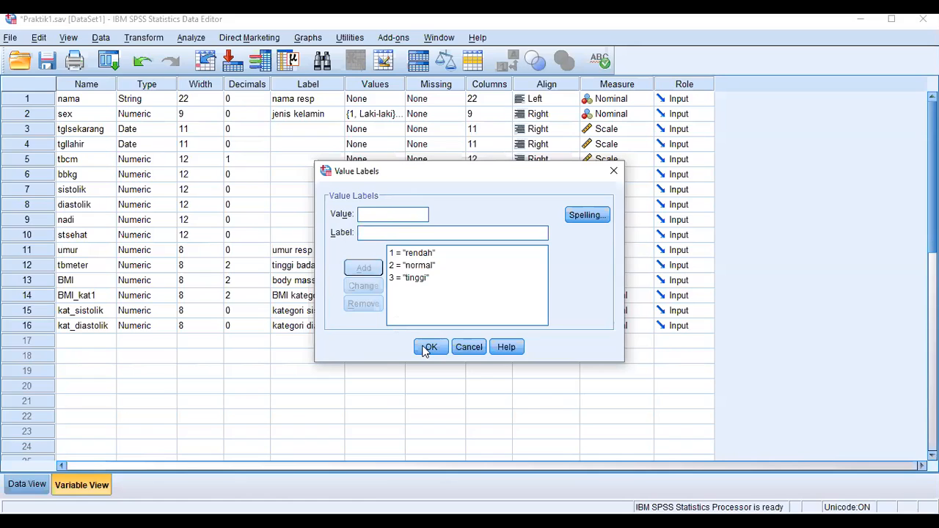
click(426, 347)
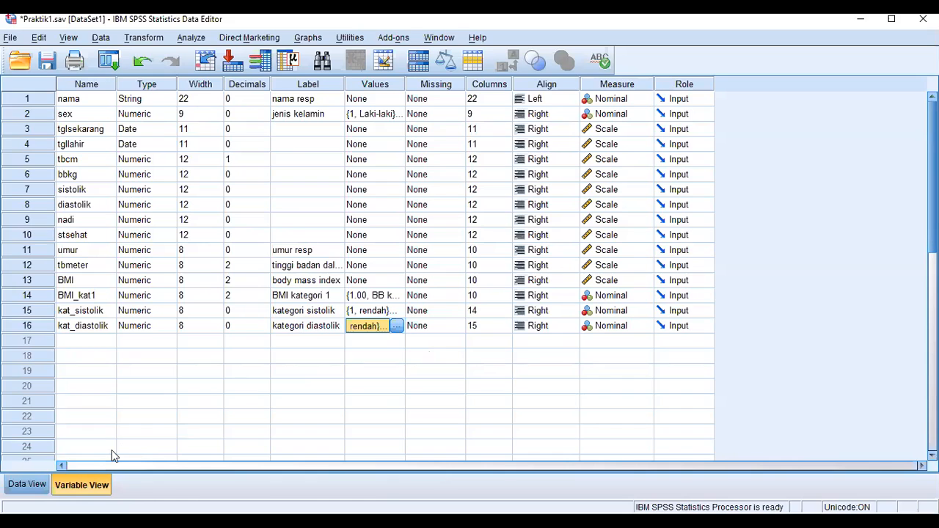
- Display the data values from the first variable, nama, onward
click(33, 485)
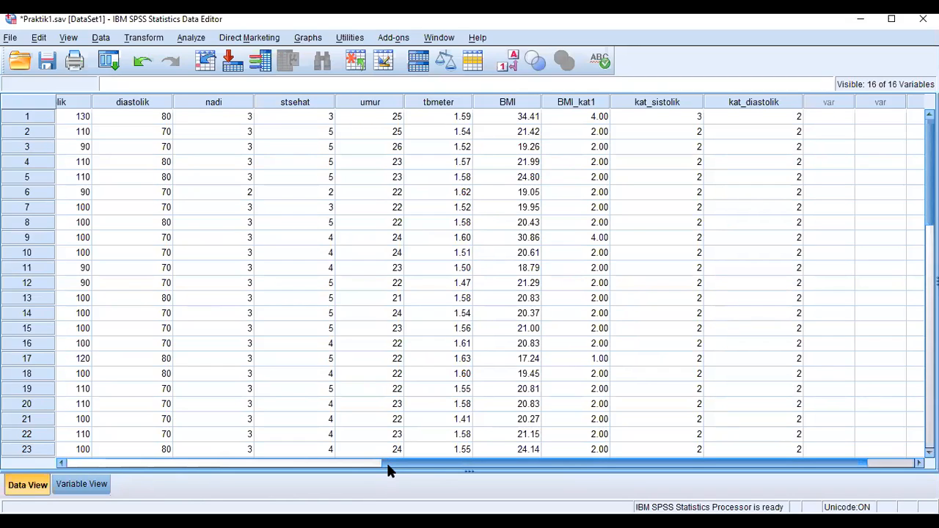
click(62, 464)
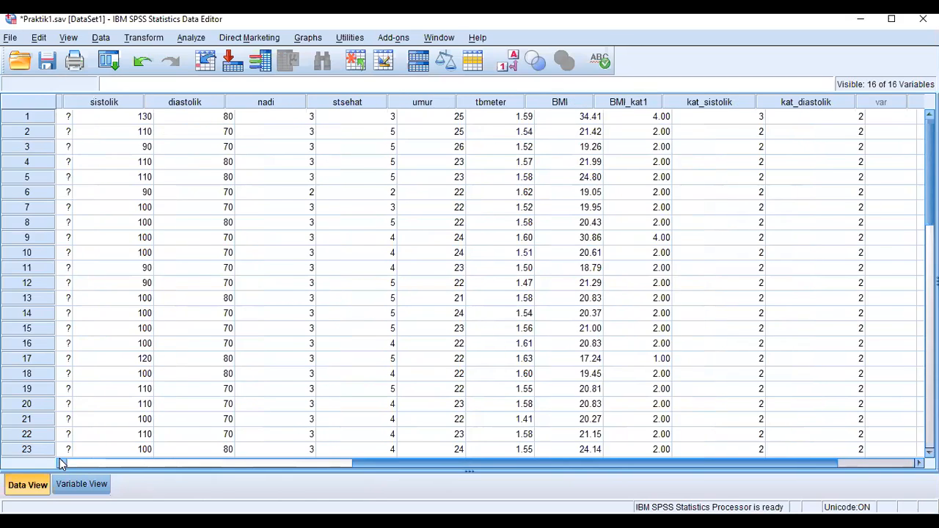
click(62, 463)
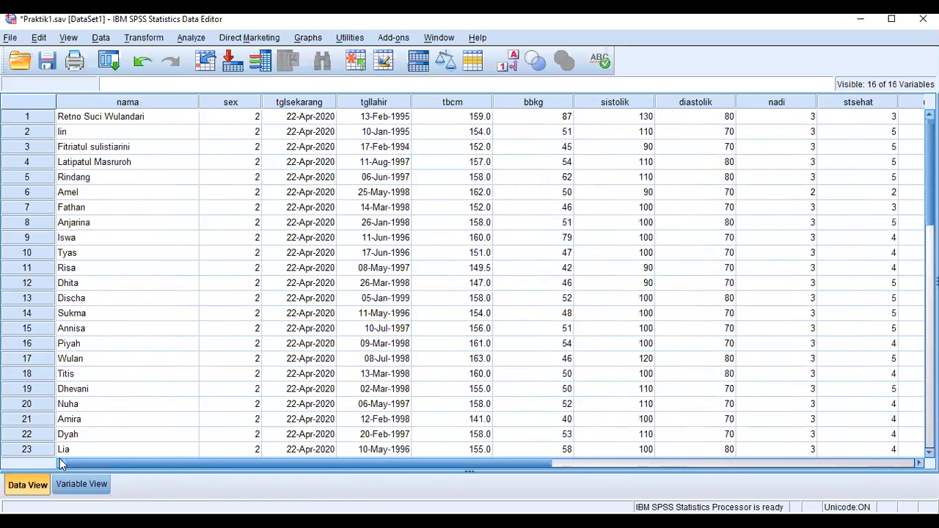
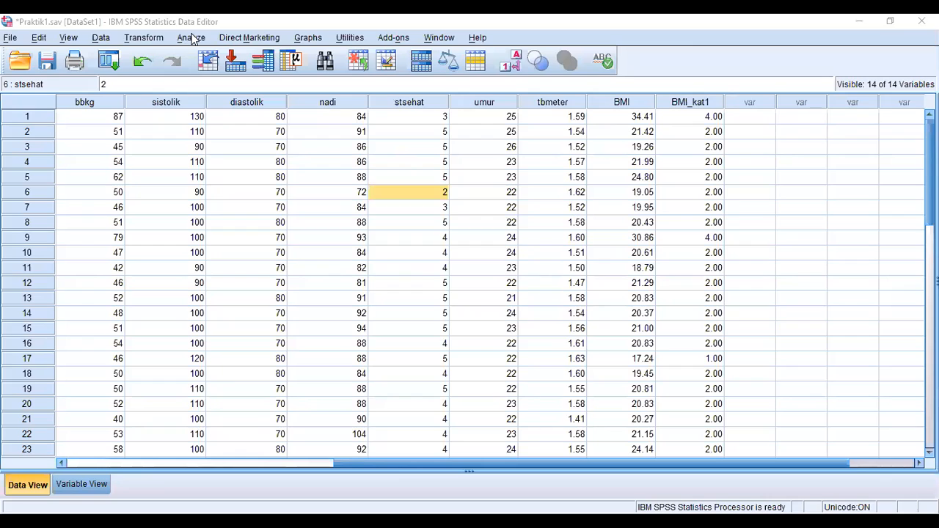
click(192, 38)
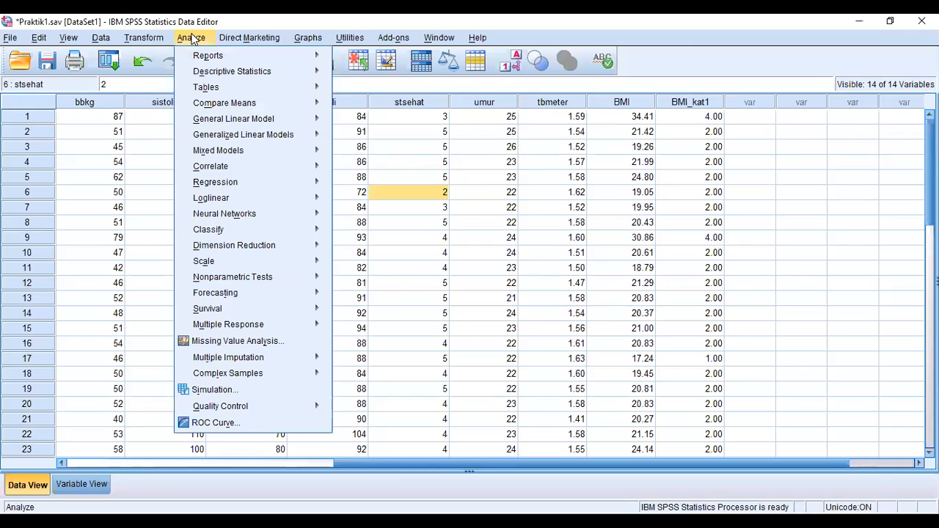
mouse_move(262, 75)
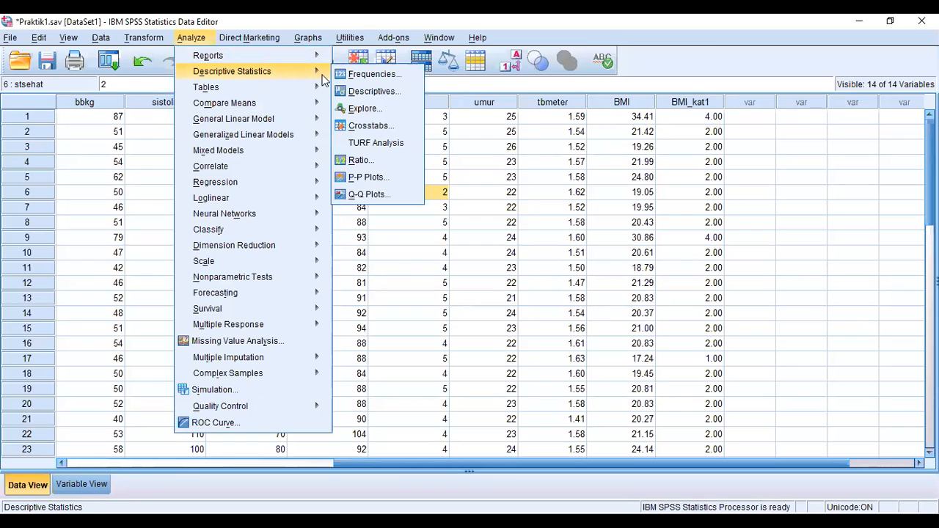
click(351, 93)
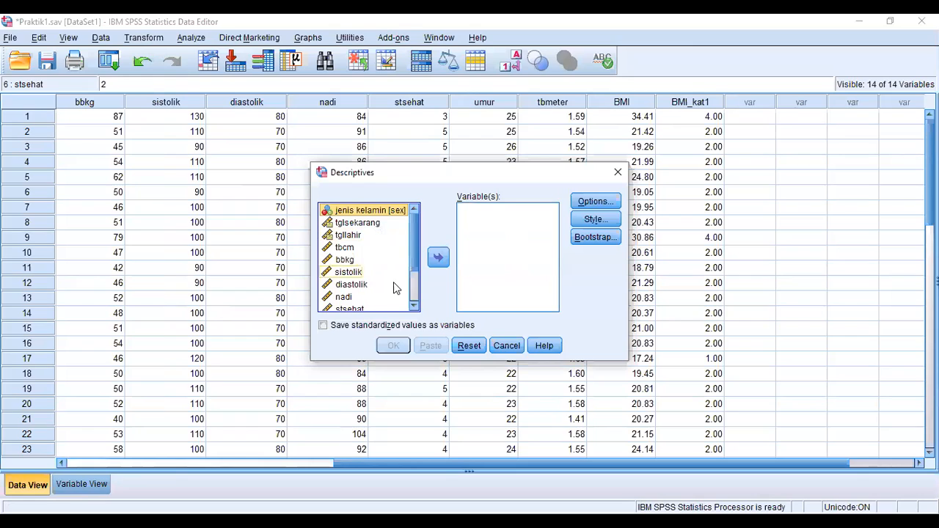
click(415, 307)
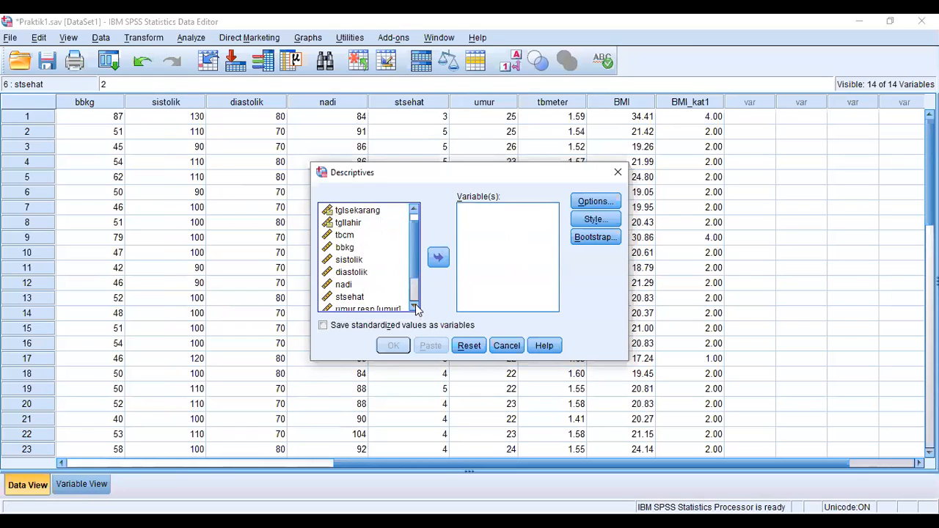
click(414, 307)
click(415, 307)
click(415, 307)
click(396, 300)
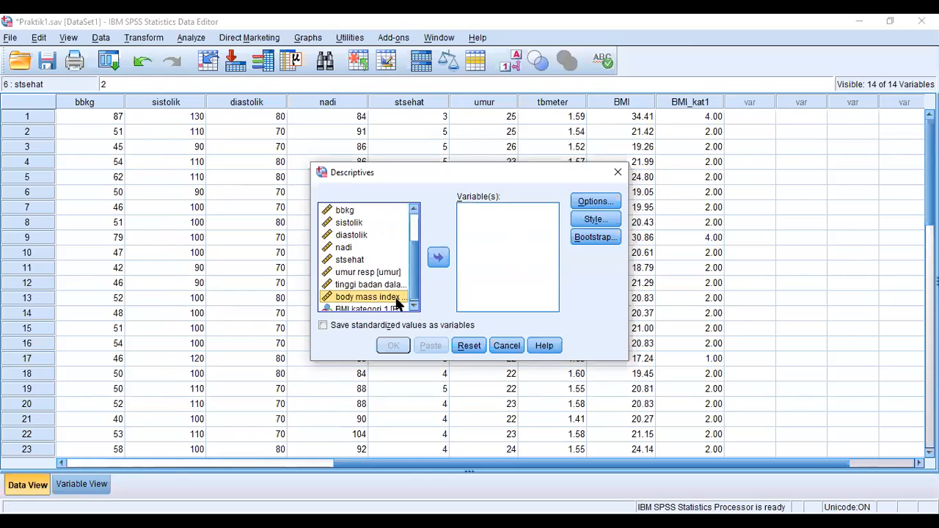
click(438, 260)
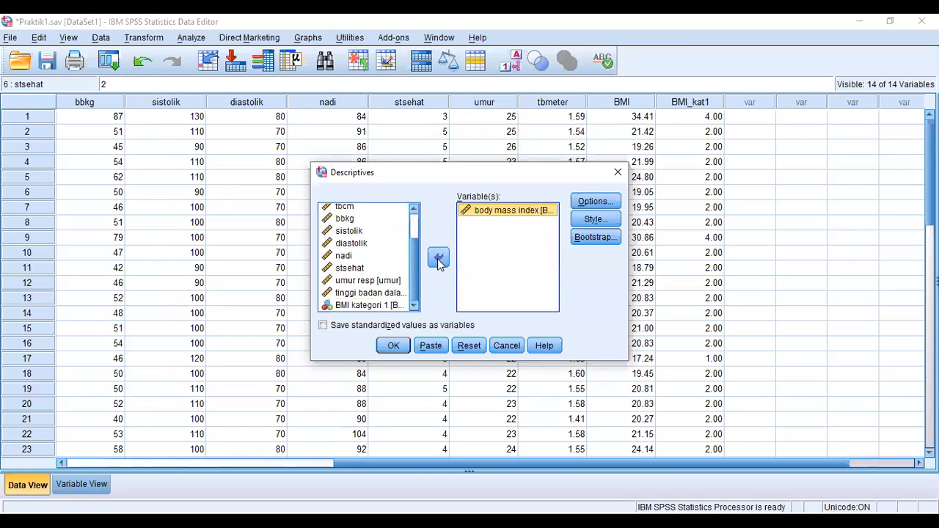
click(591, 202)
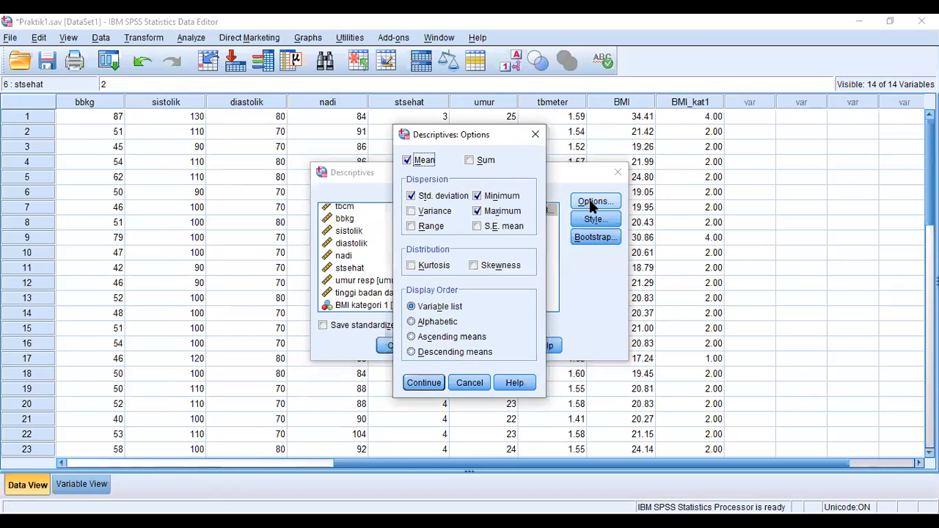
click(472, 387)
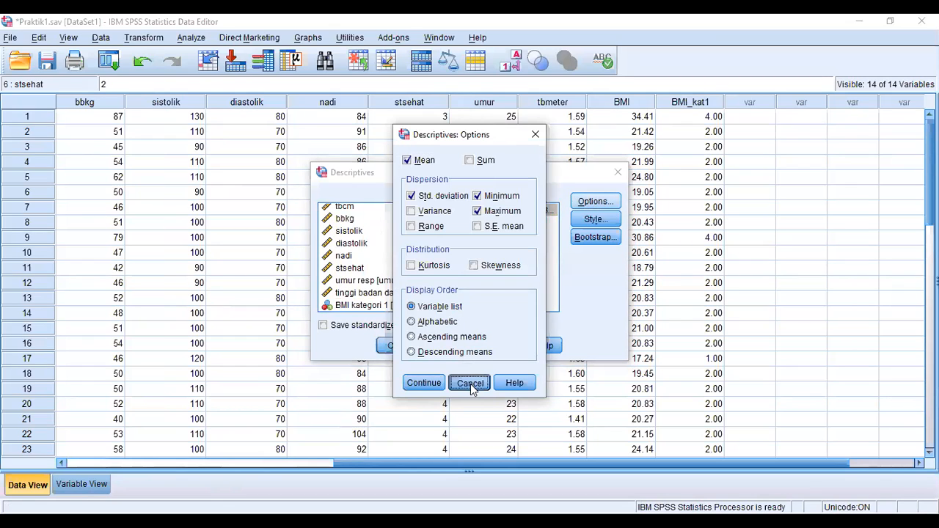
click(499, 350)
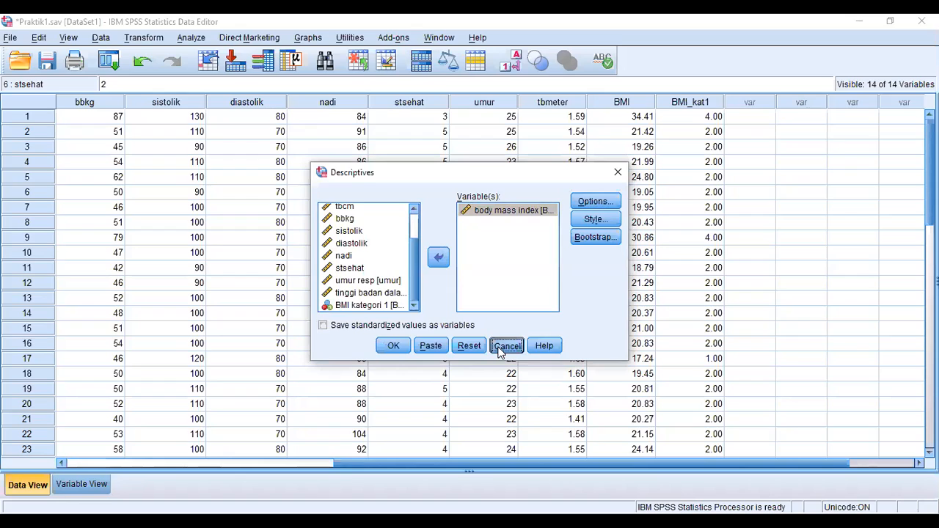
- Set up an Explore analysis with body mass index as the dependent variable, displaying both statistics and plots, and check its statistics settings
click(199, 40)
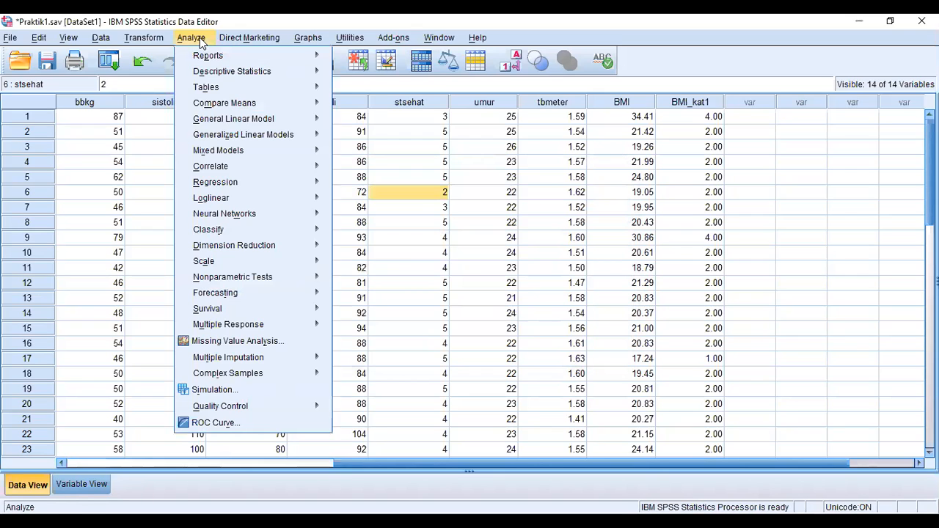
mouse_move(215, 72)
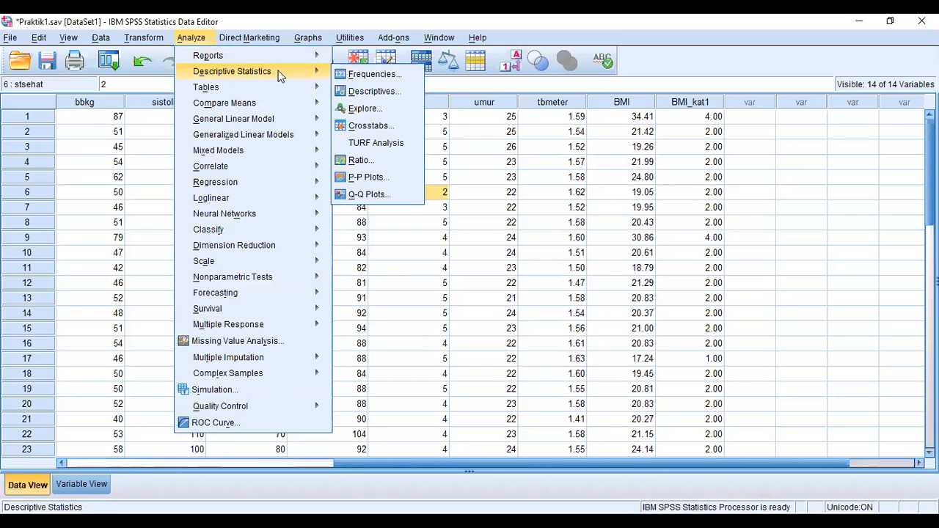
click(367, 108)
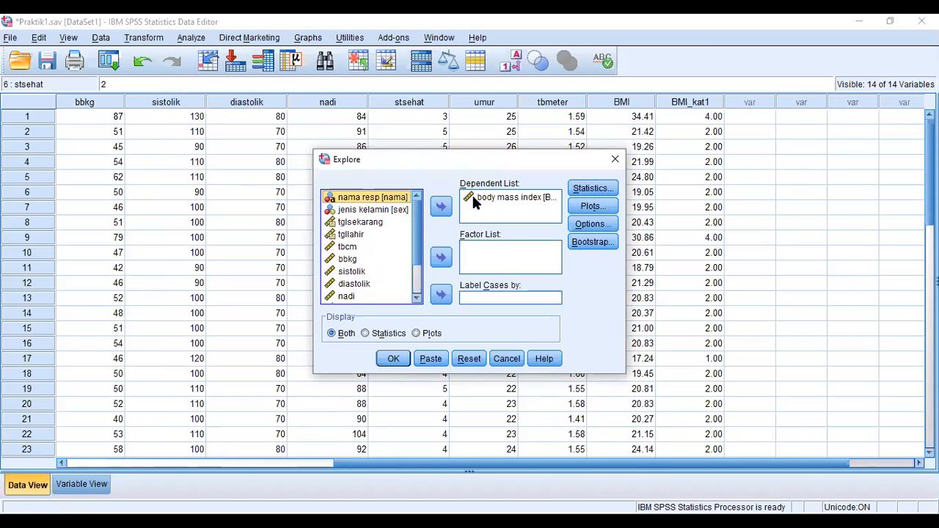
click(484, 202)
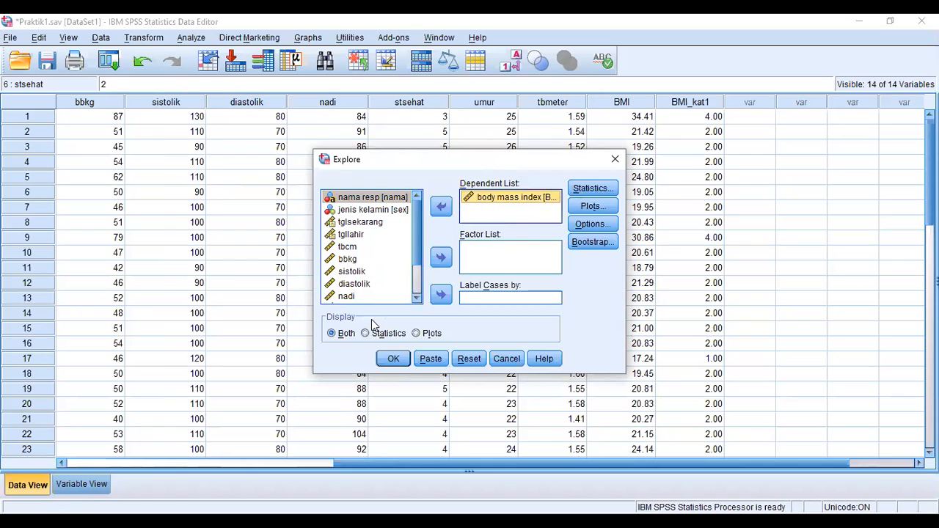
click(332, 332)
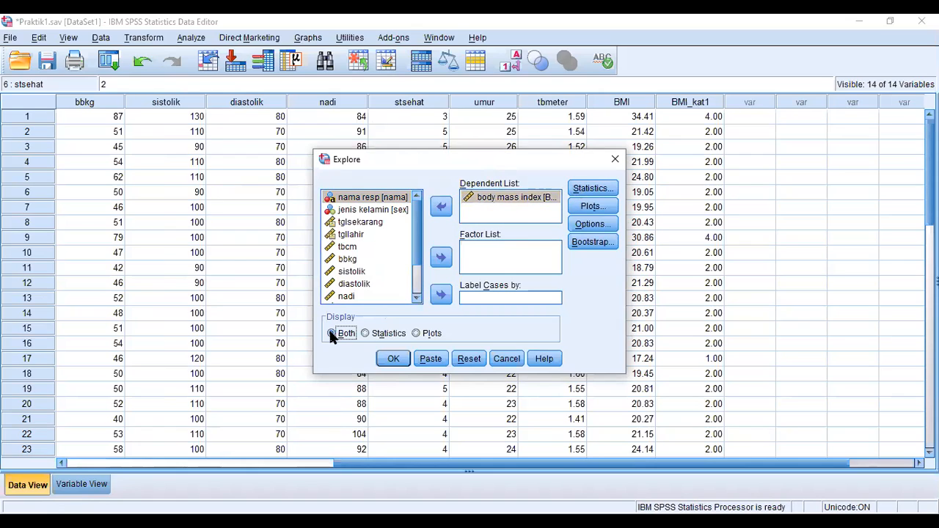
click(576, 189)
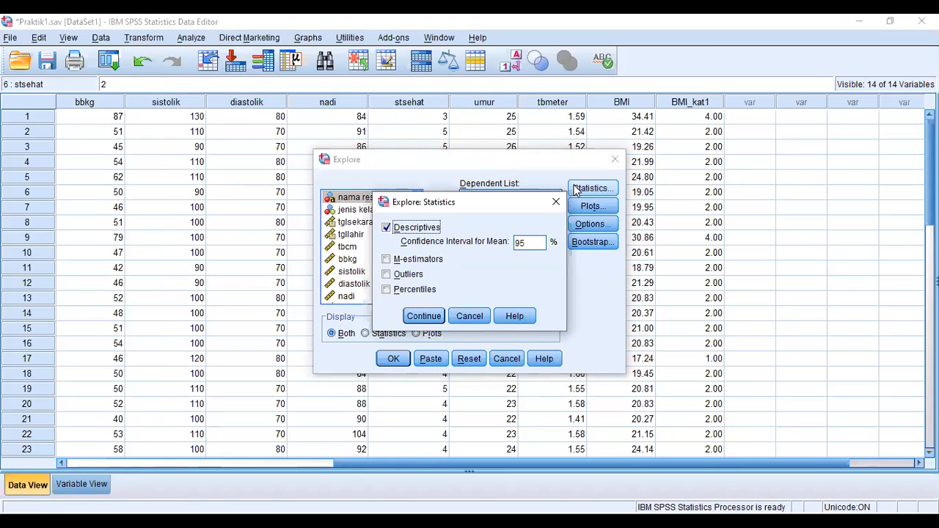
click(470, 313)
- Include stem-and-leaf, histogram and normality plots with tests, check the missing-value options, and run the Explore analysis
click(577, 206)
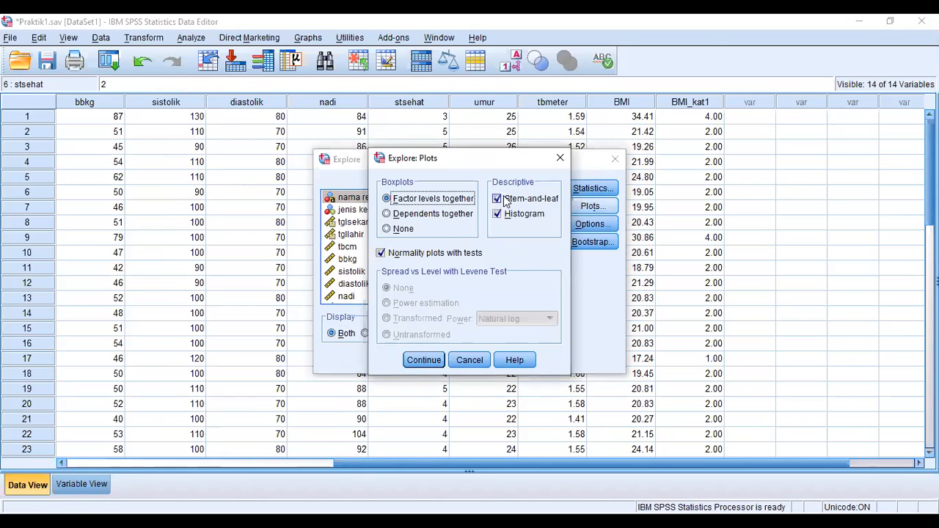
click(497, 213)
click(497, 212)
click(422, 359)
click(580, 226)
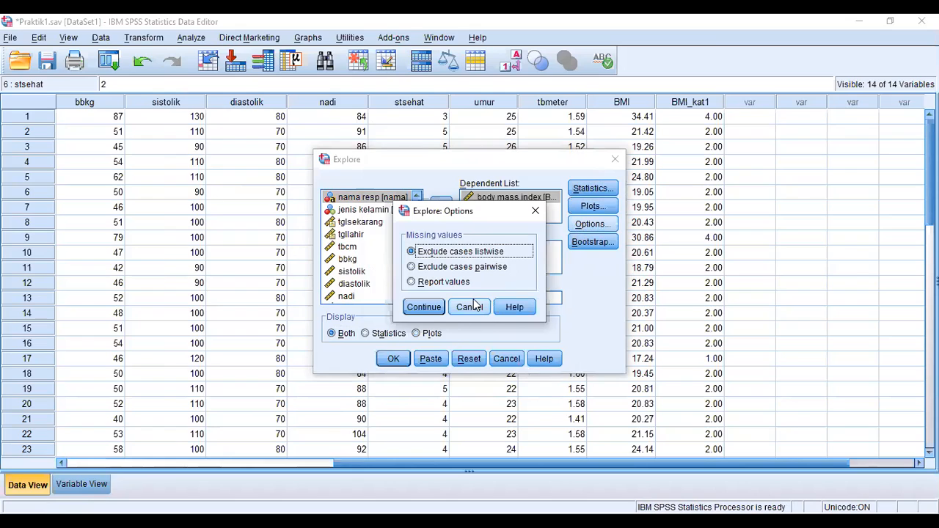
click(473, 306)
click(393, 359)
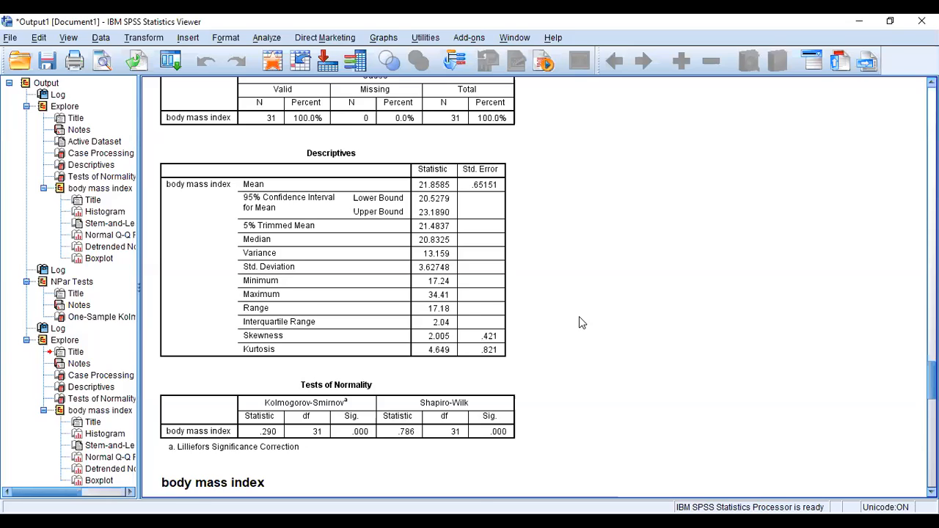
- Examine the descriptives, Tests of Normality table and histogram of body mass index in the Explore output
scroll(579, 318, down, 3)
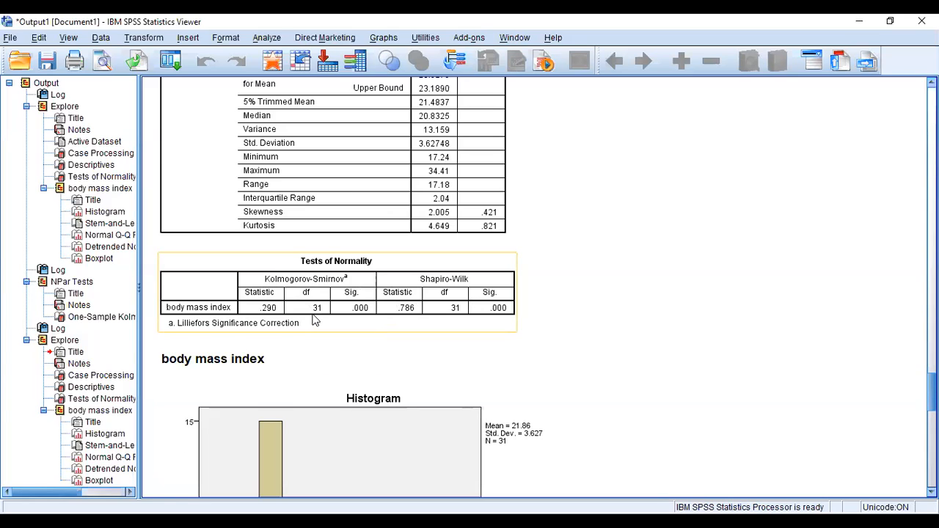
scroll(314, 321, down, 3)
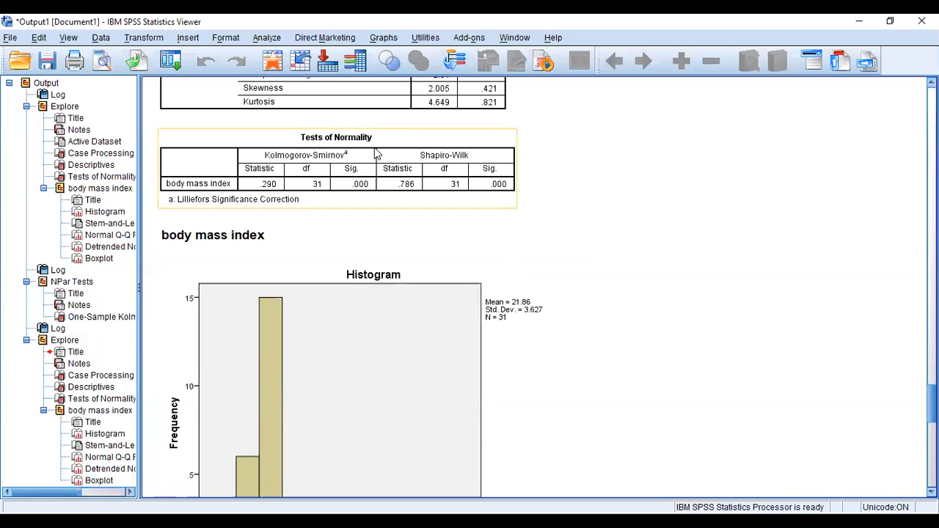
scroll(668, 366, down, 3)
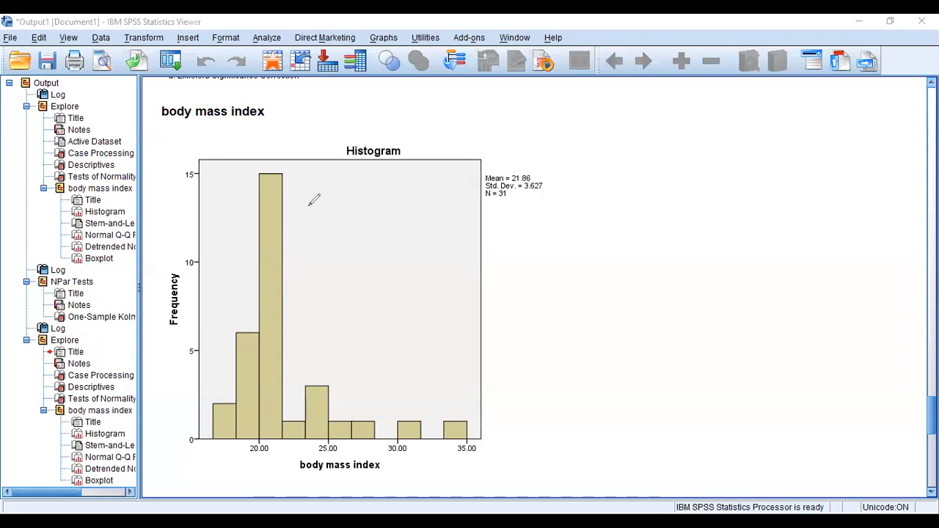
mouse_move(201, 427)
mouse_down()
mouse_move(246, 402)
mouse_move(327, 287)
mouse_move(352, 285)
mouse_move(383, 301)
mouse_move(449, 416)
mouse_move(476, 427)
mouse_up()
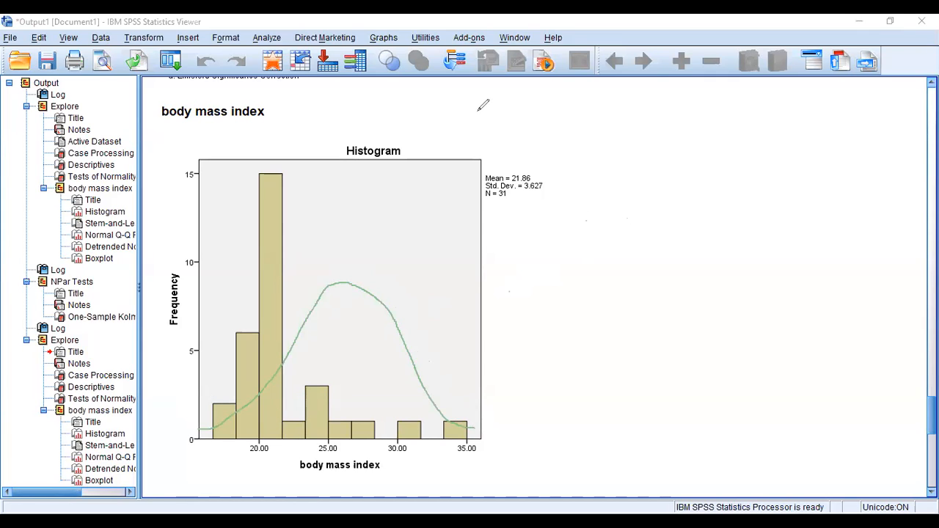
click(607, 236)
- Examine the normal Q-Q plot, detrended normal Q-Q plot and boxplot of body mass index for normality and outliers
scroll(607, 236, down, 15)
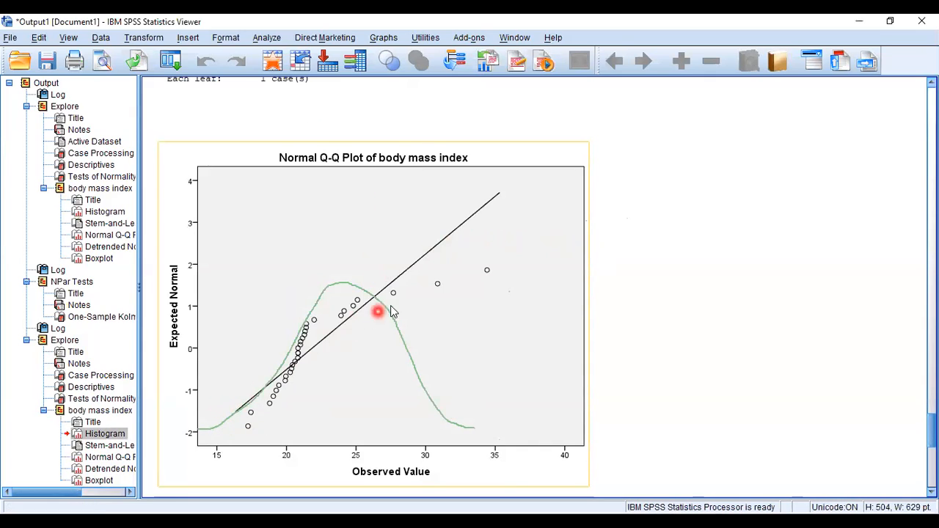
scroll(562, 294, down, 5)
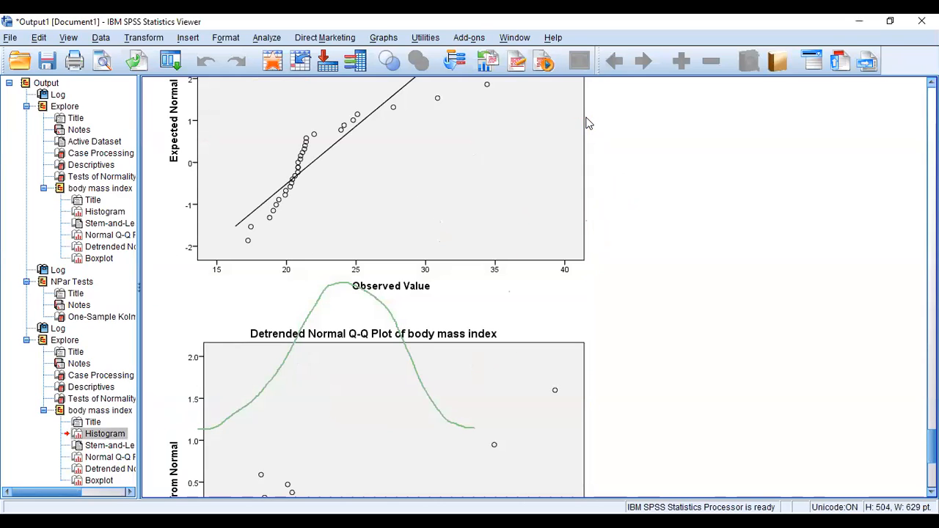
click(586, 119)
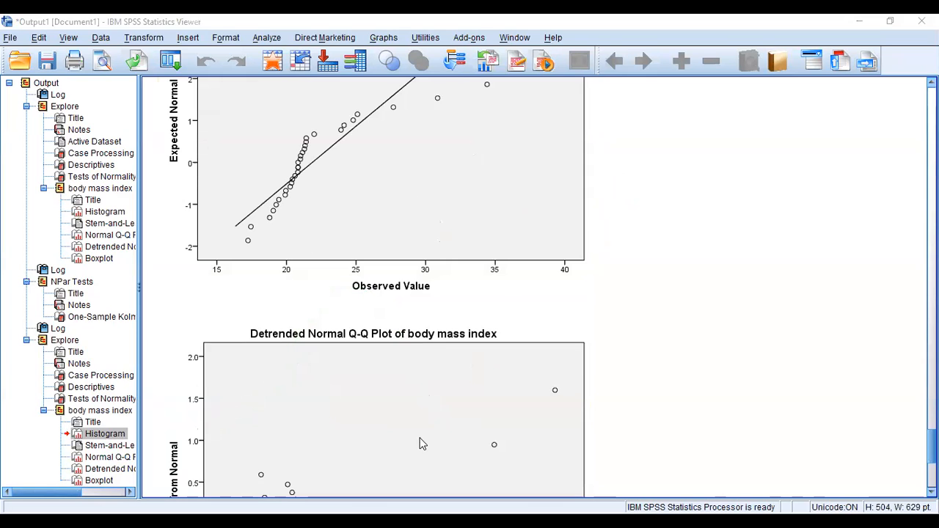
scroll(421, 443, down, 3)
scroll(422, 443, up, 1)
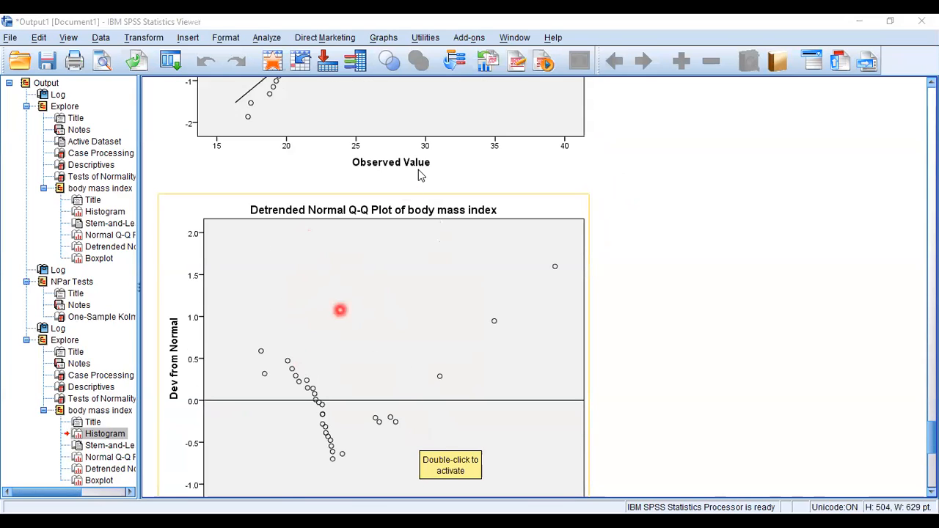
scroll(369, 379, down, 1)
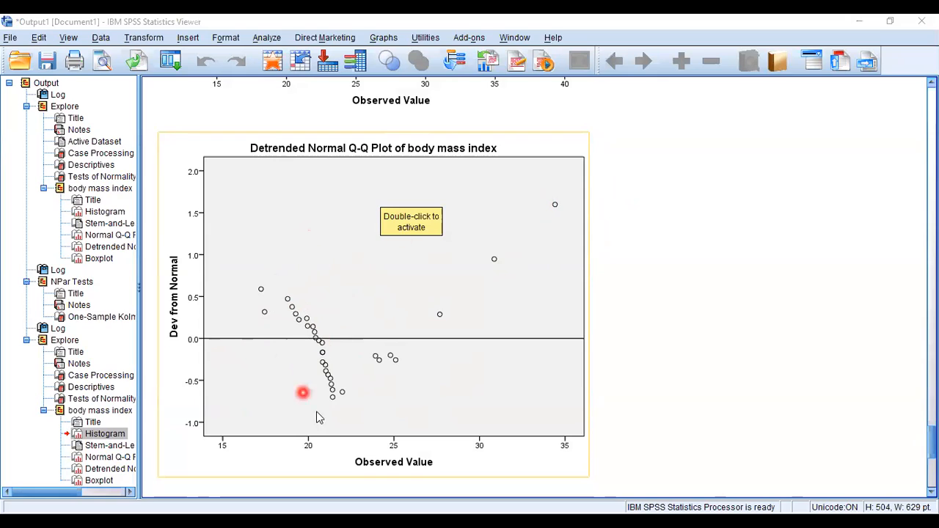
scroll(415, 411, down, 6)
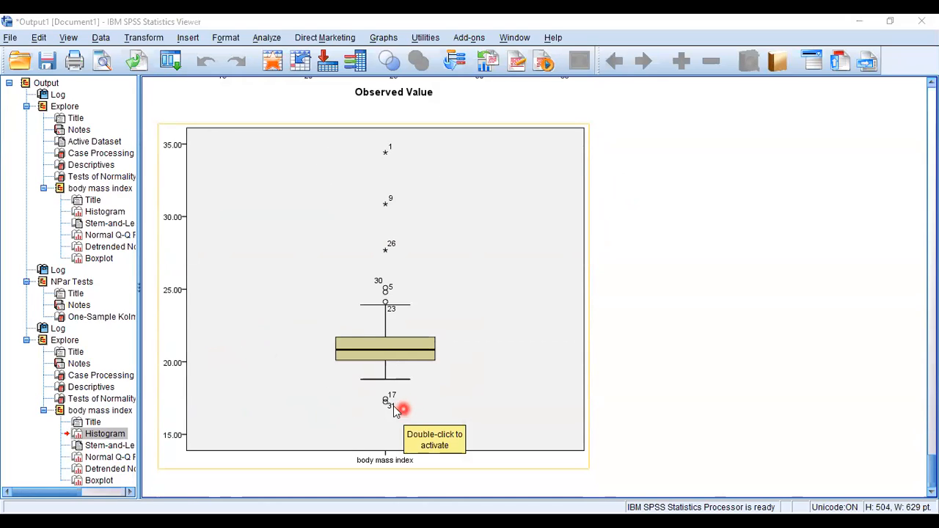
scroll(346, 429, up, 1)
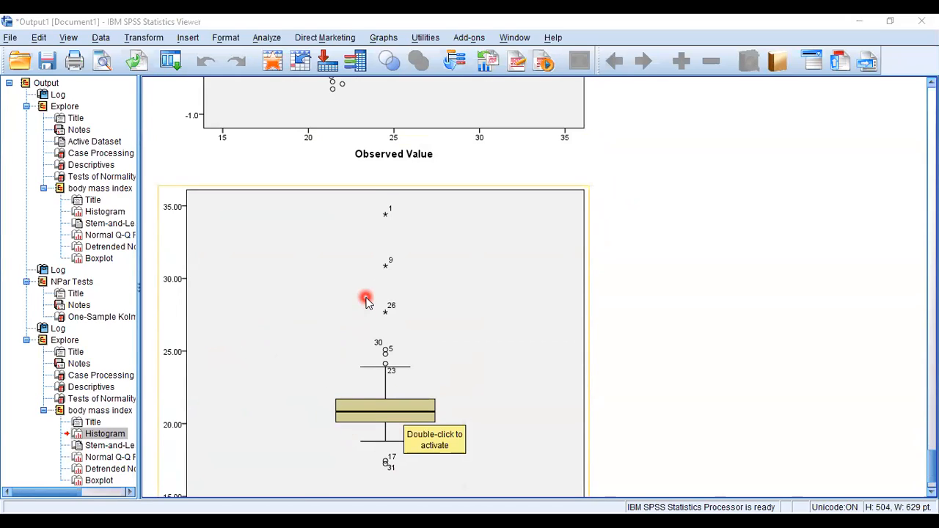
click(352, 373)
scroll(350, 374, up, 6)
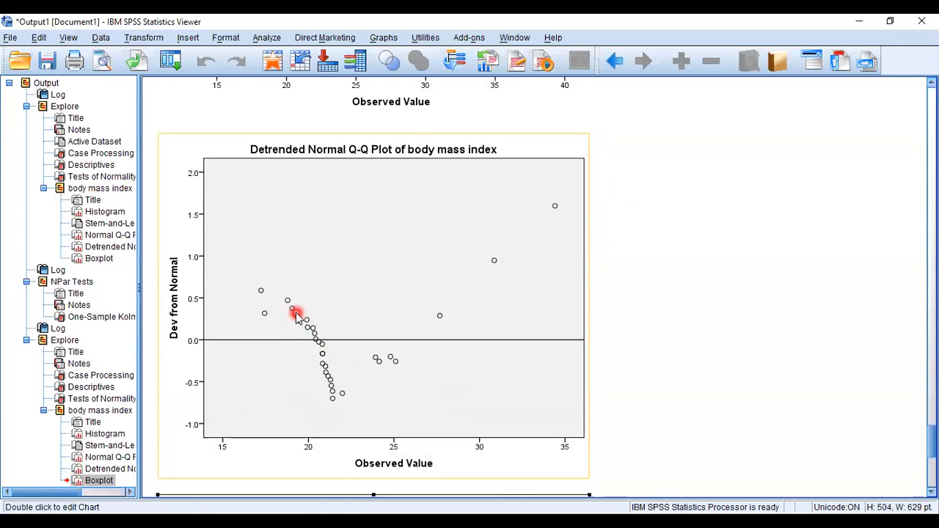
scroll(304, 360, down, 6)
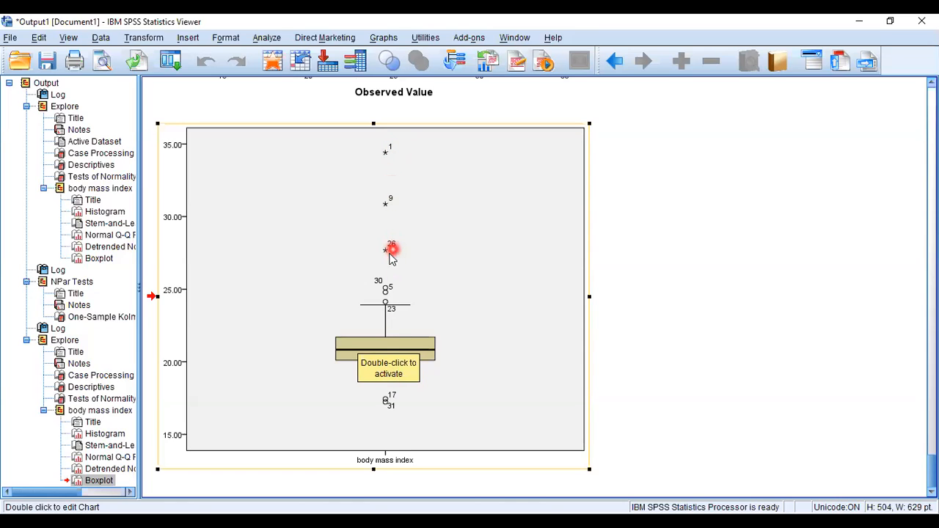
click(656, 321)
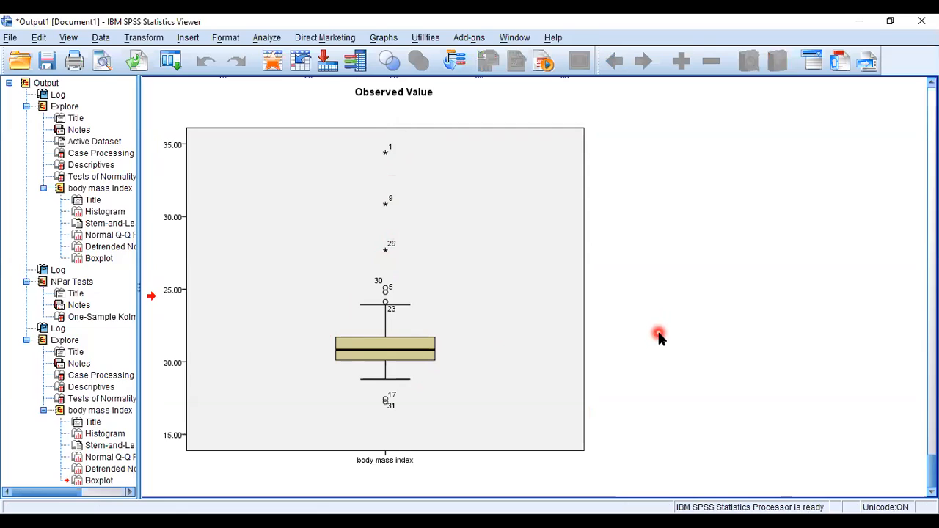